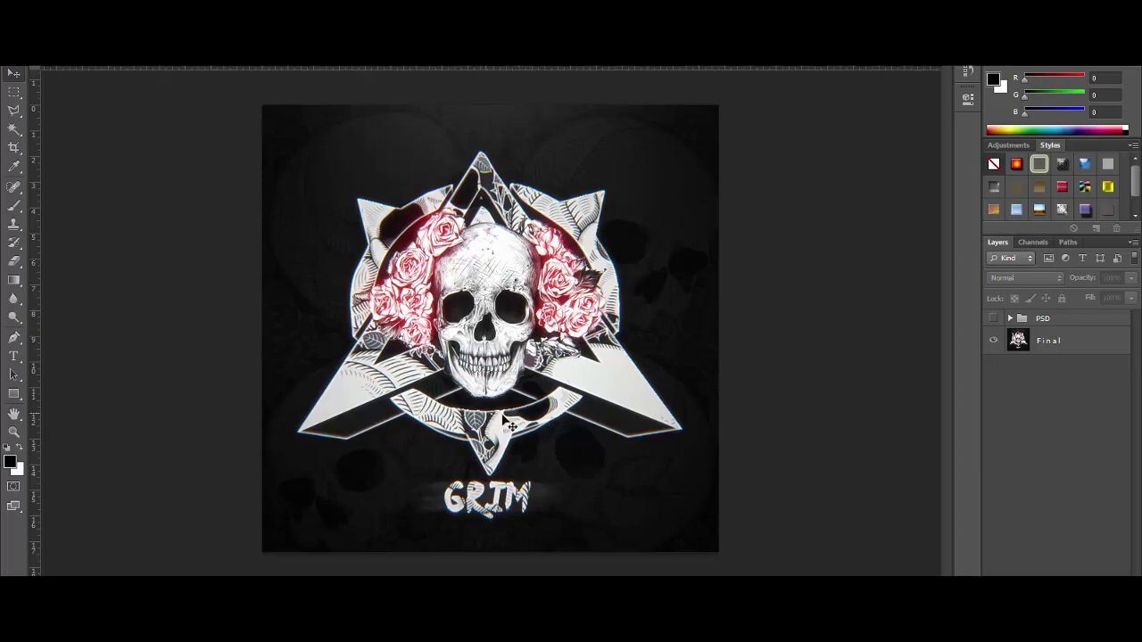
Step: Show the PSD group containing the grey logo template above the Final layer
{"action": "left_click", "coordinate": [1044, 347]}
{"action": "left_click", "coordinate": [1030, 387]}
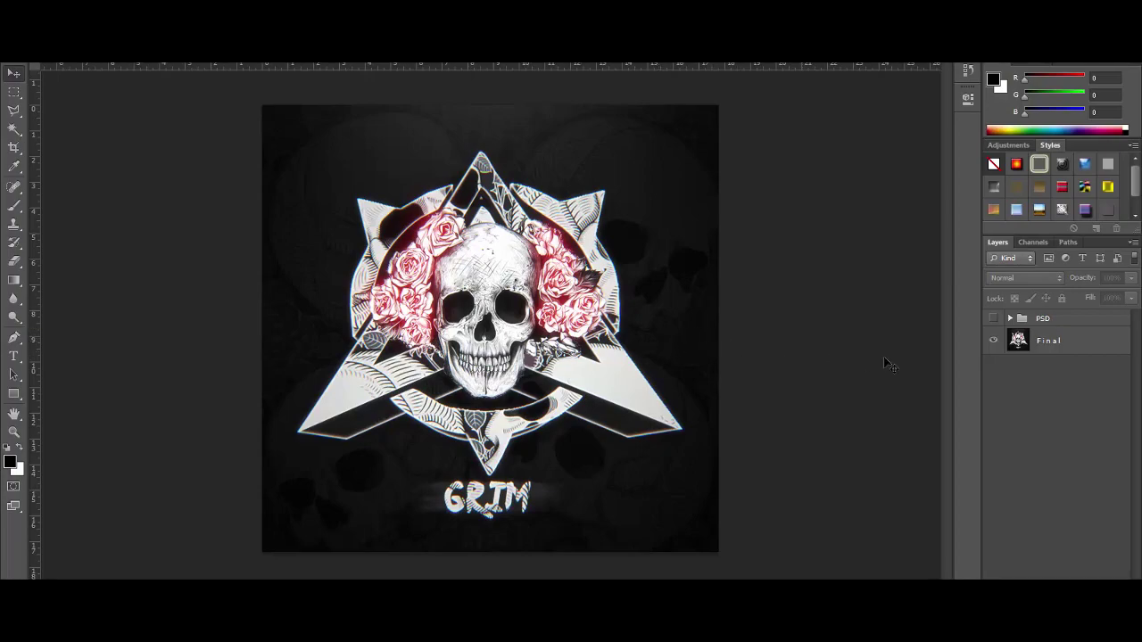
{"action": "left_click", "coordinate": [992, 320]}
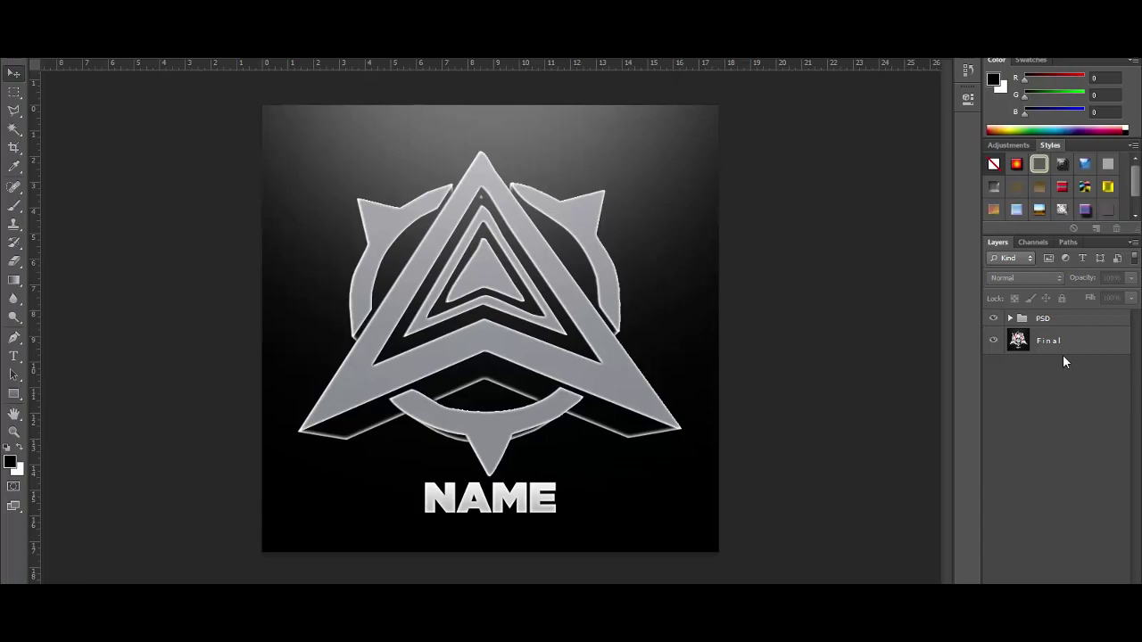
{"action": "left_click", "coordinate": [991, 322]}
{"action": "left_click", "coordinate": [992, 319]}
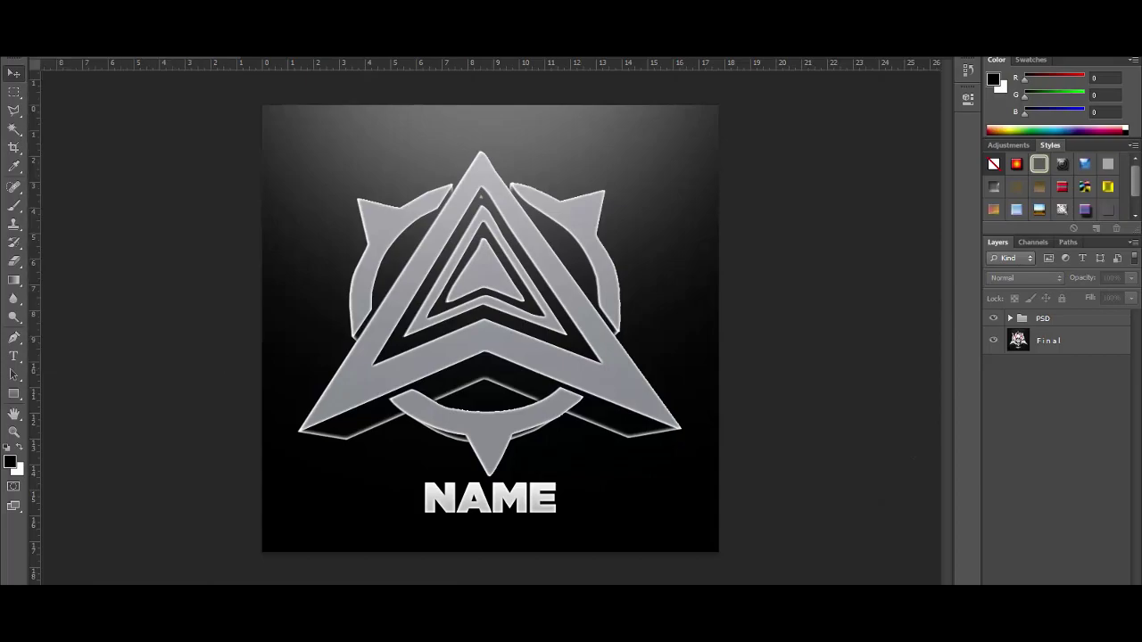
{"action": "key", "text": "ctrl+o"}
{"action": "left_click_drag", "start_coordinate": [672, 308], "coordinate": [441, 175]}
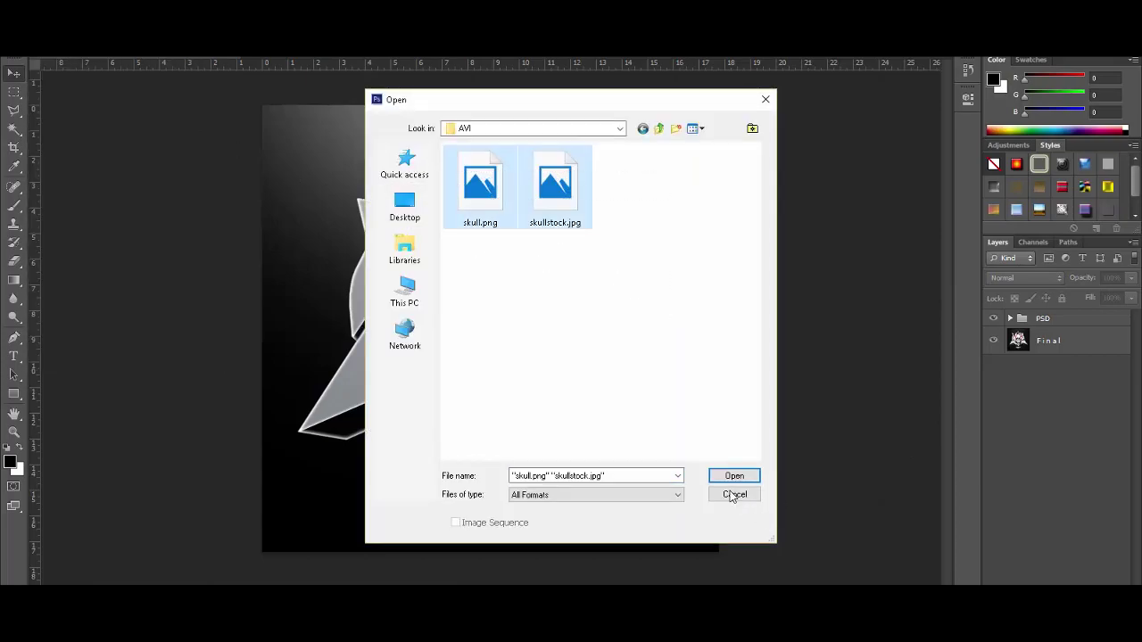
{"action": "left_click", "coordinate": [738, 496]}
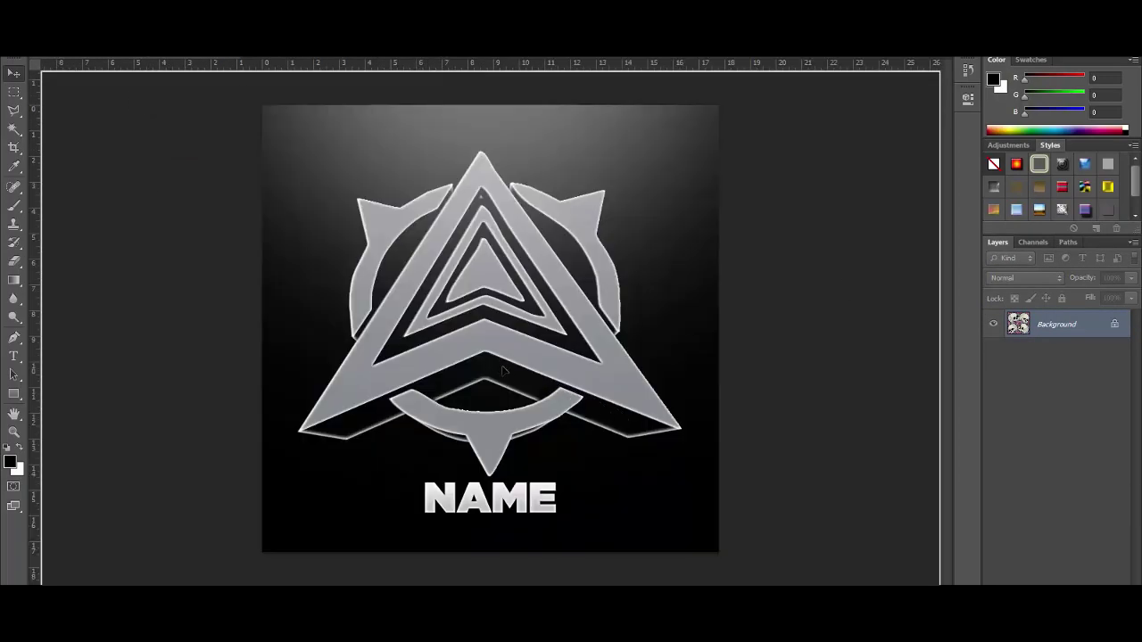
Step: Bring the skull-and-roses stock image into the logo document and scale it to cover the whole canvas
{"action": "key", "text": "ctrl+v"}
{"action": "left_click_drag", "start_coordinate": [522, 423], "coordinate": [670, 536]}
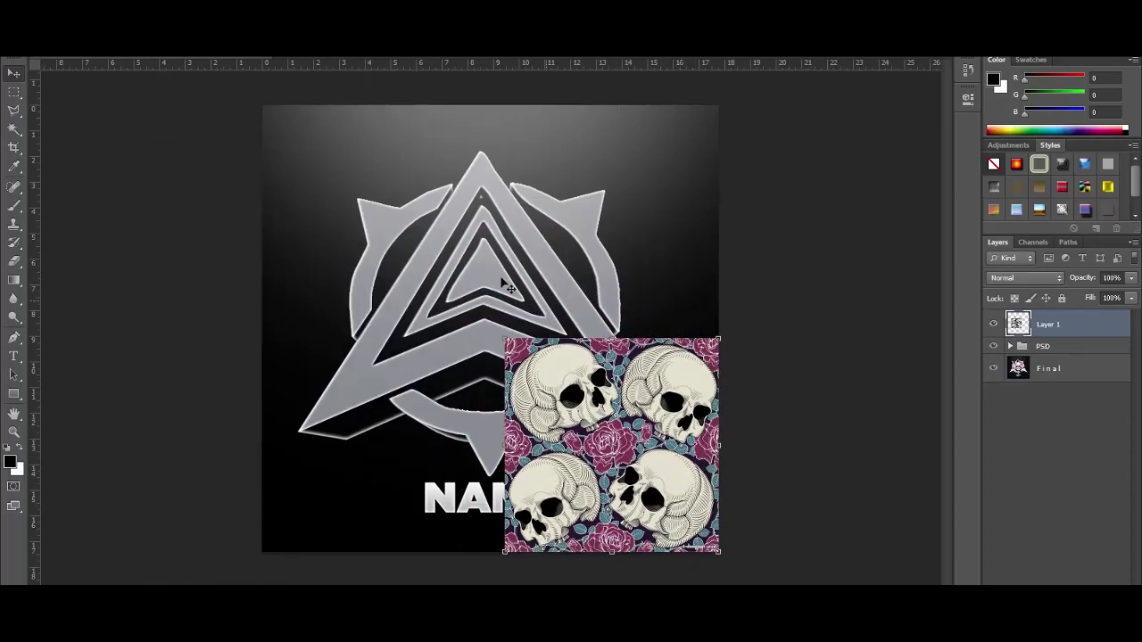
{"action": "left_click_drag", "start_coordinate": [505, 339], "coordinate": [230, 123]}
{"action": "left_click_drag", "start_coordinate": [489, 179], "coordinate": [489, 192]}
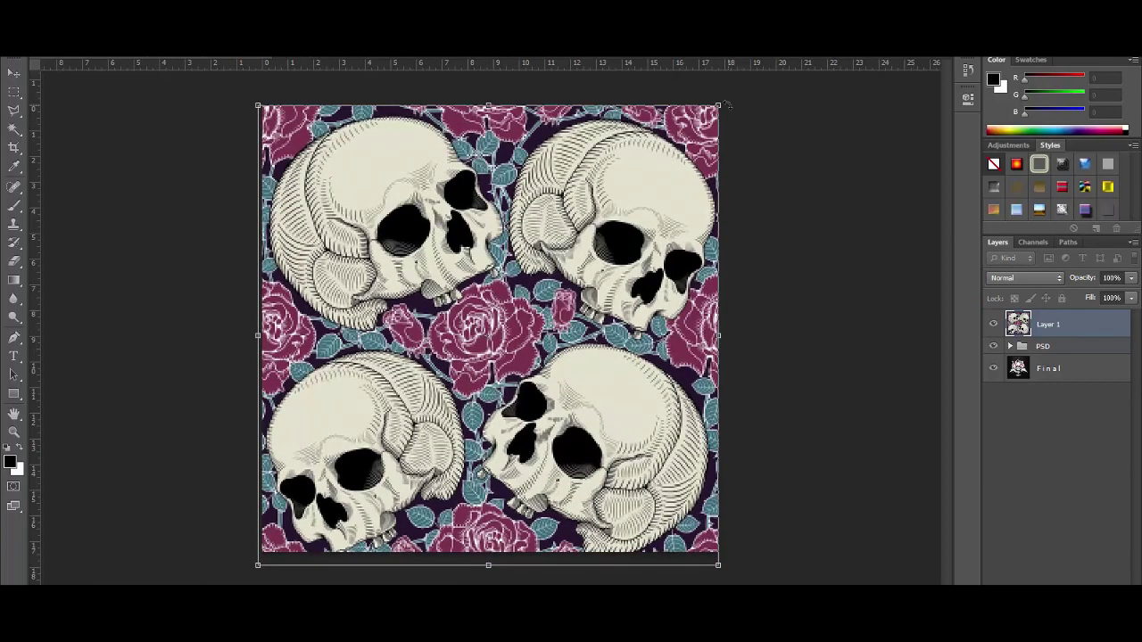
{"action": "left_click_drag", "start_coordinate": [723, 103], "coordinate": [726, 99]}
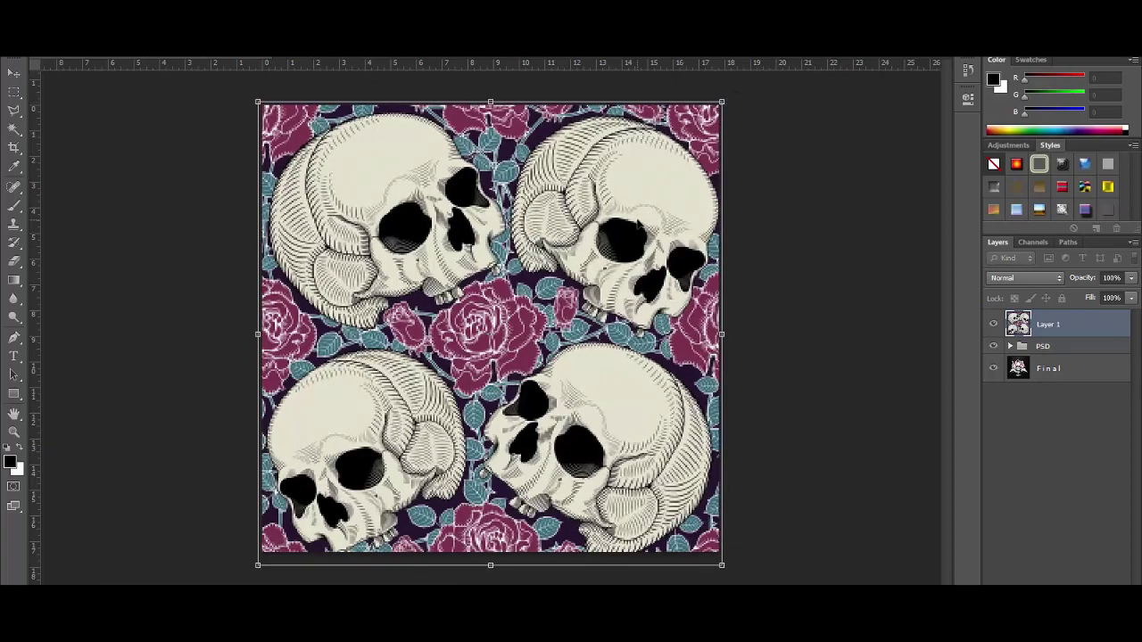
{"action": "key", "text": "Return"}
{"action": "left_click", "coordinate": [997, 453]}
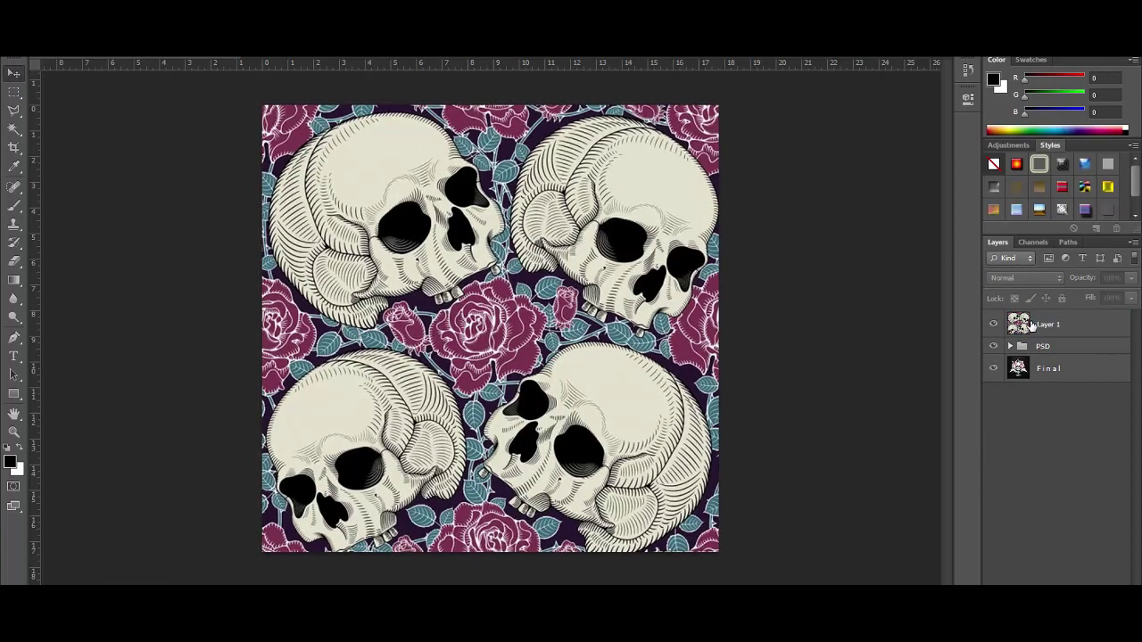
Step: Move the skull pattern layer into the PSD group directly above BG, and delete the Light layer
{"action": "left_click", "coordinate": [1075, 327]}
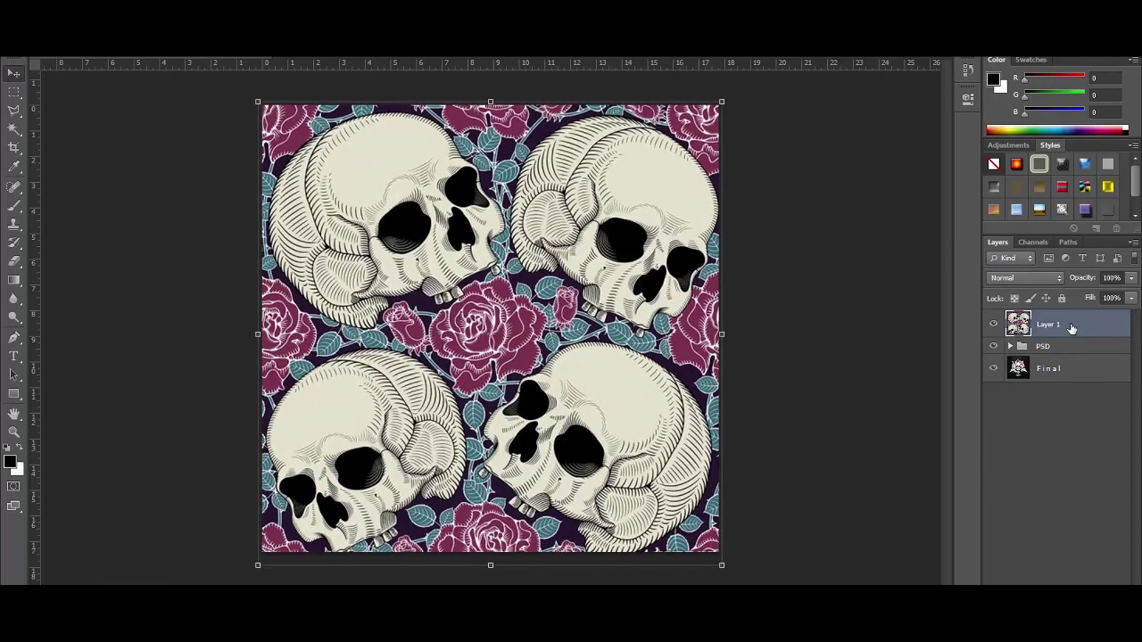
{"action": "left_click", "coordinate": [1010, 346]}
{"action": "left_click_drag", "start_coordinate": [1040, 321], "coordinate": [1040, 466]}
{"action": "left_click", "coordinate": [993, 506]}
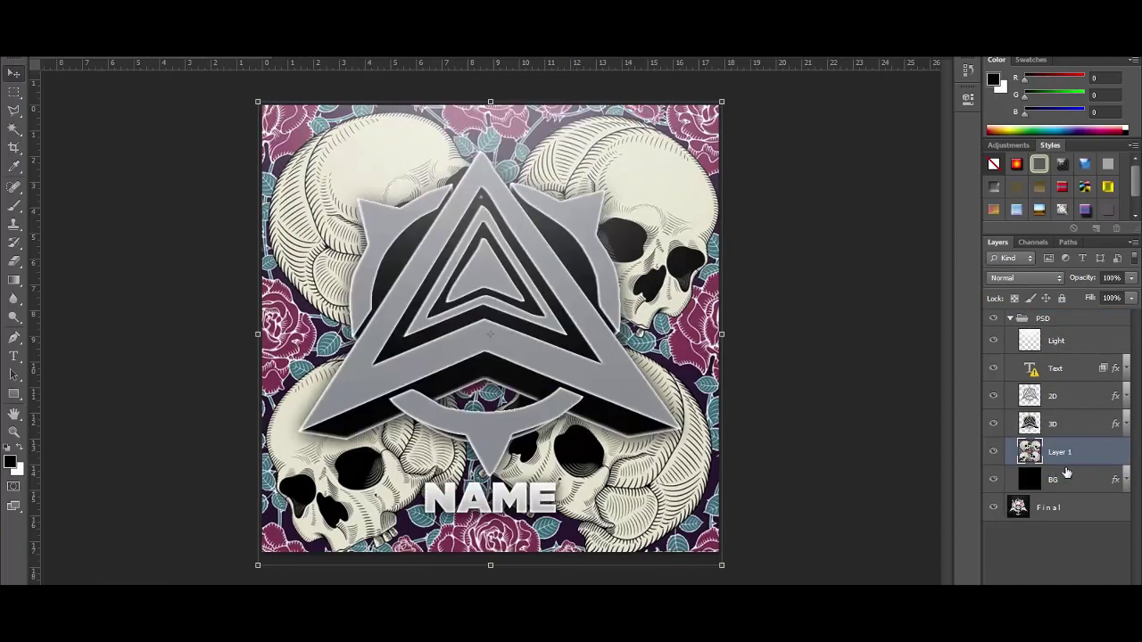
{"action": "left_click", "coordinate": [1082, 349]}
{"action": "key", "text": "Delete"}
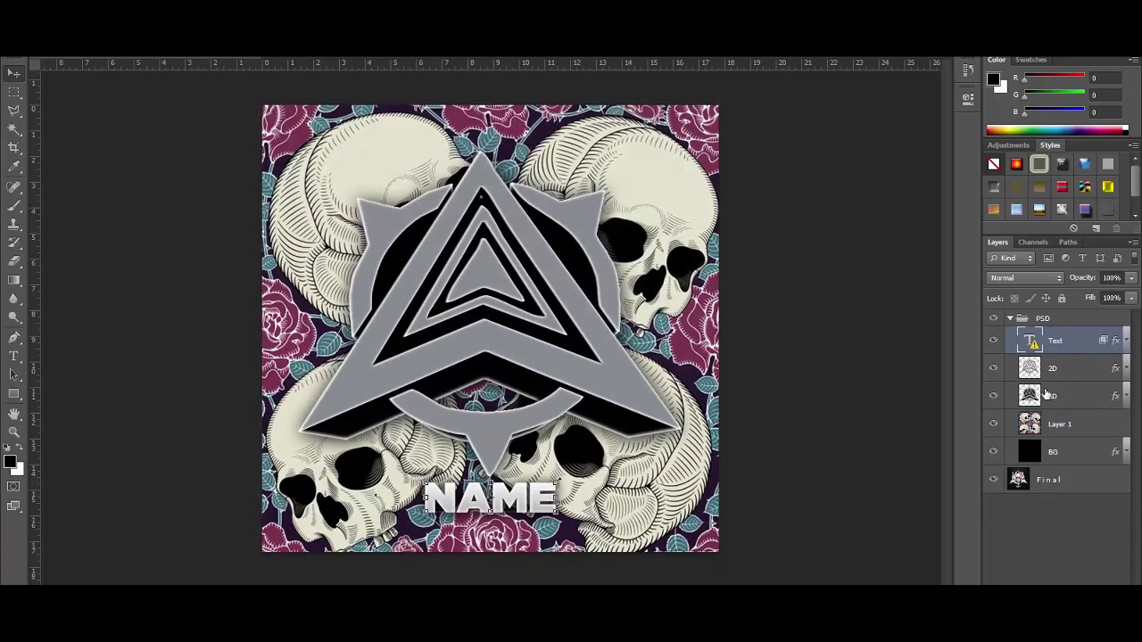
Step: Duplicate the skull pattern layer twice, placing one copy above the 3D layer and the other above the 2D layer
{"action": "left_click", "coordinate": [1077, 428]}
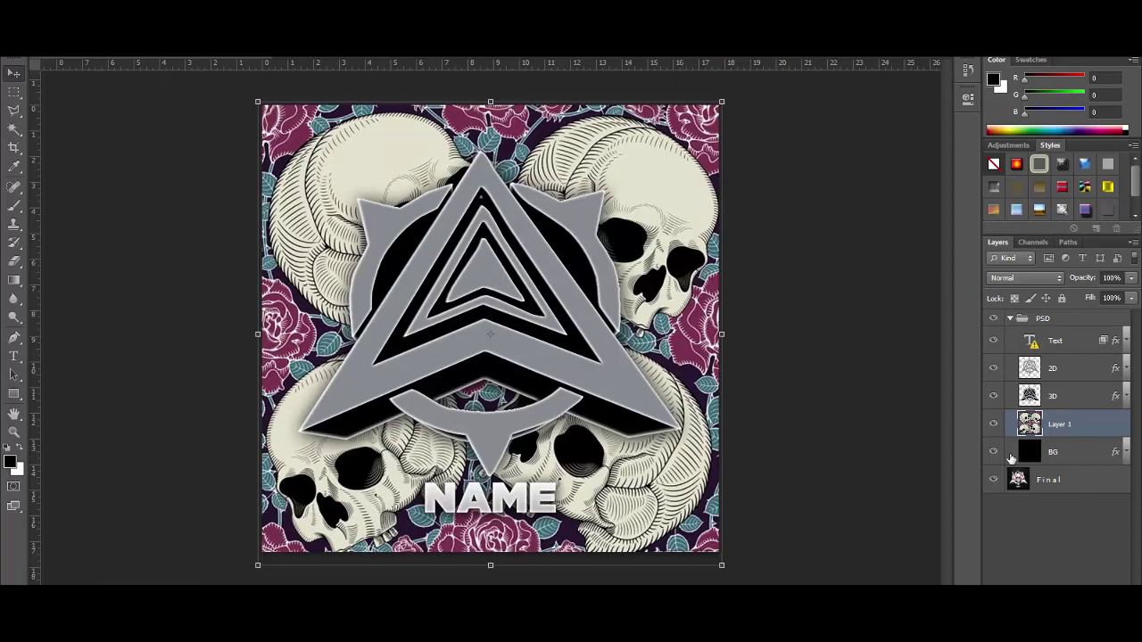
{"action": "left_click", "coordinate": [995, 318]}
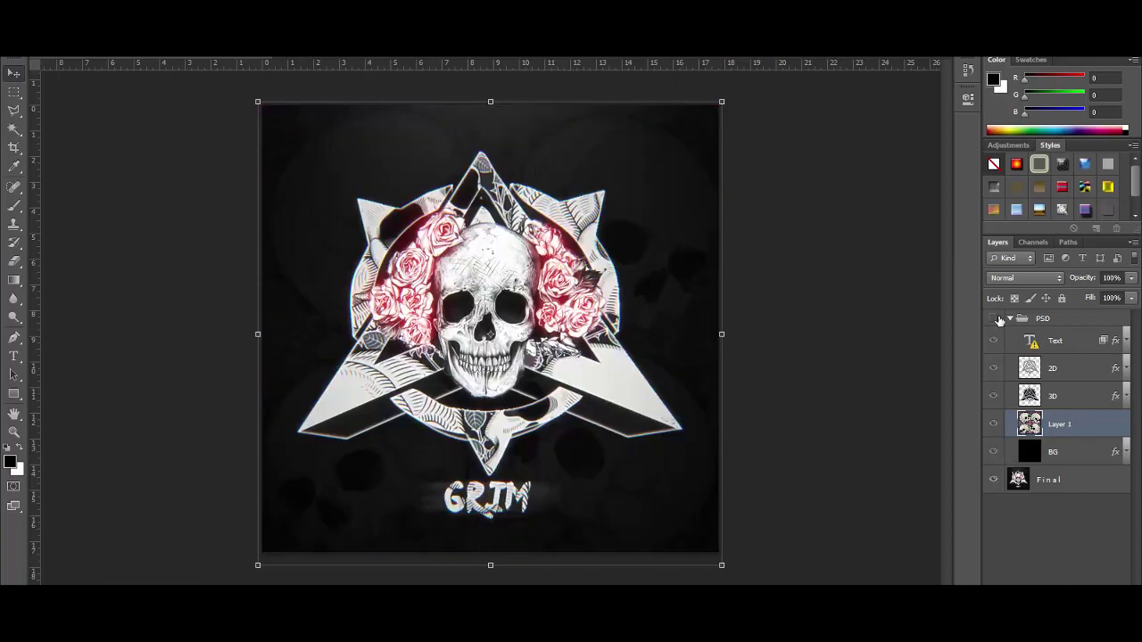
{"action": "key", "text": "ctrl+z"}
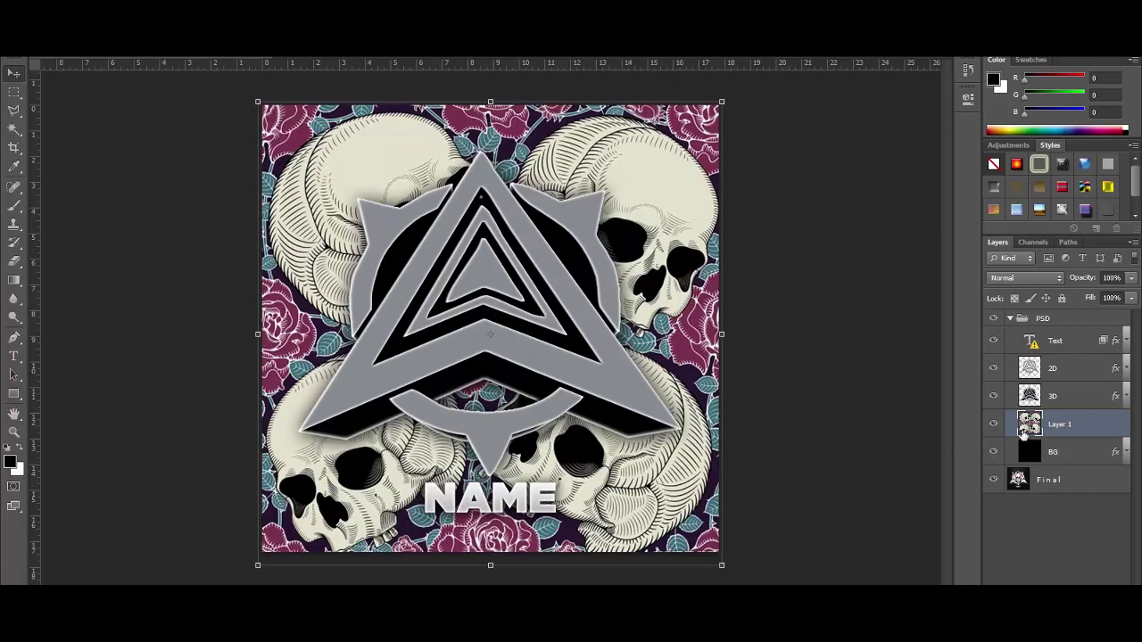
{"action": "key", "text": "ctrl+j"}
{"action": "left_click_drag", "start_coordinate": [1068, 427], "coordinate": [1023, 359]}
{"action": "key", "text": "ctrl+j"}
Step: Clip the upper skull pattern copy to the 2D layer and the lower copy to the 3D layer with clipping masks
{"action": "right_click", "coordinate": [1062, 369]}
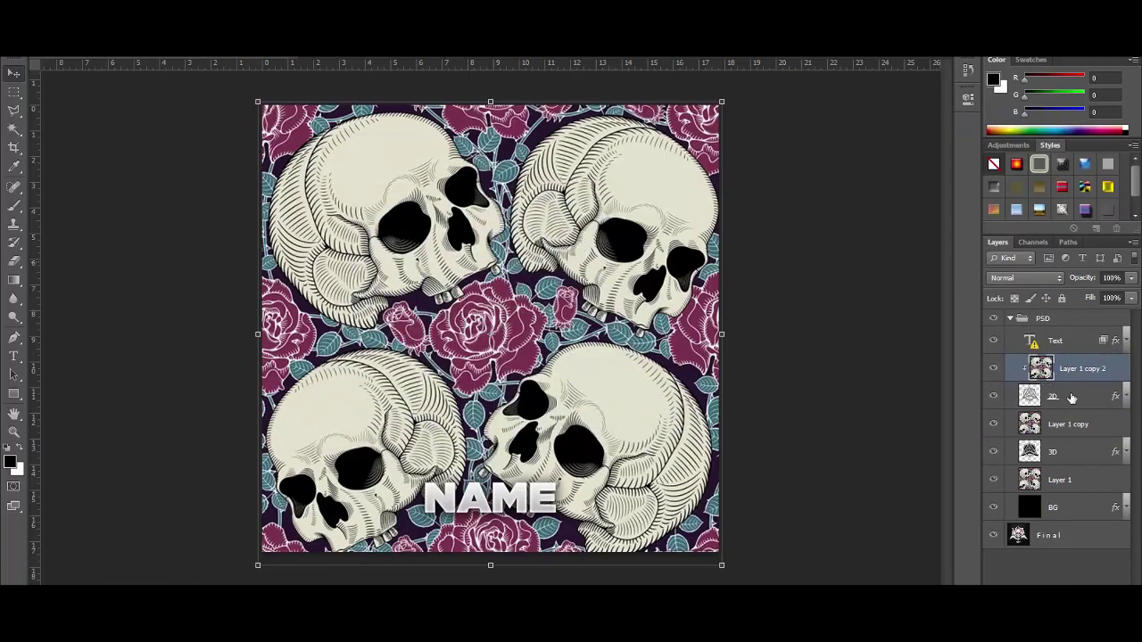
{"action": "left_click", "coordinate": [1024, 359], "text": "alt"}
{"action": "right_click", "coordinate": [1084, 353]}
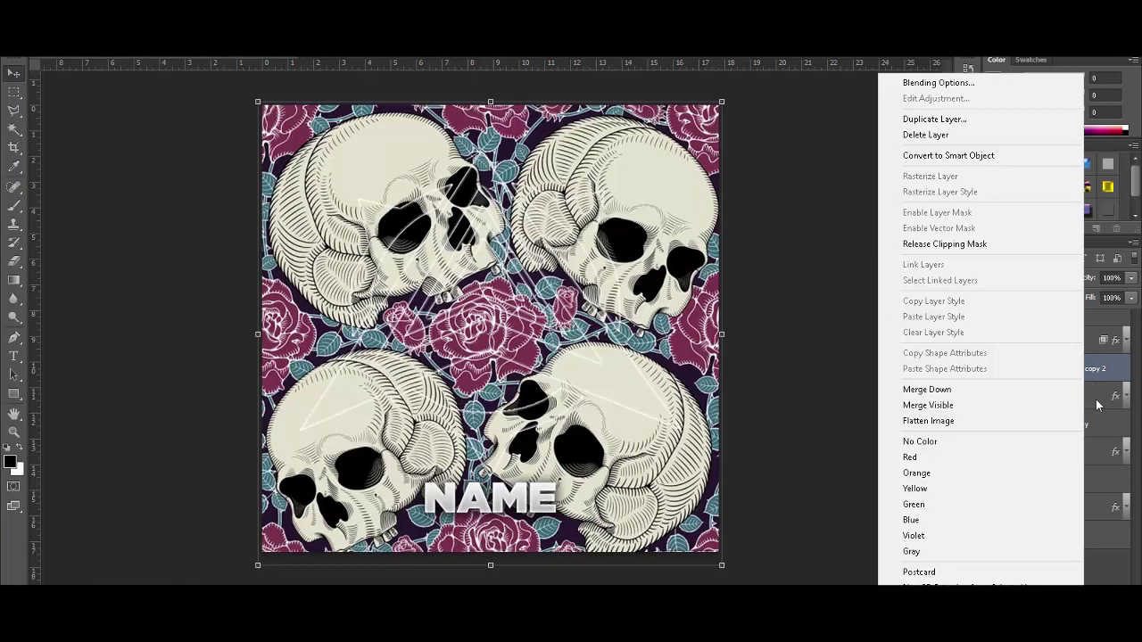
{"action": "right_click", "coordinate": [1104, 435]}
{"action": "left_click", "coordinate": [951, 250]}
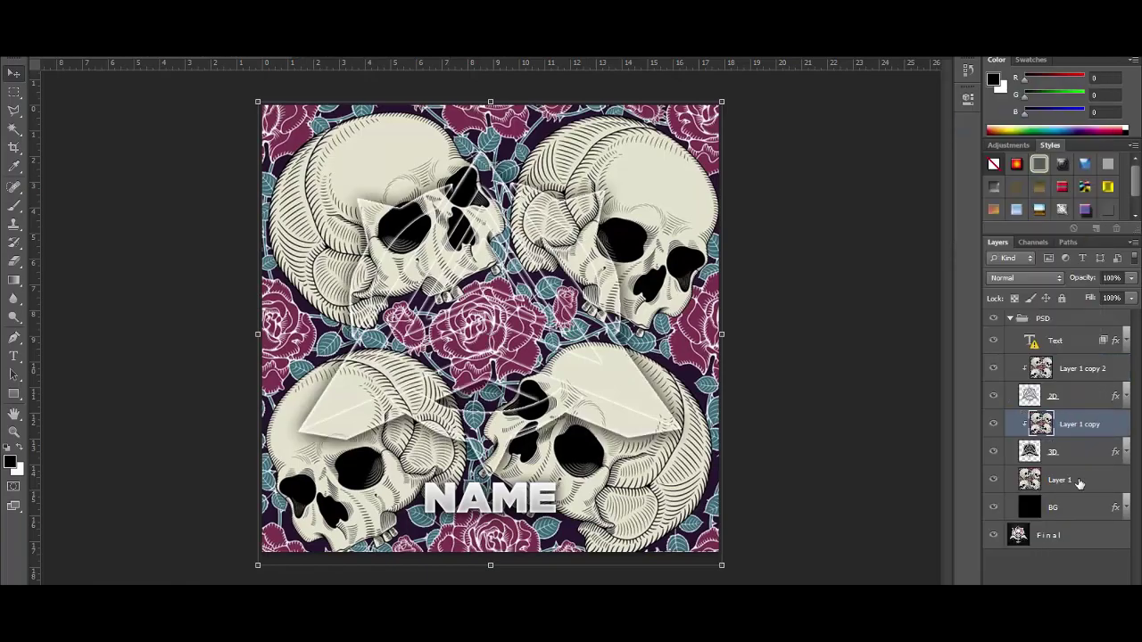
Step: Set the opacity of the background skull pattern, Layer 1, to 25%
{"action": "left_click", "coordinate": [1071, 479]}
{"action": "left_click", "coordinate": [1110, 277]}
{"action": "type", "text": "25"}
{"action": "key", "text": "Return"}
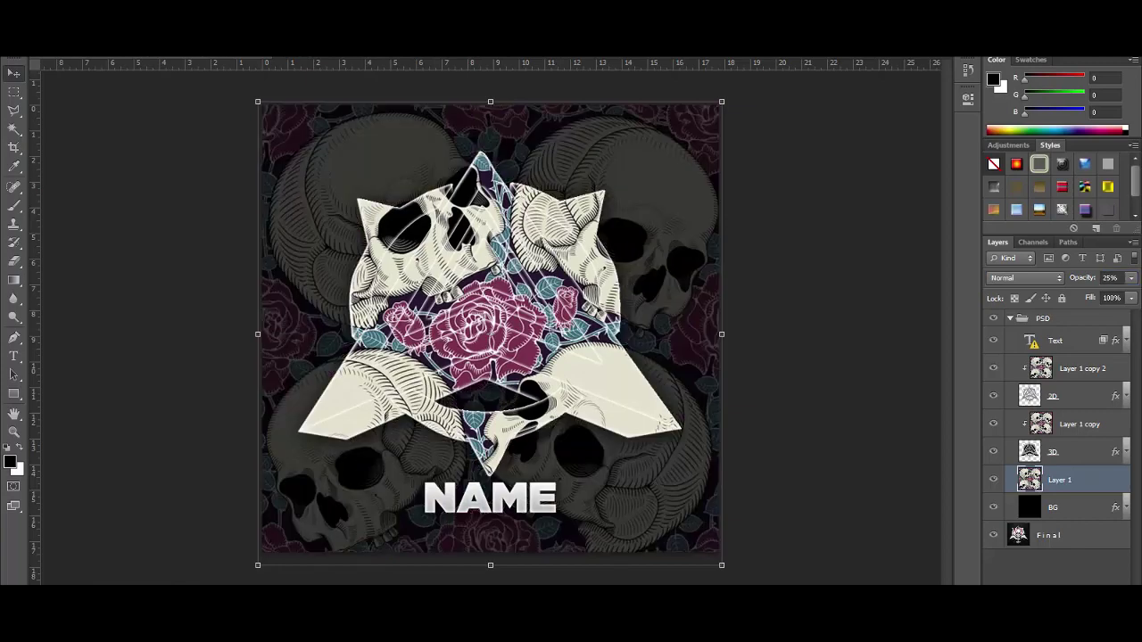
Step: Set the opacity of the skull pattern copy clipped to the 3D layer to 15%
{"action": "left_click", "coordinate": [1081, 434]}
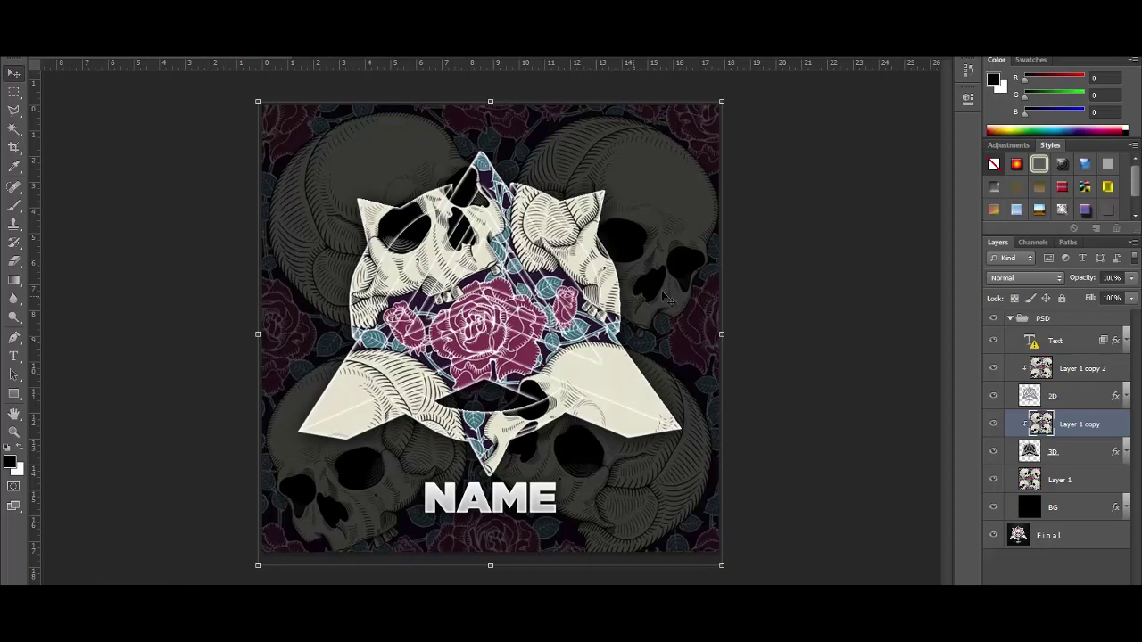
{"action": "left_click", "coordinate": [1111, 278]}
{"action": "type", "text": "15"}
{"action": "key", "text": "Return"}
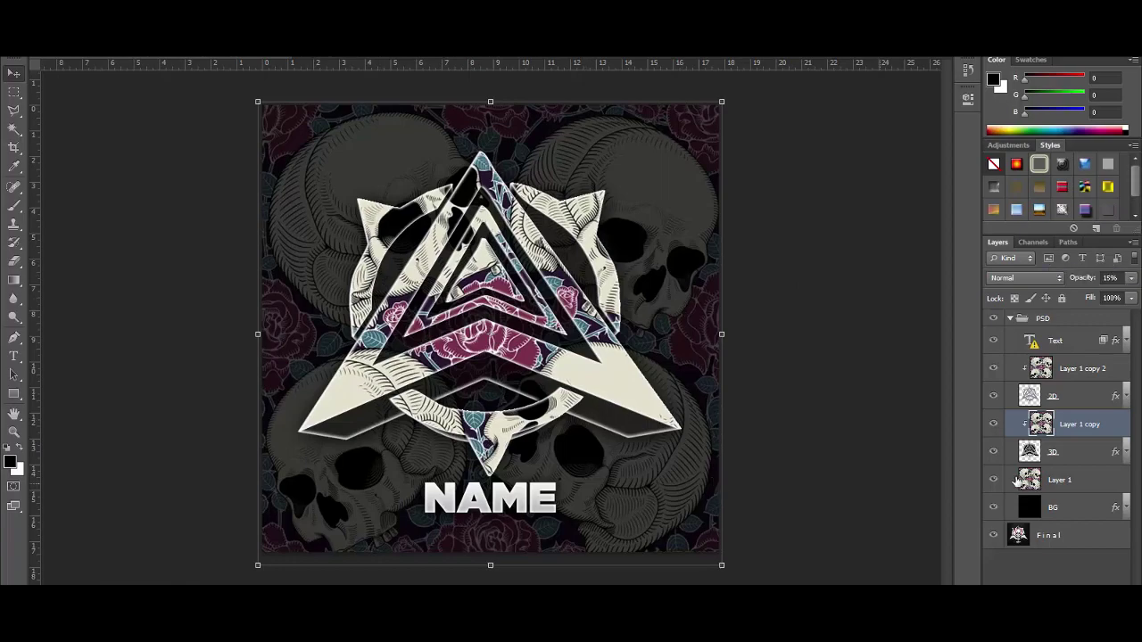
Step: Compare the working composition in the PSD group with the finished artwork on the Final layer
{"action": "left_click", "coordinate": [992, 319]}
{"action": "left_click", "coordinate": [992, 319]}
{"action": "left_click", "coordinate": [1072, 366]}
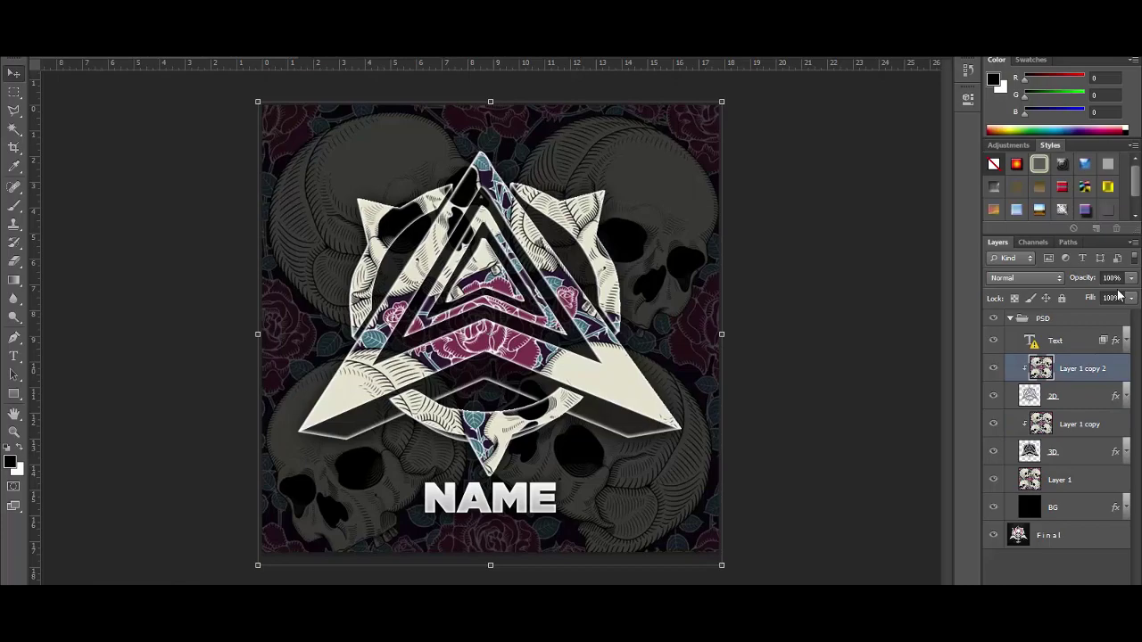
{"action": "left_click", "coordinate": [1022, 545]}
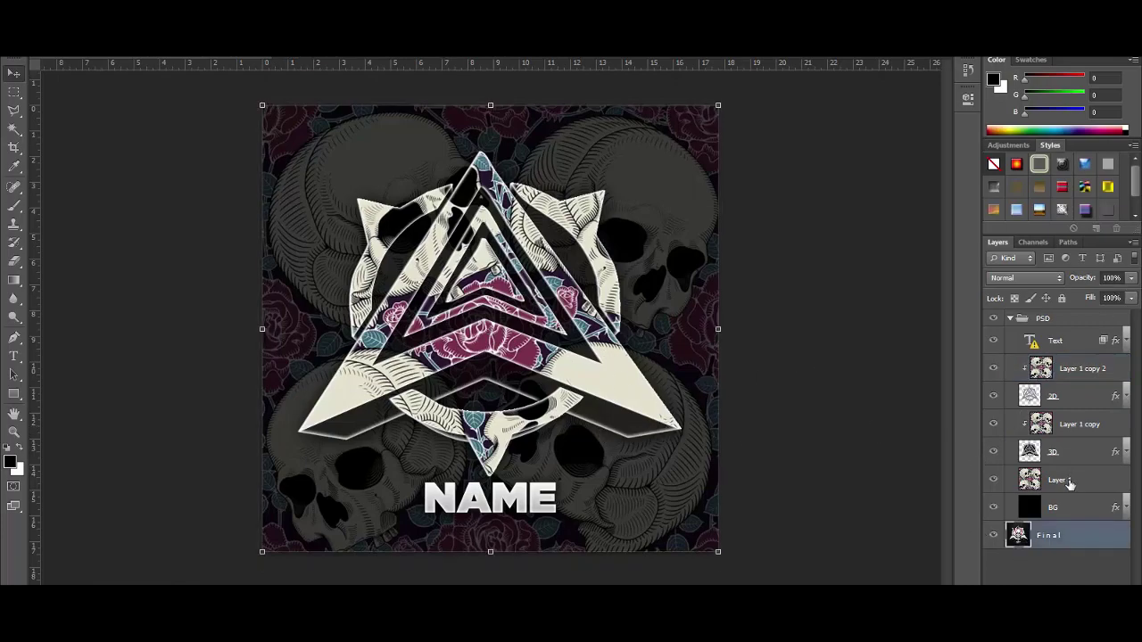
{"action": "left_click", "coordinate": [1069, 480]}
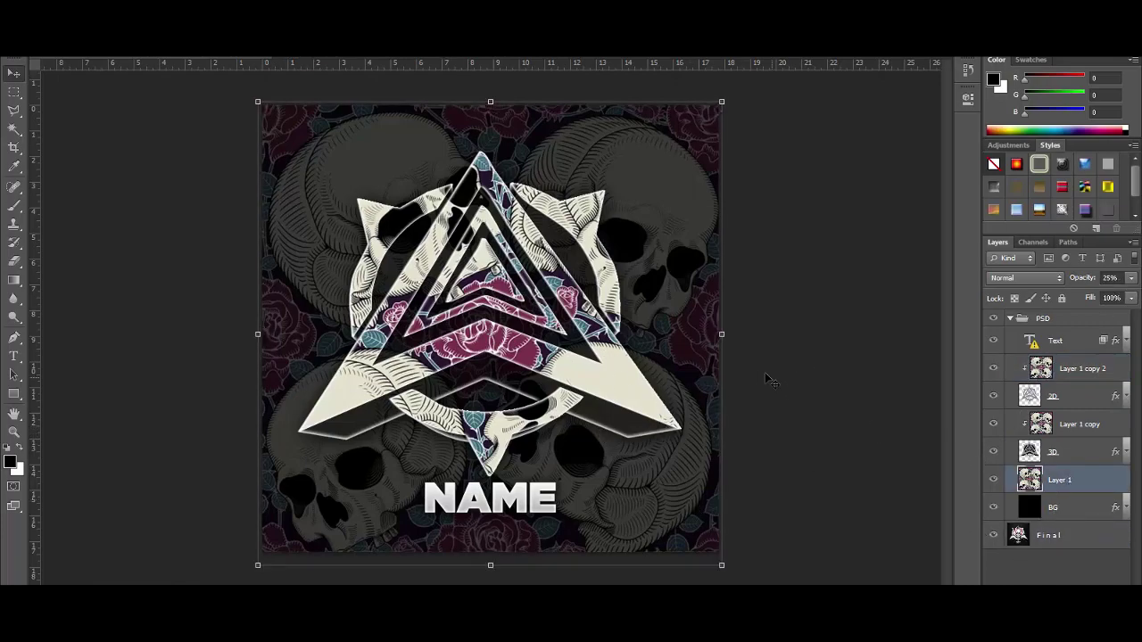
{"action": "left_click", "coordinate": [802, 371]}
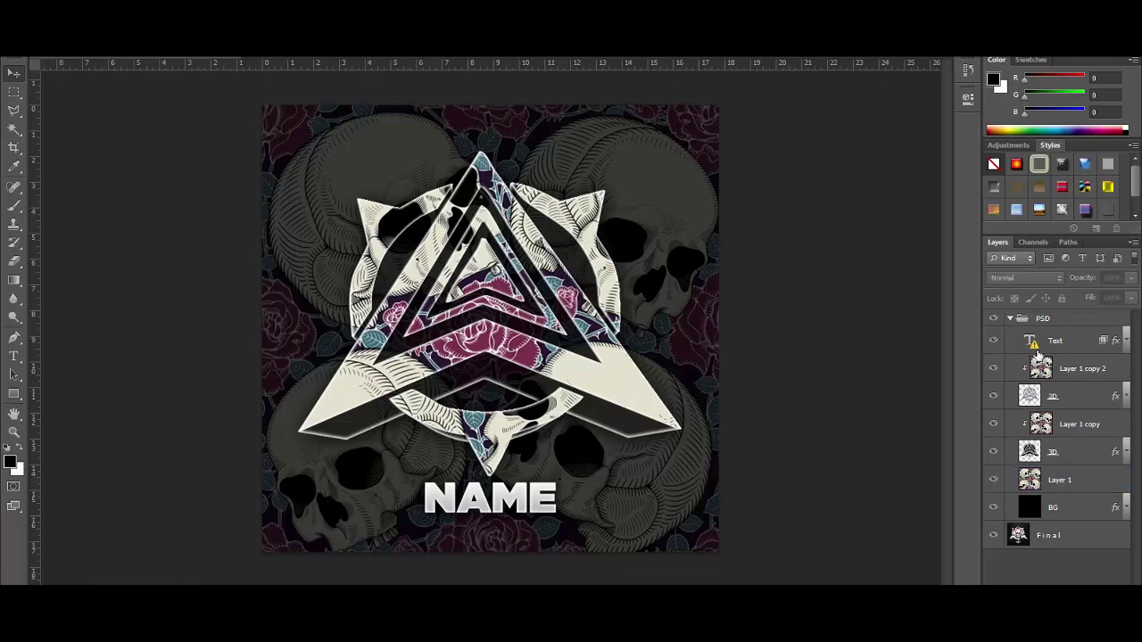
{"action": "left_click", "coordinate": [1087, 480]}
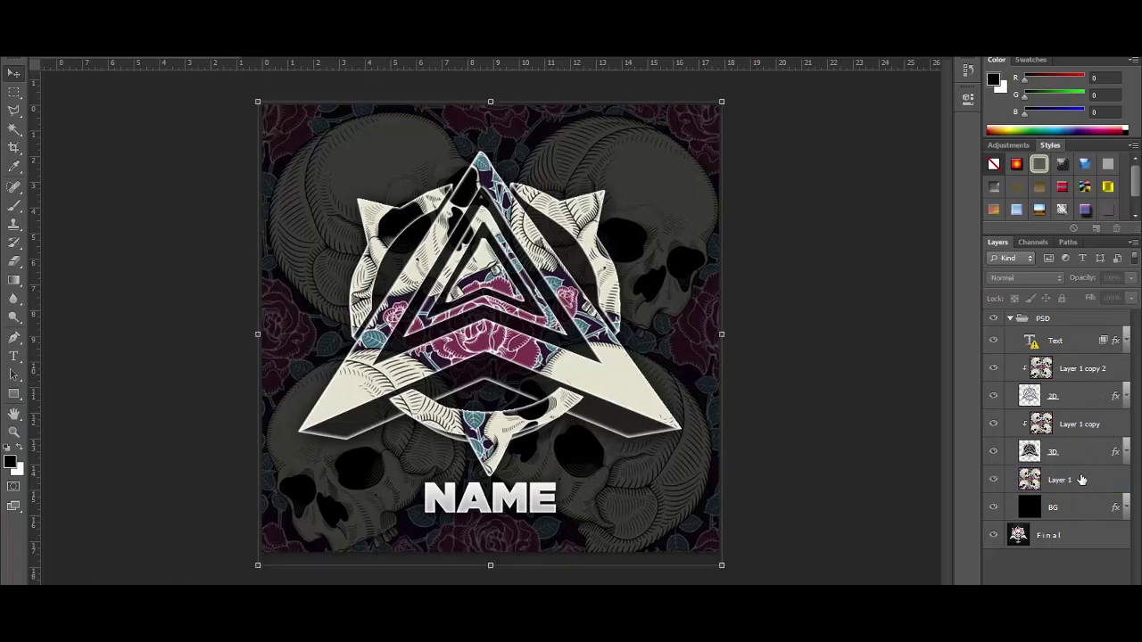
{"action": "left_click", "coordinate": [993, 321]}
{"action": "left_click", "coordinate": [993, 321]}
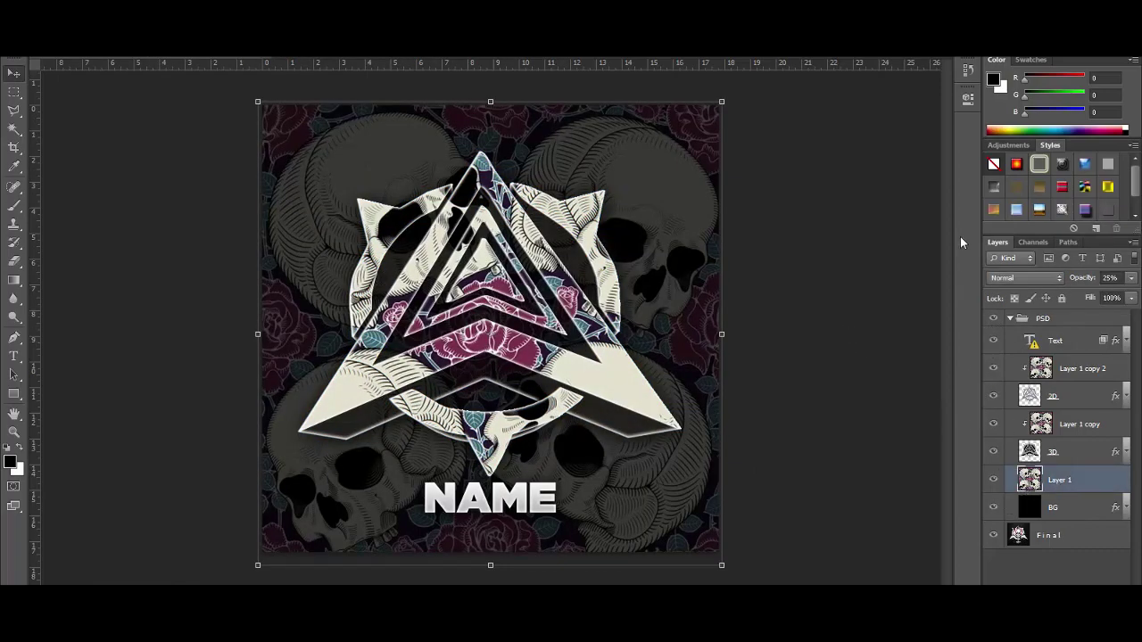
{"action": "left_click", "coordinate": [992, 321]}
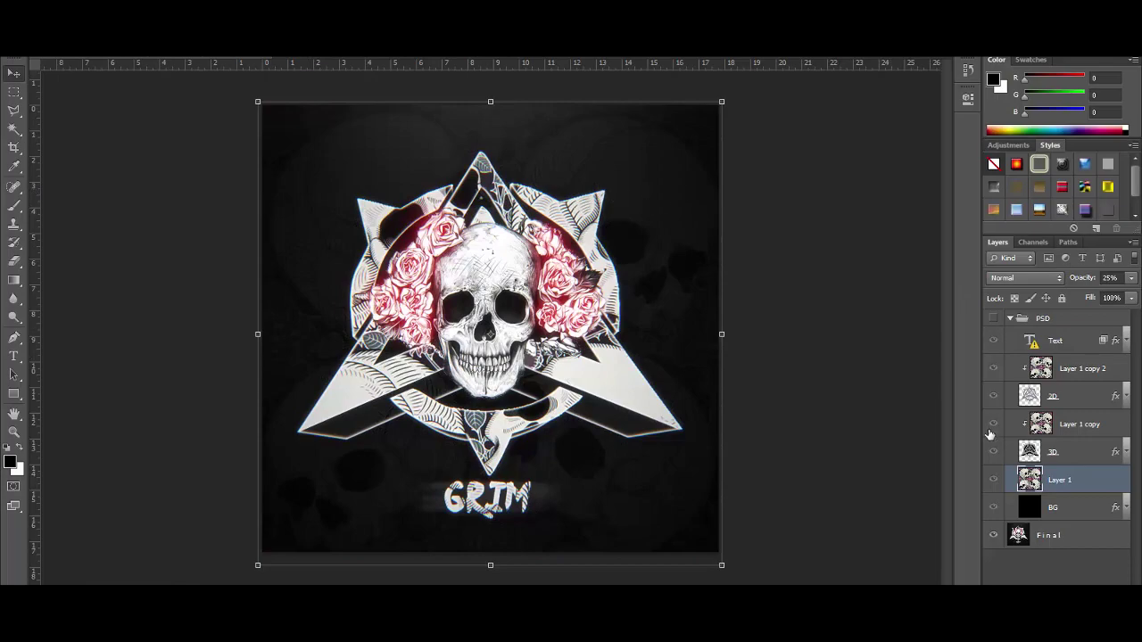
{"action": "left_click", "coordinate": [992, 319]}
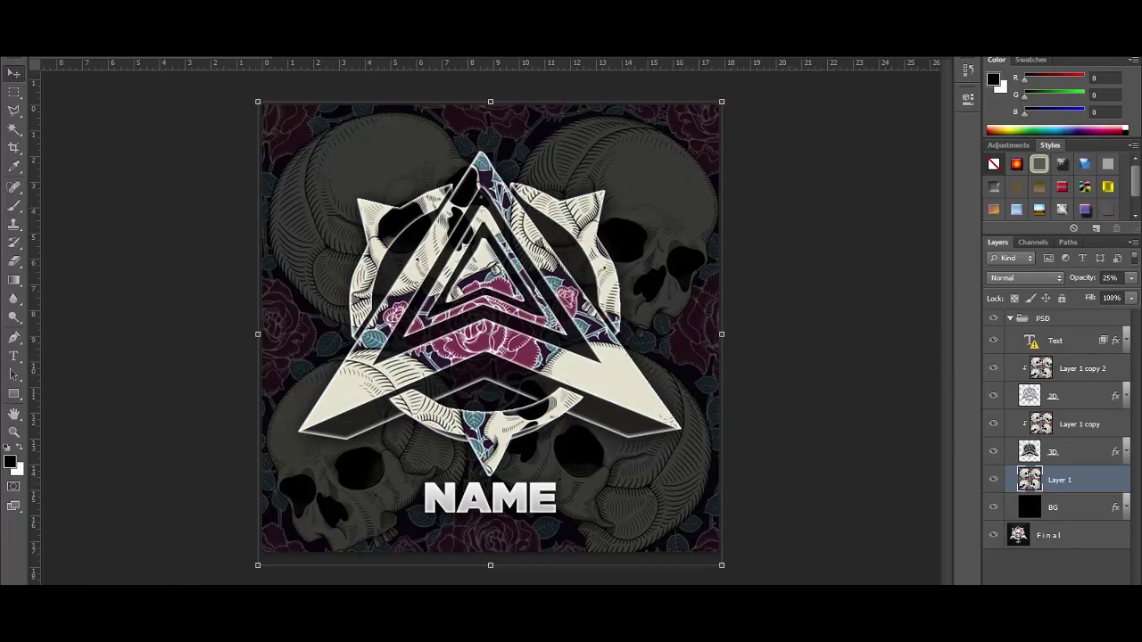
Step: Apply a Black & White adjustment with the Default preset to the background skull pattern, Layer 1
{"action": "key", "text": "alt+i"}
{"action": "mouse_move", "coordinate": [140, 56]}
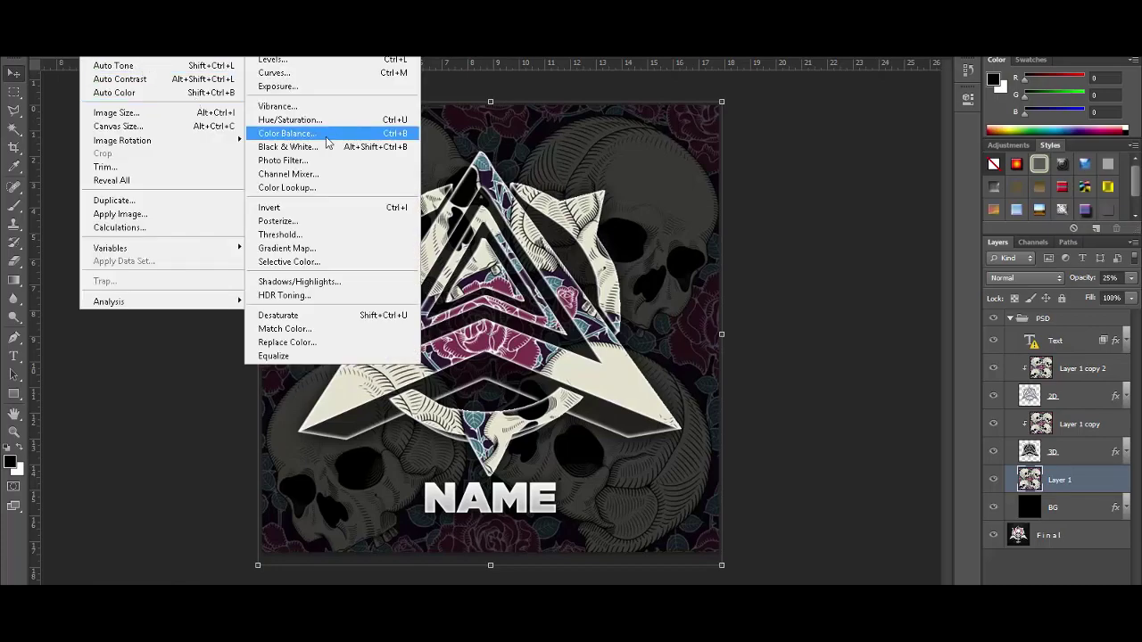
{"action": "left_click", "coordinate": [314, 148]}
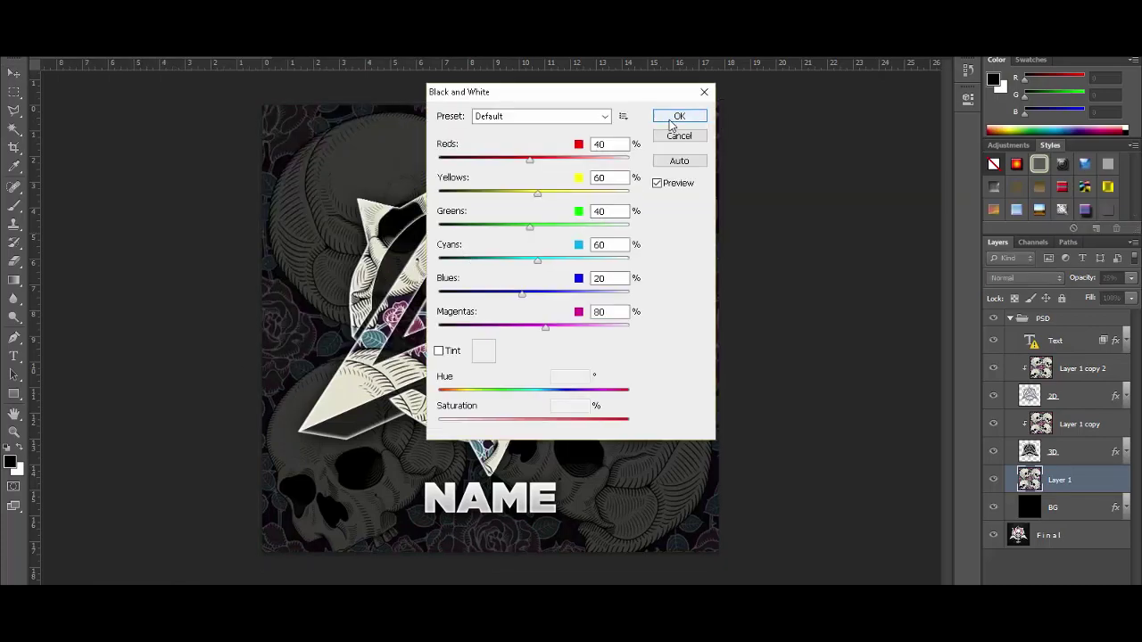
{"action": "left_click", "coordinate": [672, 120]}
{"action": "key", "text": "ctrl+t"}
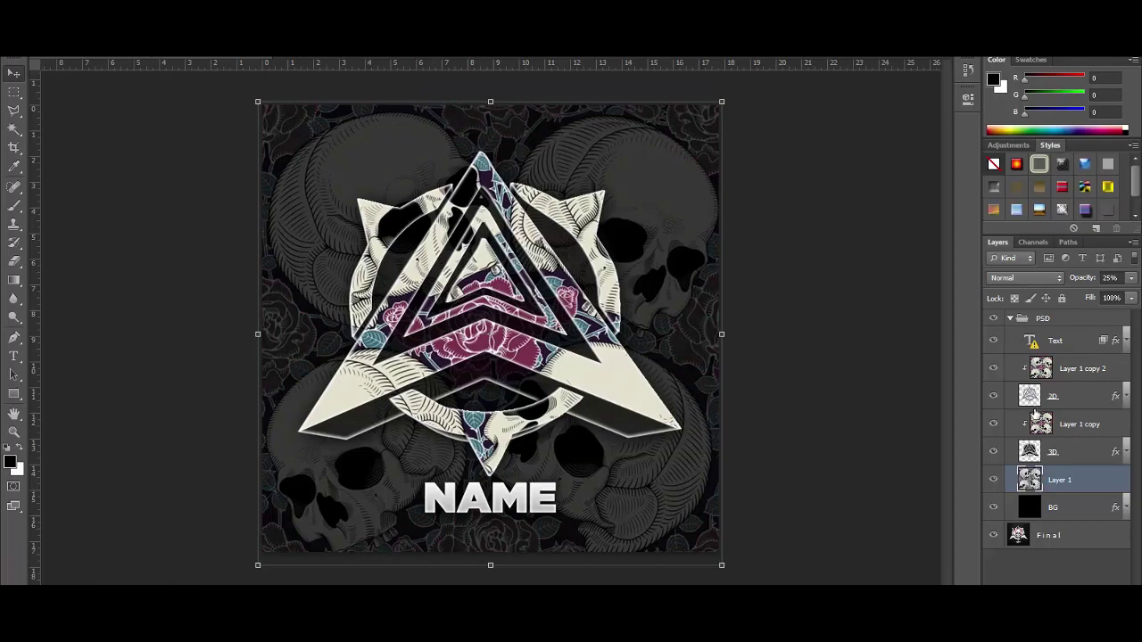
Step: Compare the background with the Final artwork and set Layer 1's opacity to 10%
{"action": "left_click", "coordinate": [992, 318]}
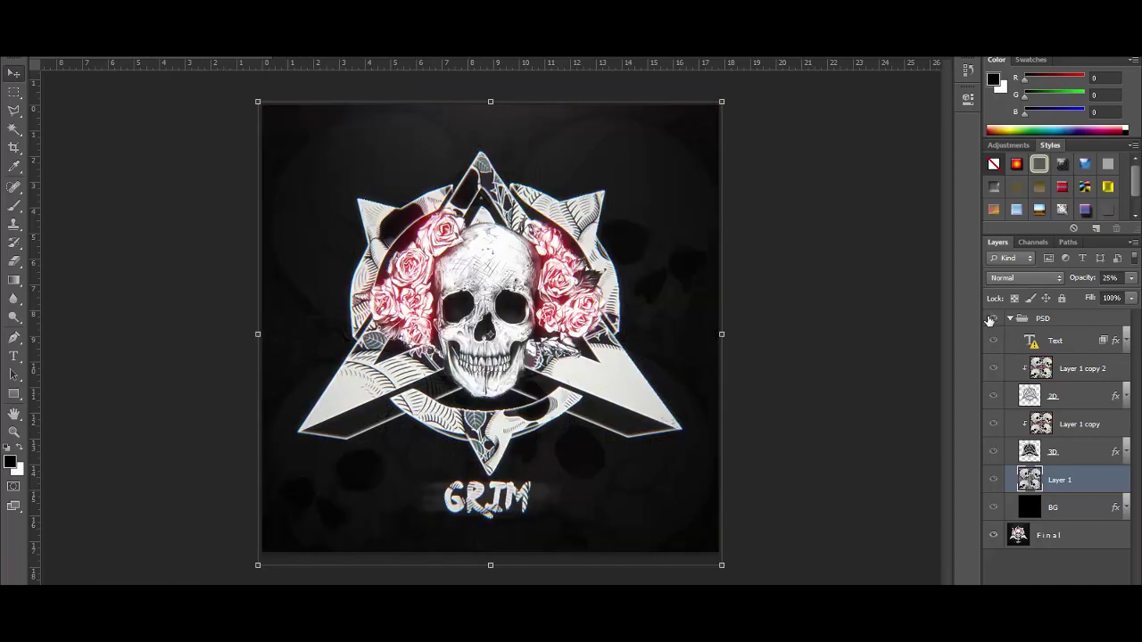
{"action": "left_click", "coordinate": [991, 319]}
{"action": "left_click", "coordinate": [1110, 277]}
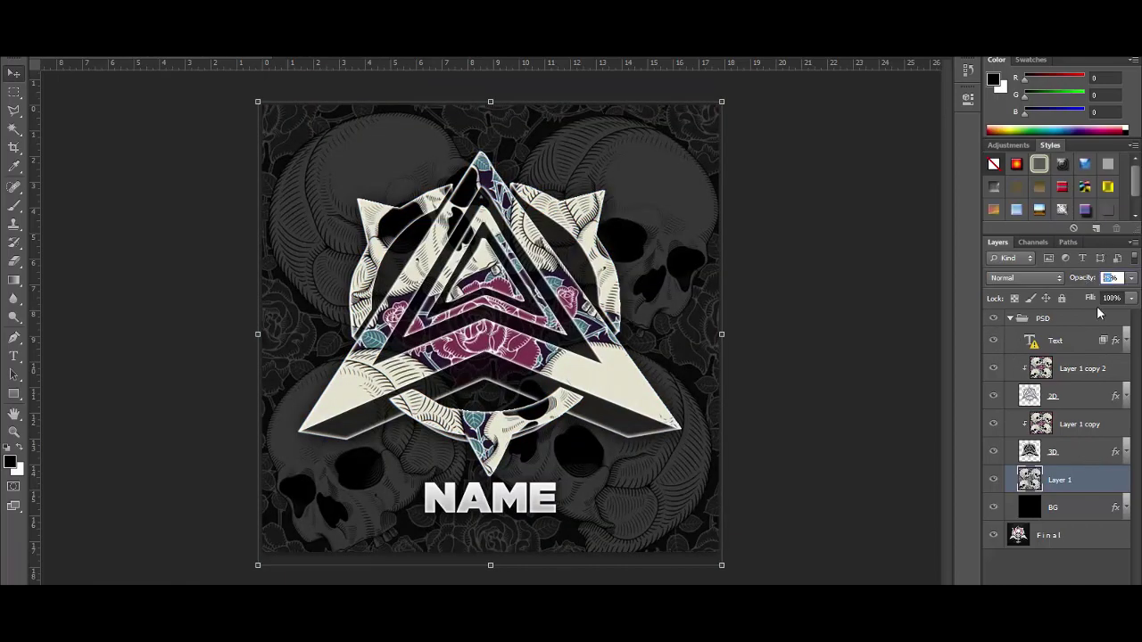
{"action": "type", "text": "10"}
{"action": "key", "text": "Return"}
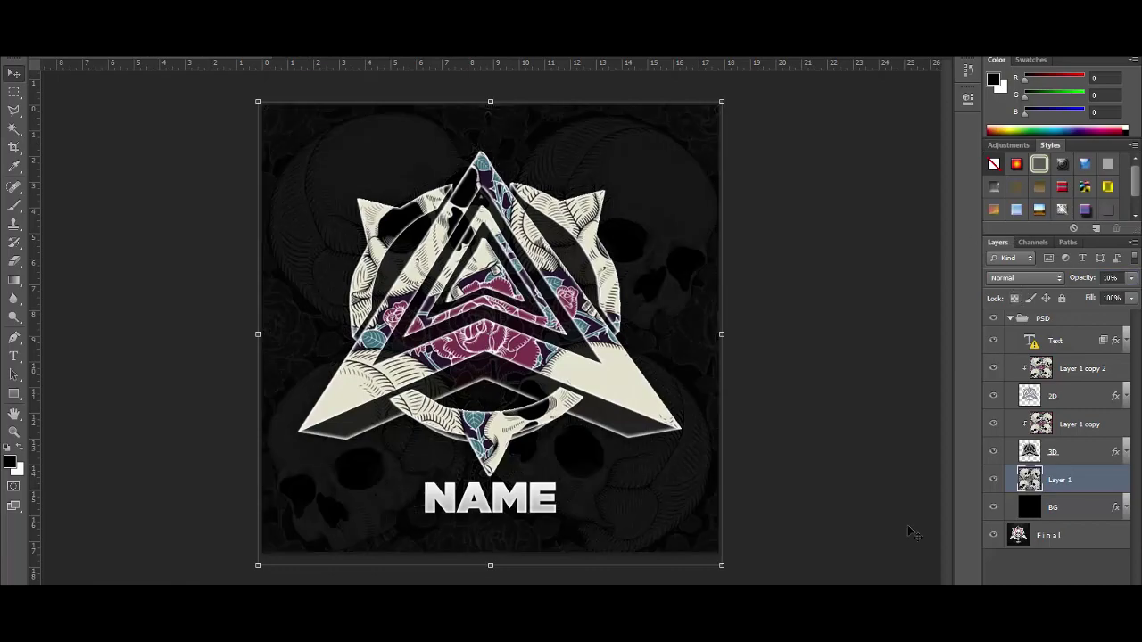
Step: Compare the PSD group with the Final artwork and try 20% opacity on Layer 1 copy, clipped to the 3D layer
{"action": "left_click", "coordinate": [993, 319]}
{"action": "left_click", "coordinate": [994, 319]}
{"action": "left_click", "coordinate": [1094, 427]}
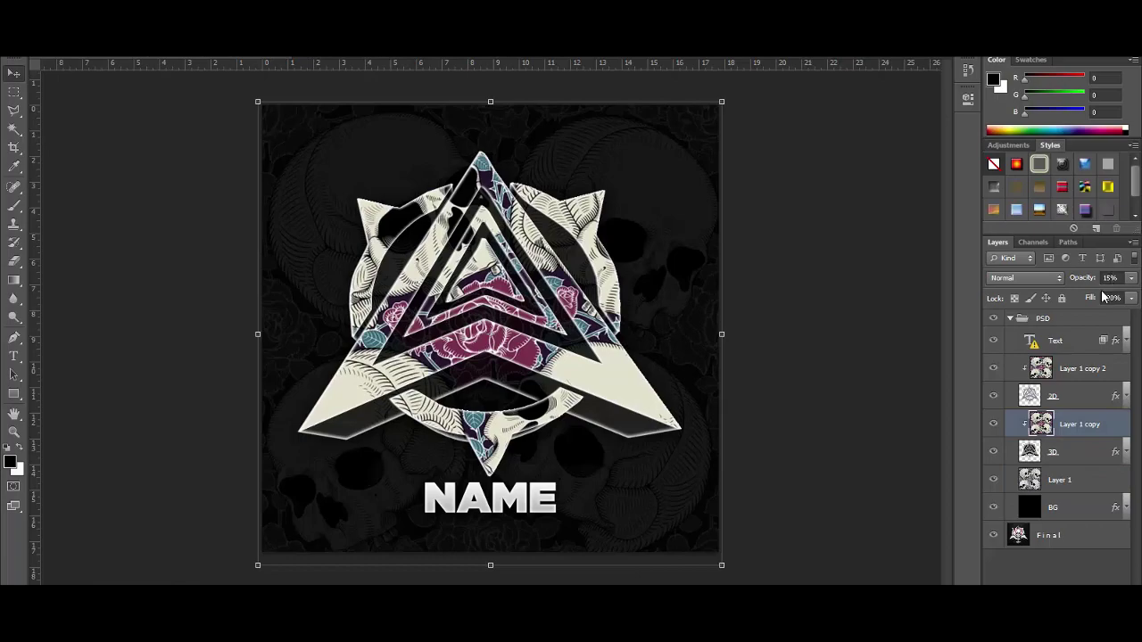
{"action": "left_click", "coordinate": [1110, 279]}
{"action": "left_click_drag", "start_coordinate": [1090, 284], "coordinate": [1090, 284]}
{"action": "left_click", "coordinate": [1109, 278]}
{"action": "key", "text": "Return"}
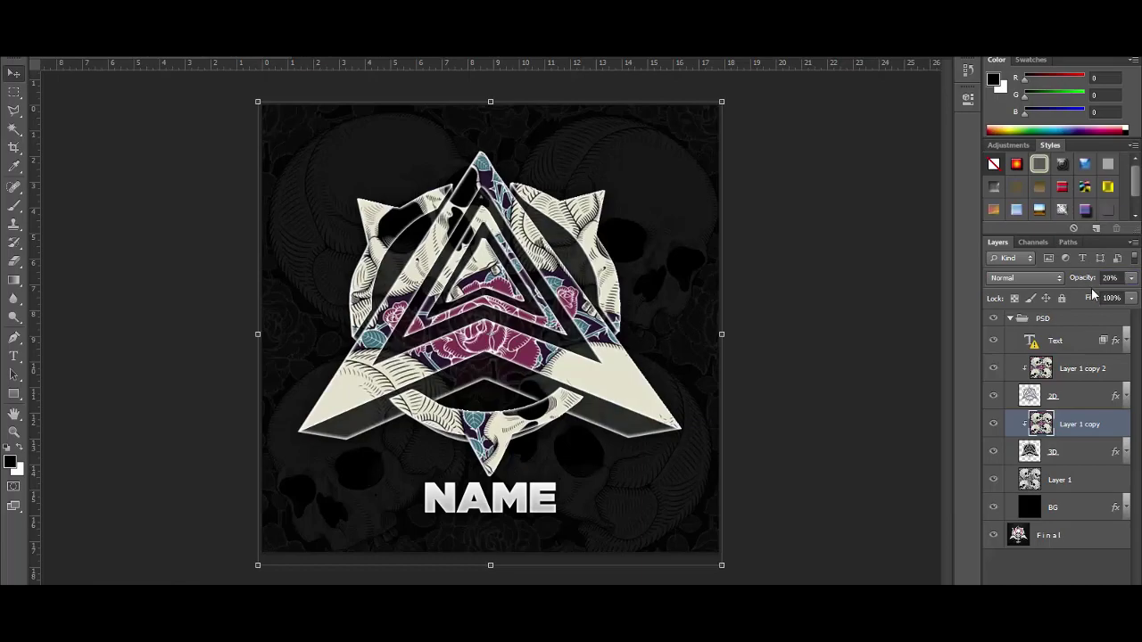
Step: Compare the composition with the Final artwork again and set Layer 1 copy's opacity to 15%
{"action": "left_click", "coordinate": [994, 320]}
{"action": "left_click", "coordinate": [995, 320]}
{"action": "left_click", "coordinate": [1108, 276]}
{"action": "key", "text": "Down"}
{"action": "key", "text": "Down"}
{"action": "key", "text": "Down"}
{"action": "key", "text": "Down"}
{"action": "key", "text": "Down"}
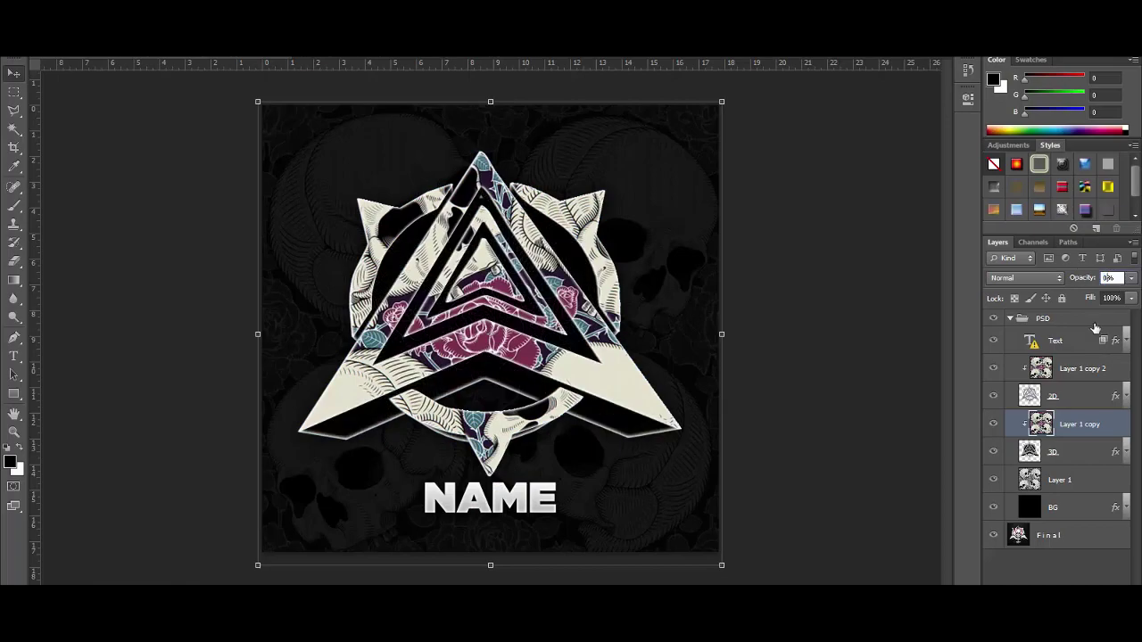
{"action": "key", "text": "Return"}
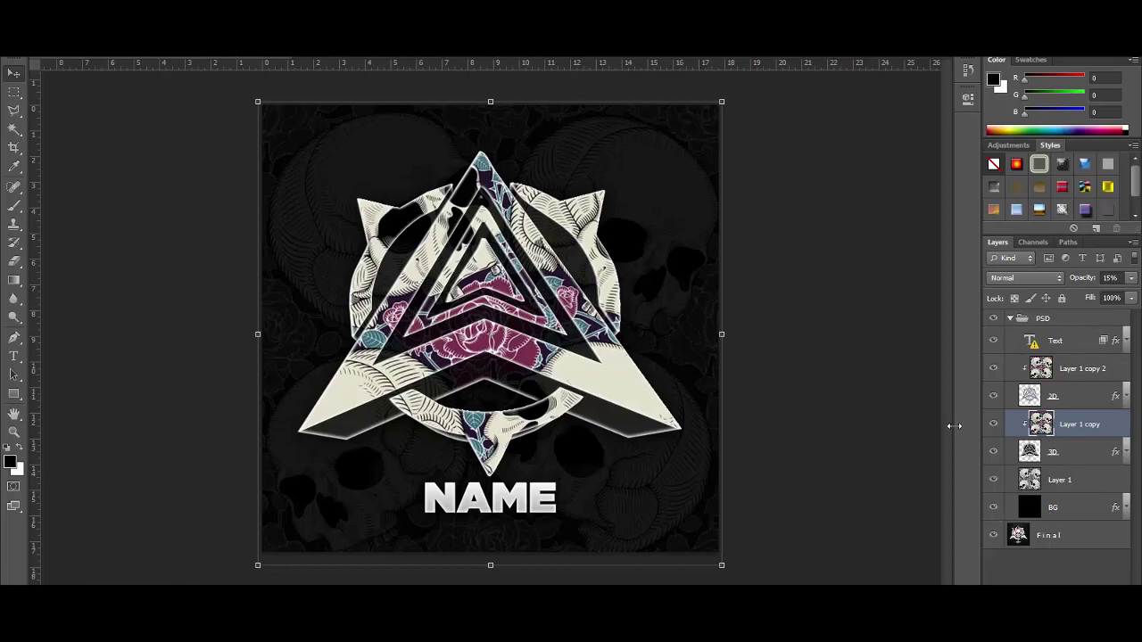
Step: Check against the Final artwork, then replace the NAME text with GRIM, accepting the font substitution
{"action": "left_click", "coordinate": [991, 326]}
{"action": "left_click", "coordinate": [991, 326]}
{"action": "left_click", "coordinate": [1003, 346]}
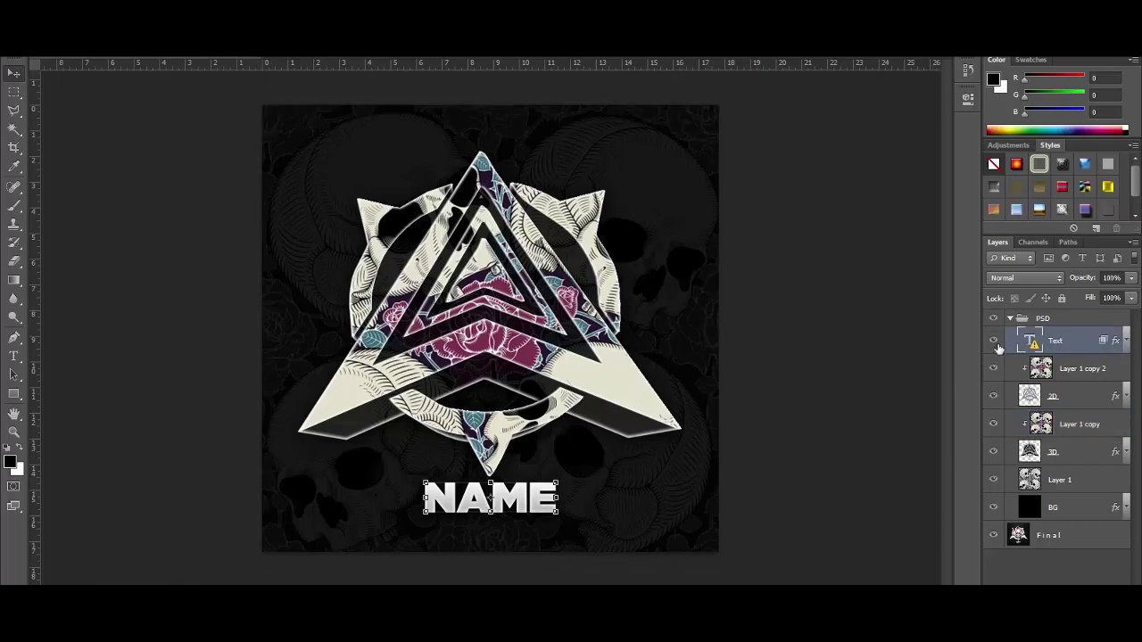
{"action": "double_click", "coordinate": [1031, 341]}
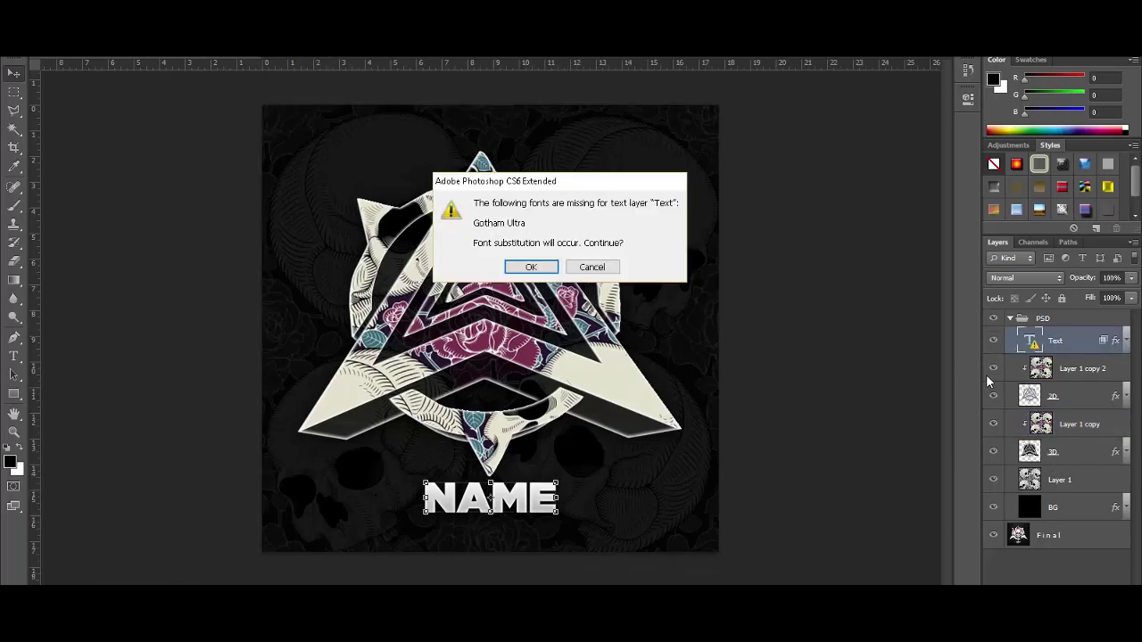
{"action": "left_click", "coordinate": [552, 270]}
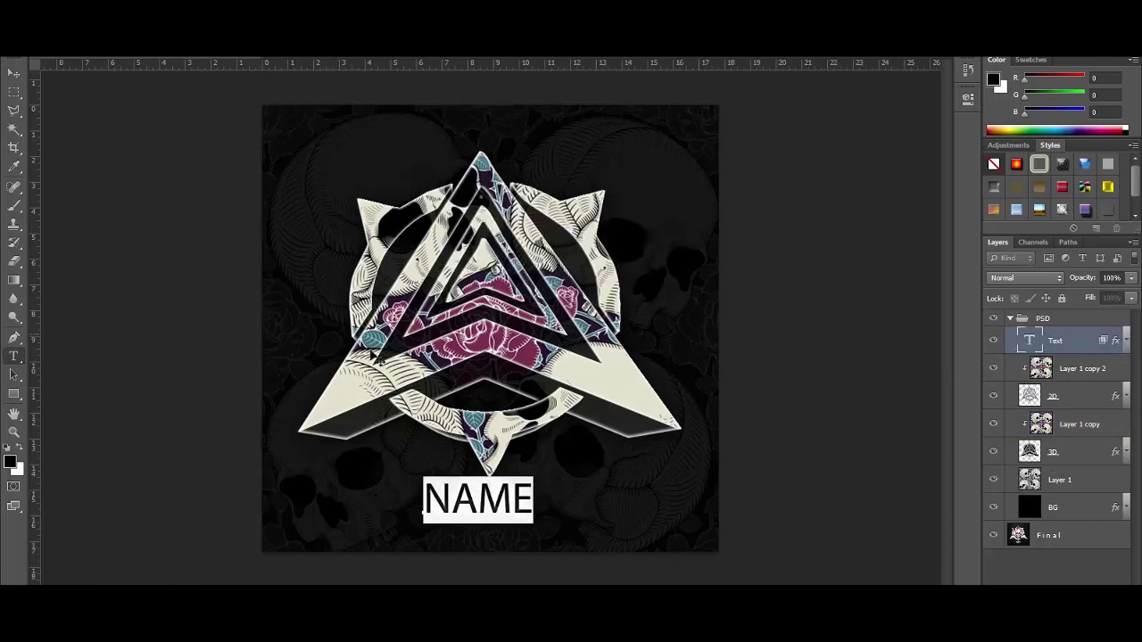
{"action": "type", "text": "GRIM"}
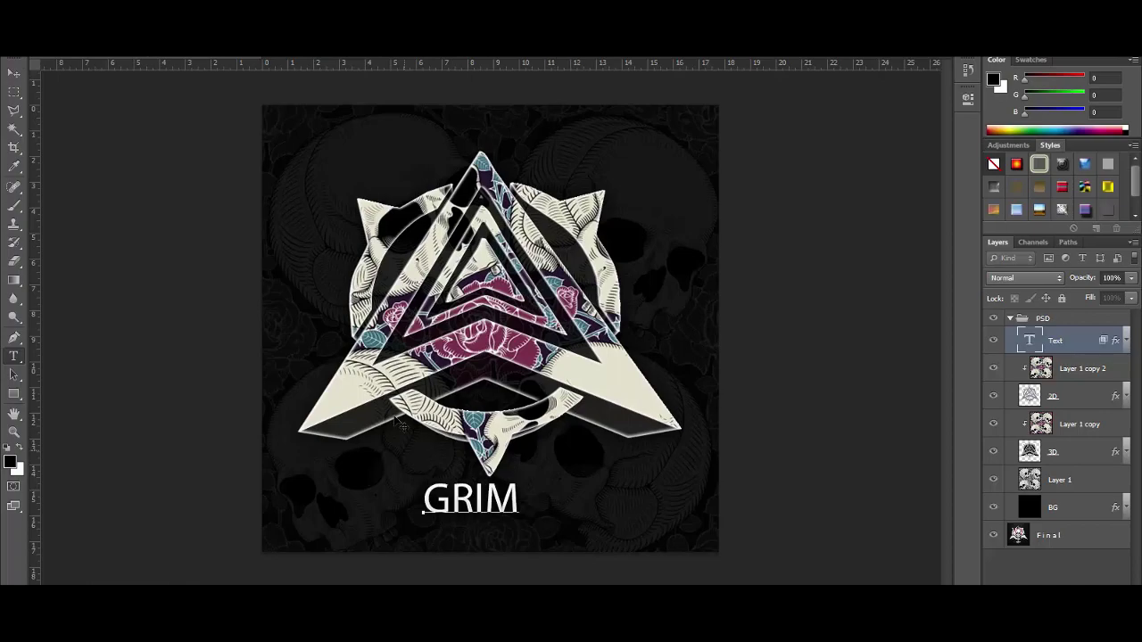
Step: Format the whole GRIM text in a rough brush-style font at size 50 and commit the edit
{"action": "key", "text": "ctrl+a"}
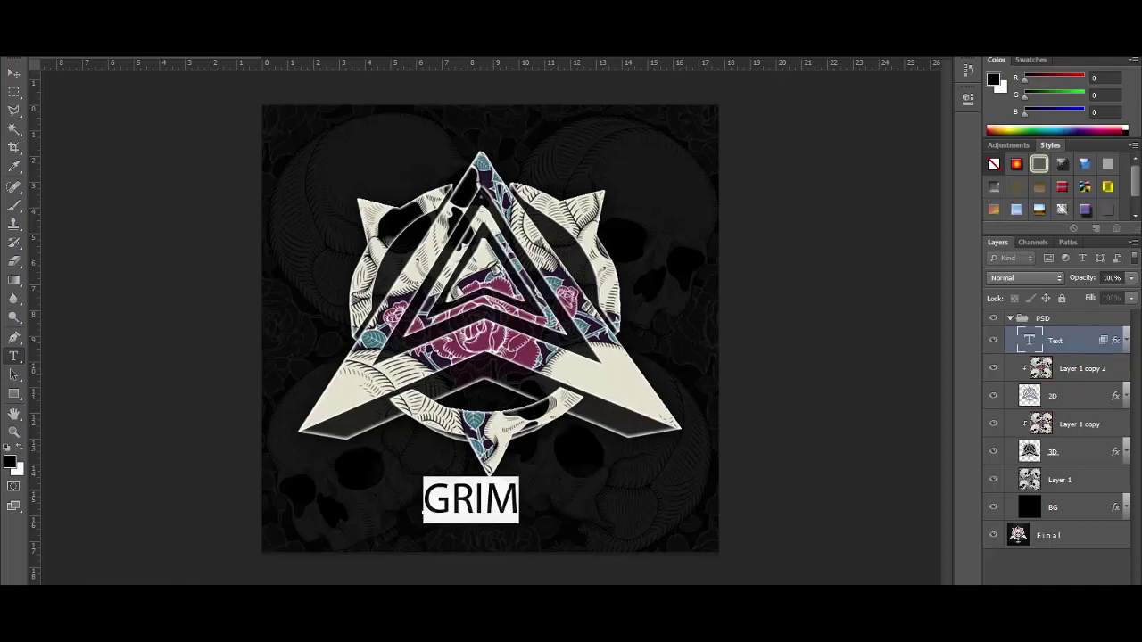
{"action": "left_click", "coordinate": [220, 89]}
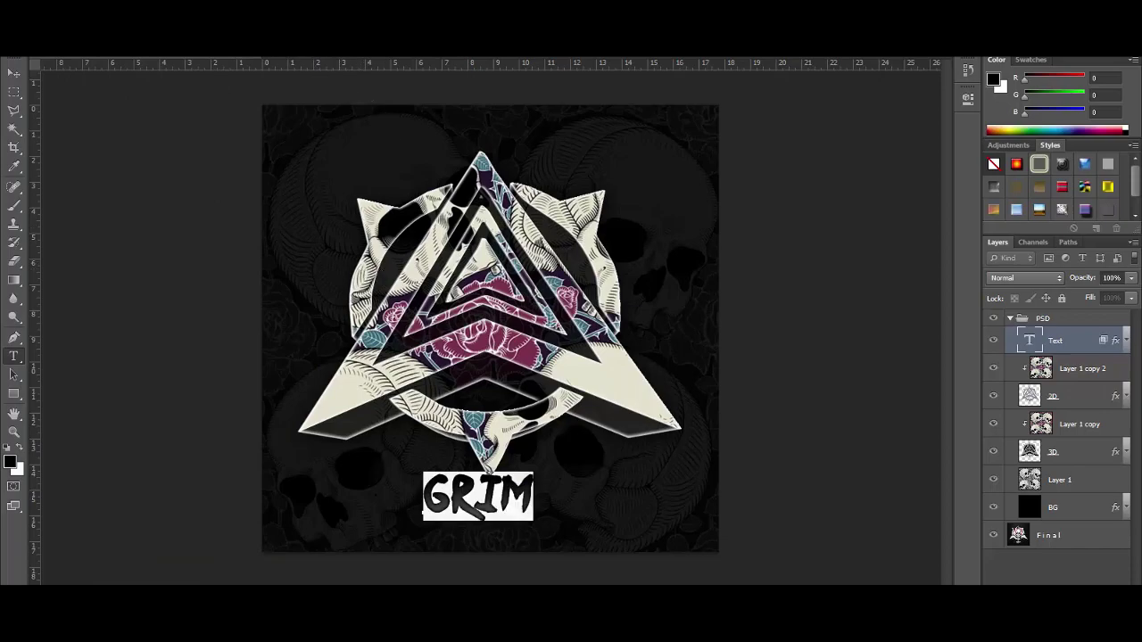
{"action": "type", "text": "50"}
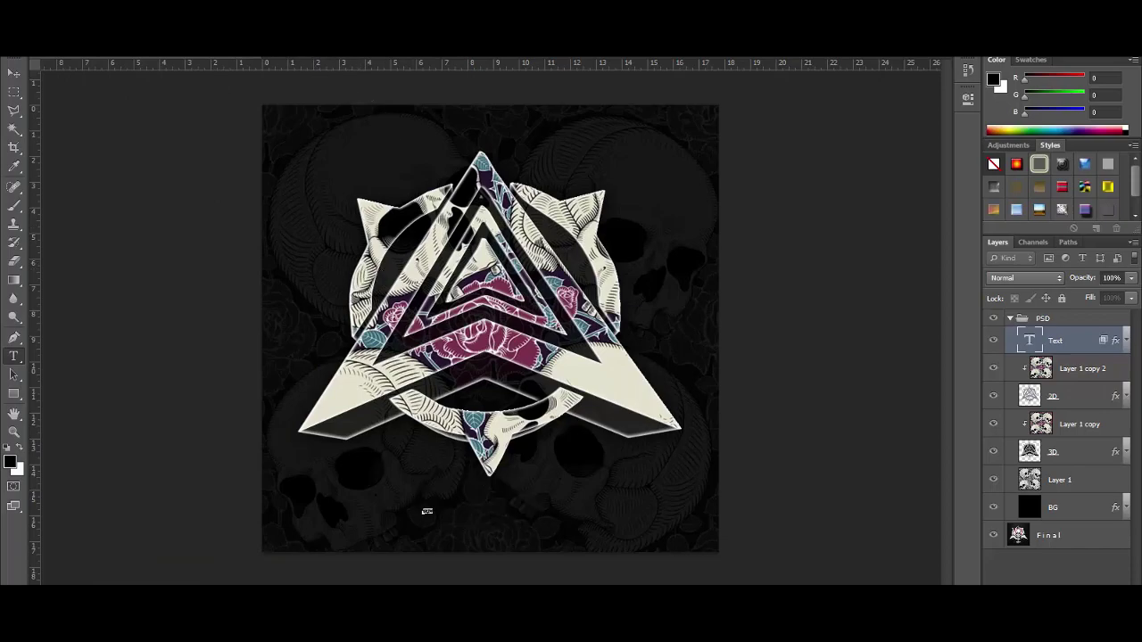
{"action": "key", "text": "ctrl+Return"}
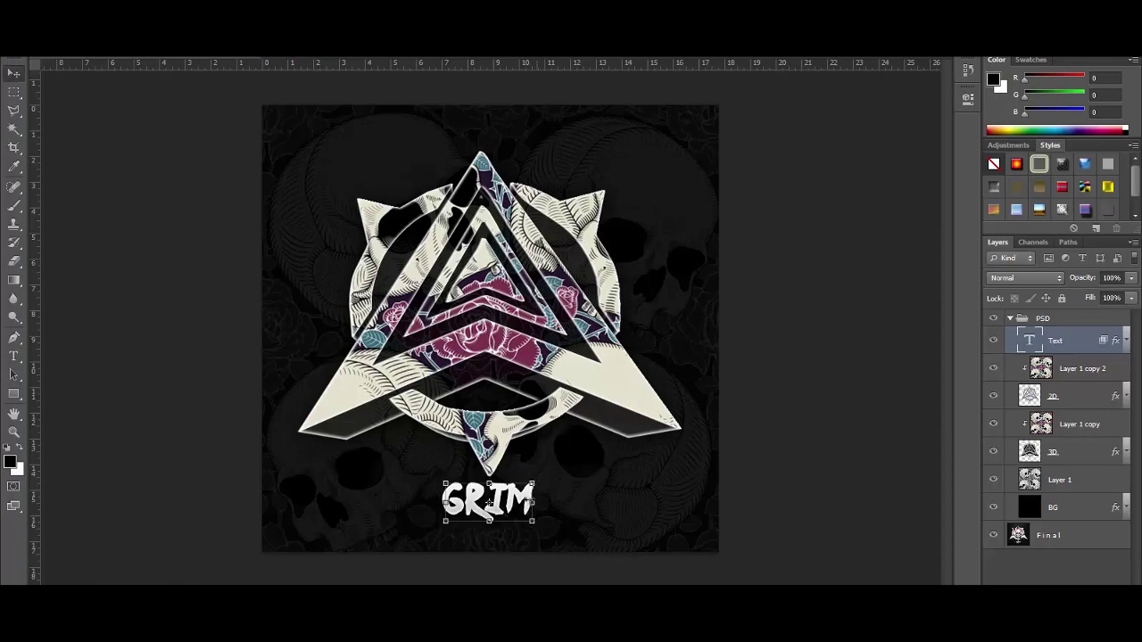
Step: Move the GRIM text aside and place a single vertical guide through the emblem's upper tip
{"action": "left_click_drag", "start_coordinate": [528, 514], "coordinate": [459, 513]}
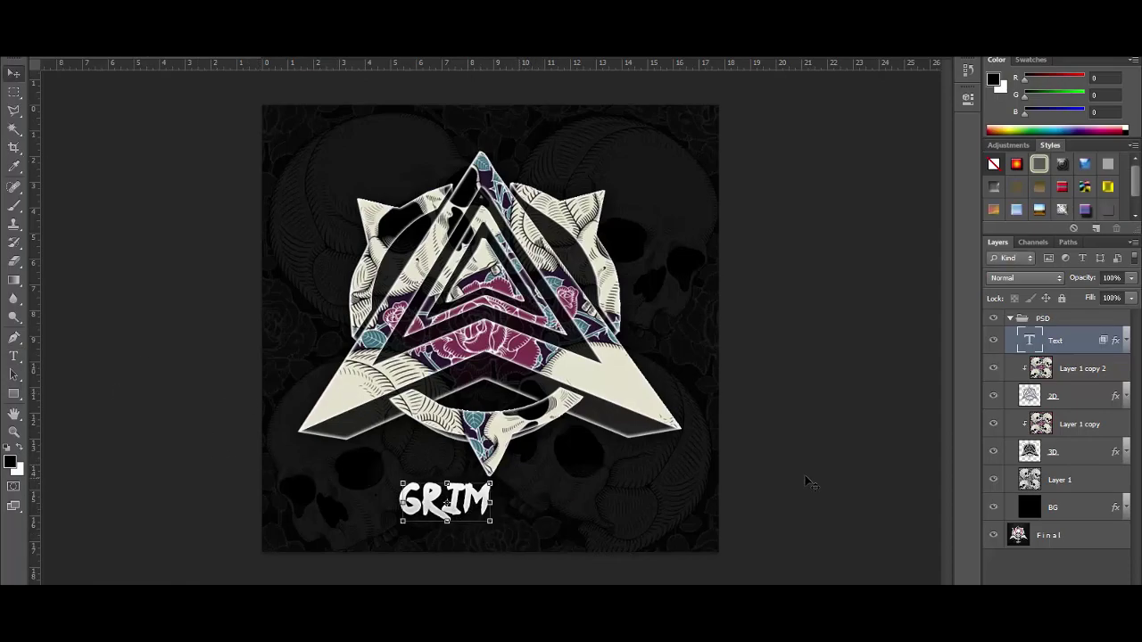
{"action": "key", "text": "ctrl+r"}
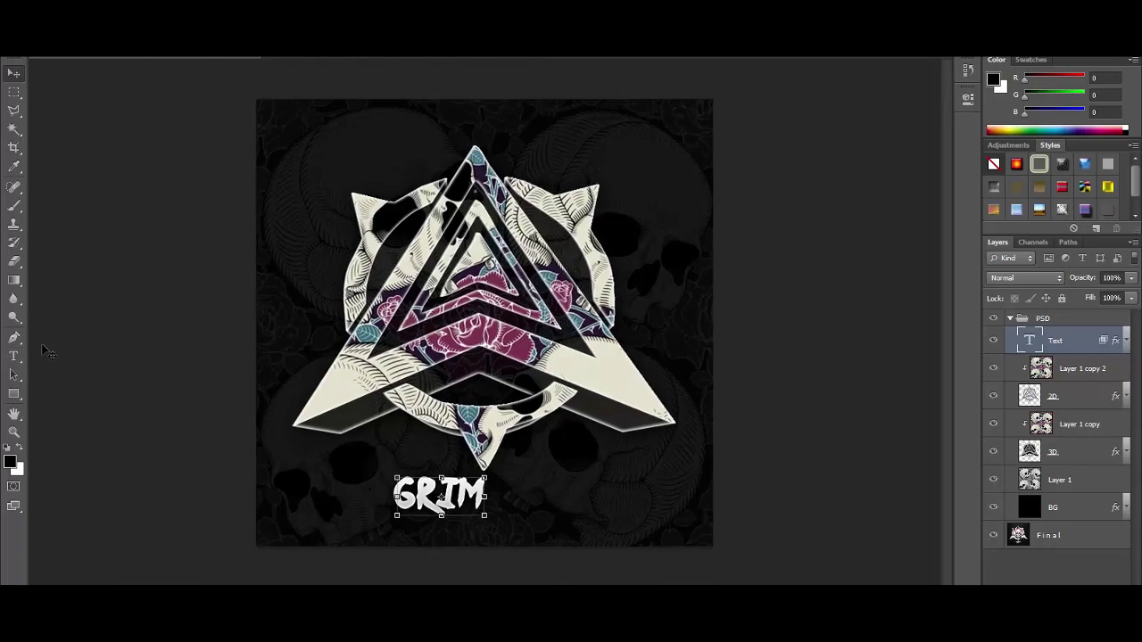
{"action": "key", "text": "ctrl+r"}
{"action": "left_click_drag", "start_coordinate": [35, 360], "coordinate": [482, 446]}
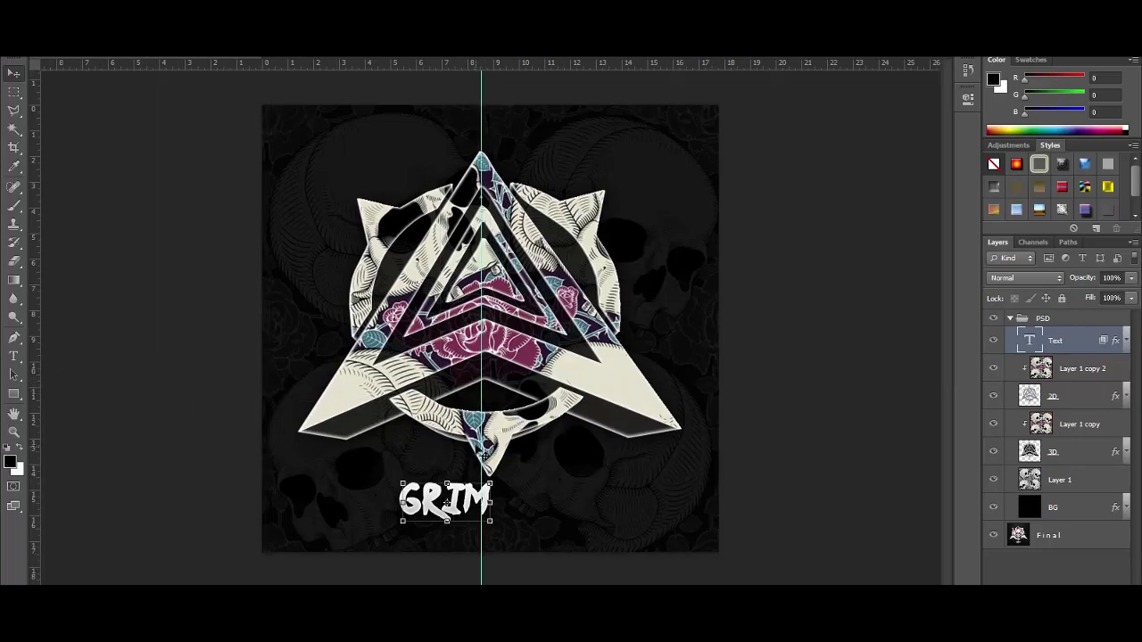
{"action": "left_click_drag", "start_coordinate": [445, 77], "coordinate": [437, 330]}
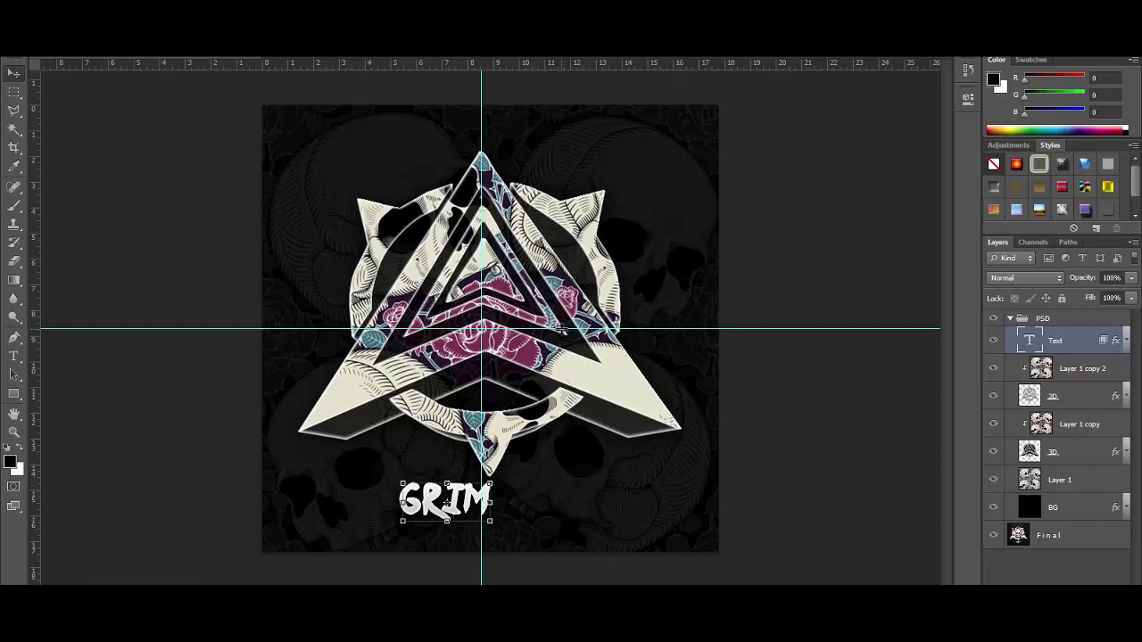
{"action": "key", "text": "ctrl+z"}
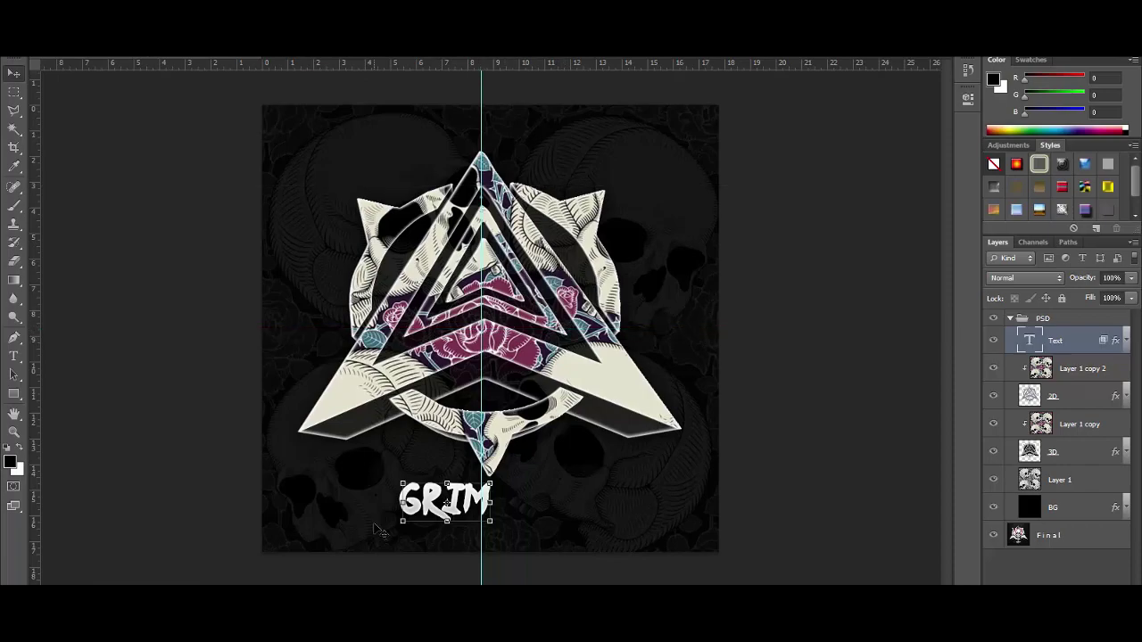
Step: Centre the GRIM text beneath the emblem on the vertical guide and remove the guide
{"action": "left_click_drag", "start_coordinate": [464, 509], "coordinate": [507, 522]}
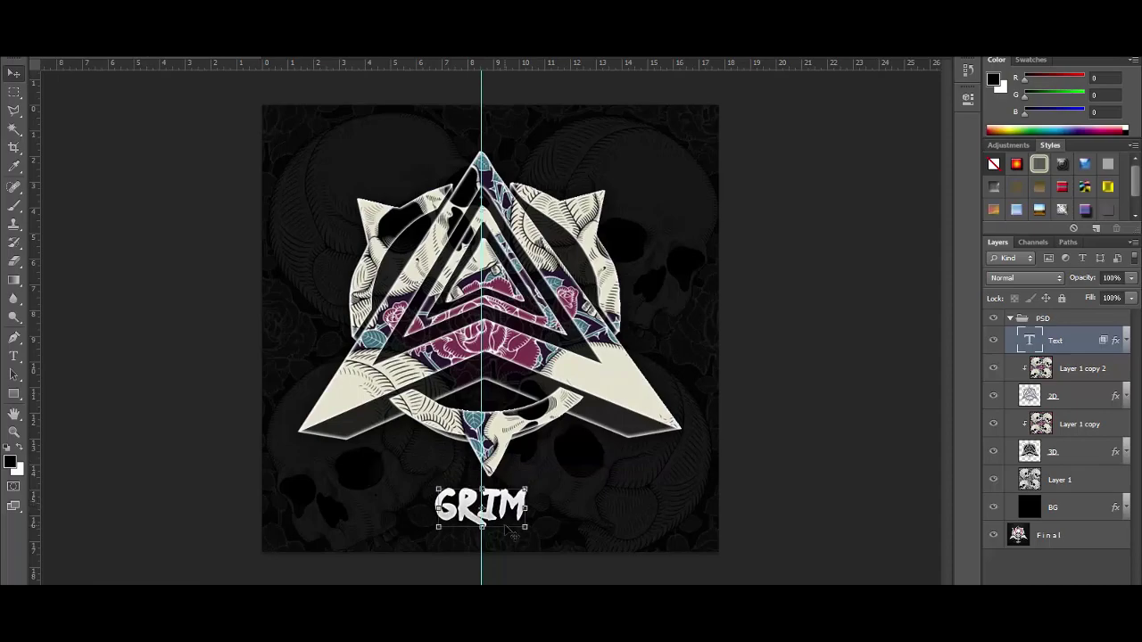
{"action": "left_click", "coordinate": [1040, 569]}
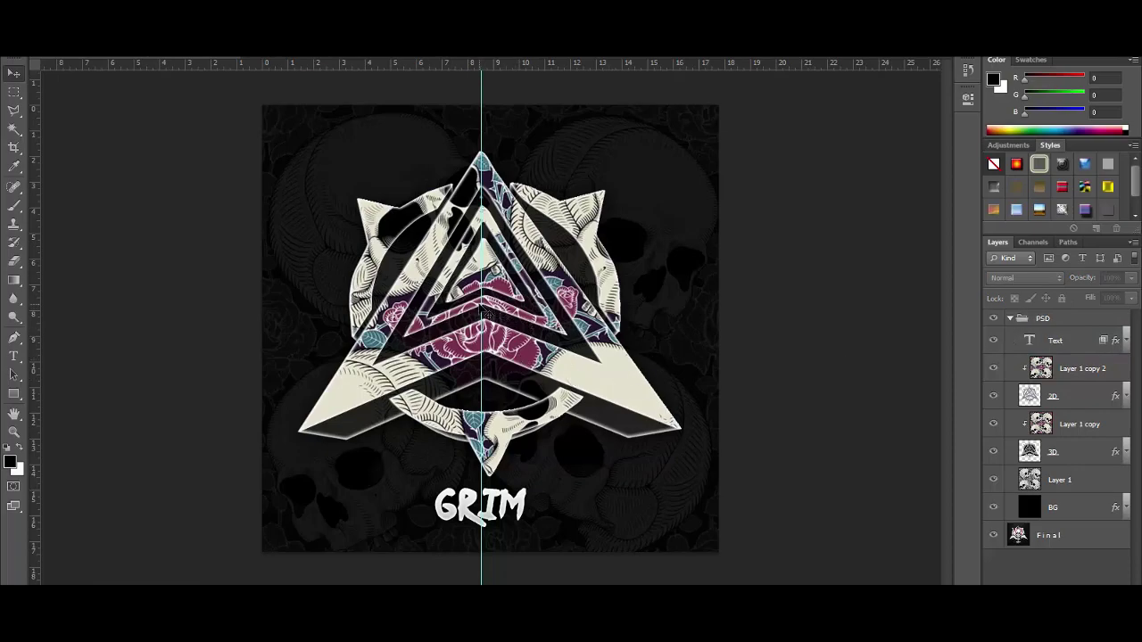
{"action": "left_click_drag", "start_coordinate": [481, 305], "coordinate": [34, 248]}
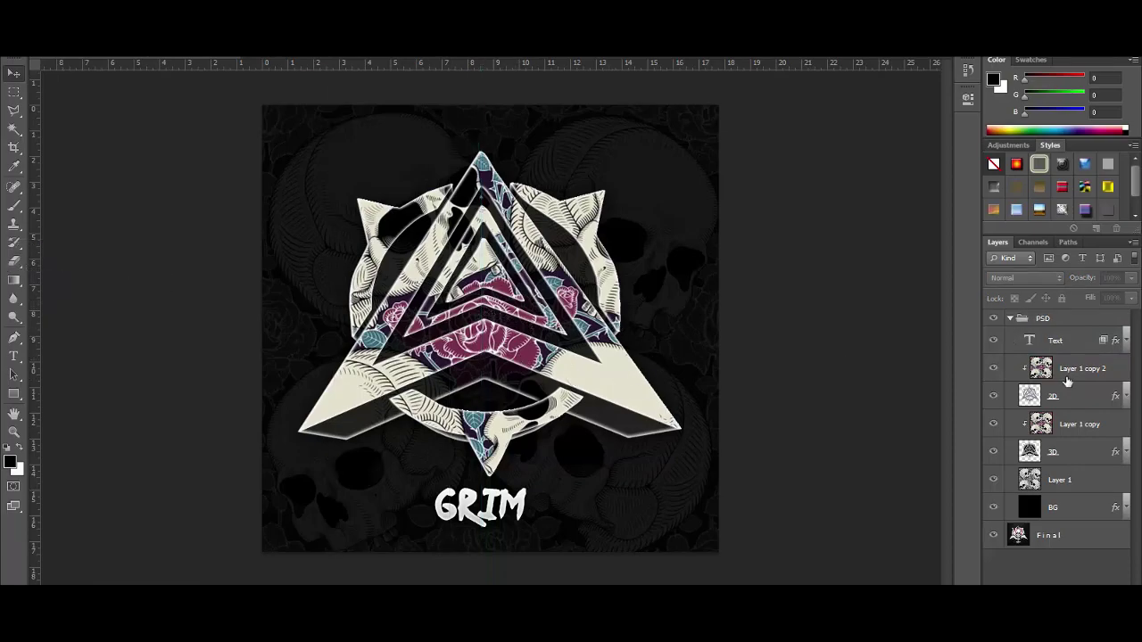
Step: Duplicate the Text layer and place the copy directly beneath the original
{"action": "left_click", "coordinate": [1057, 343]}
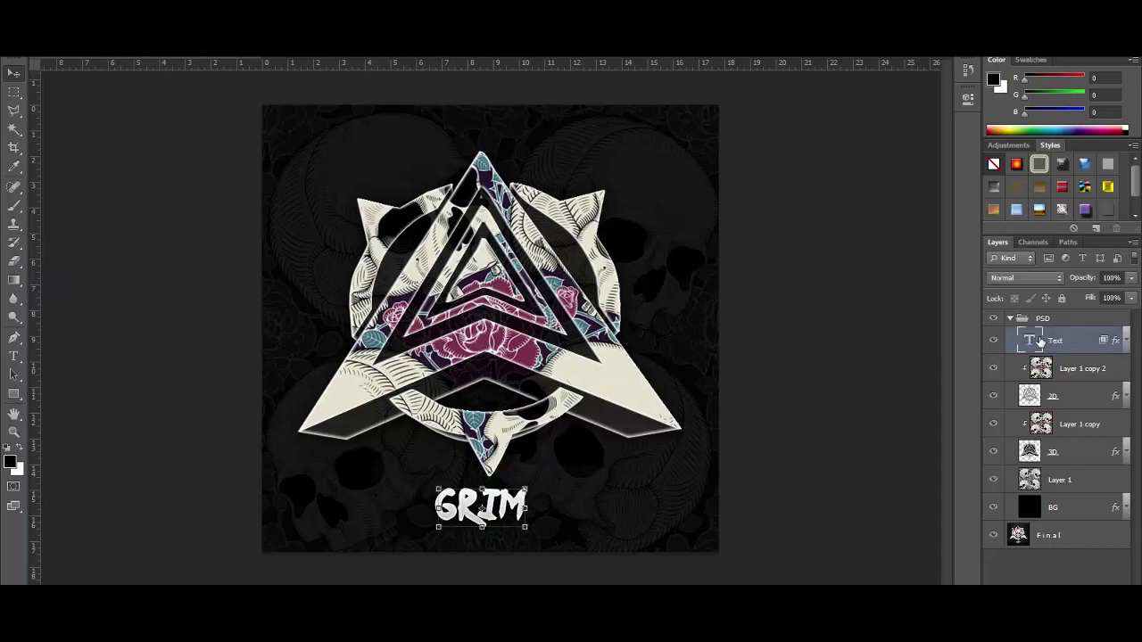
{"action": "key", "text": "ctrl+j"}
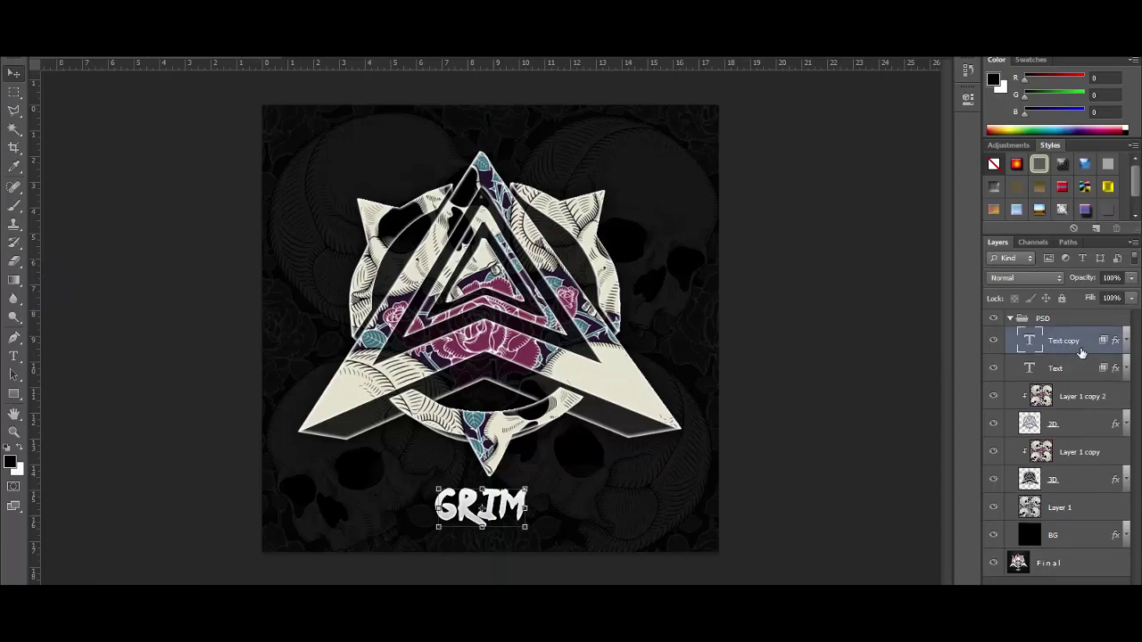
{"action": "left_click_drag", "start_coordinate": [1064, 345], "coordinate": [1056, 371]}
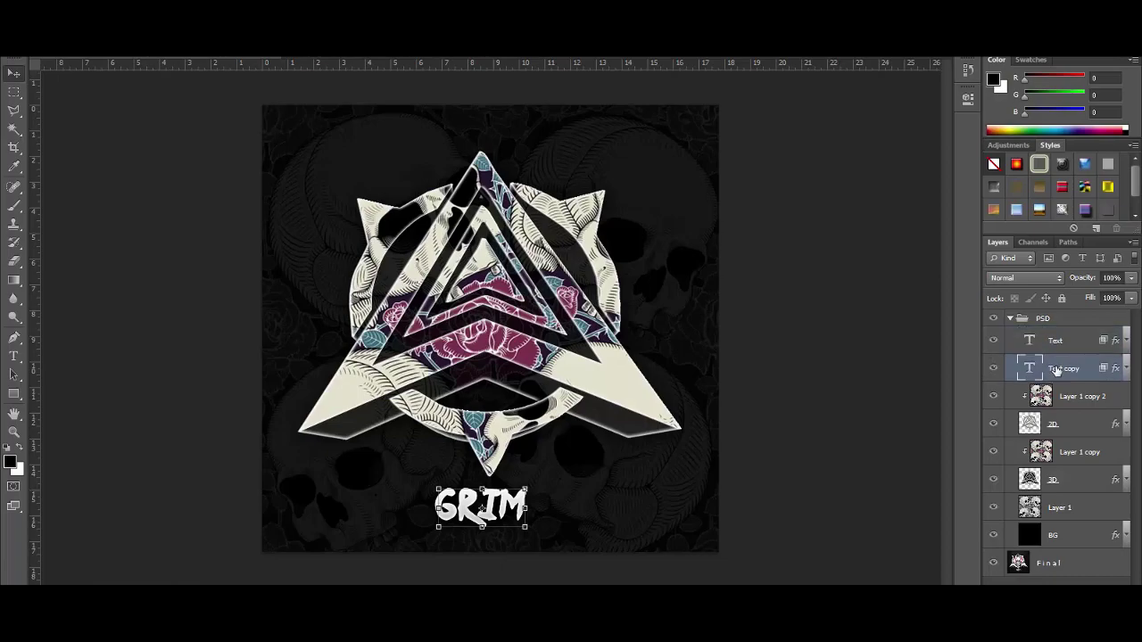
Step: Rasterize the type of the duplicated text layer and rename it Motion
{"action": "right_click", "coordinate": [1061, 374]}
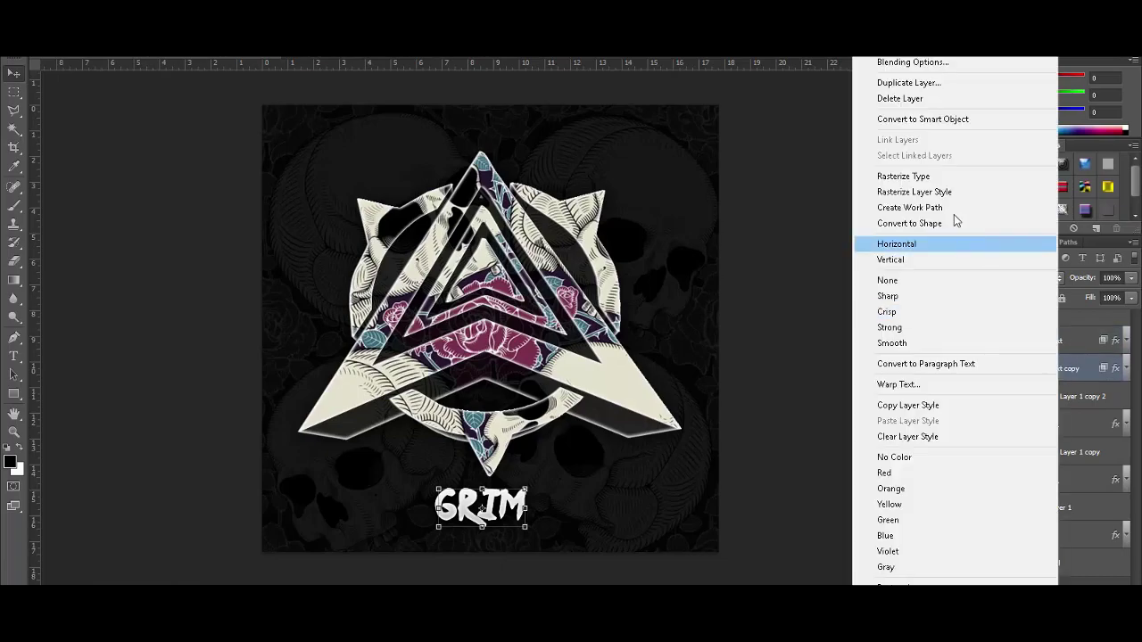
{"action": "left_click", "coordinate": [905, 183]}
{"action": "double_click", "coordinate": [1063, 368]}
{"action": "type", "text": "Motion"}
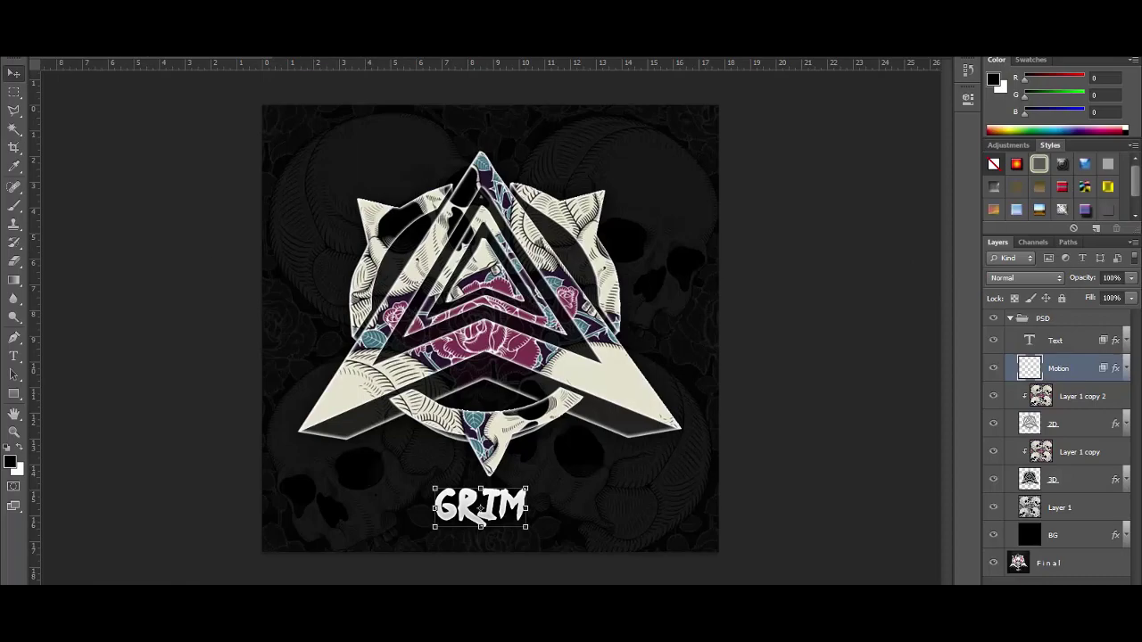
Step: Apply a Motion Blur to the Motion layer with an angle of 0° and a distance of 201 pixels
{"action": "left_click", "coordinate": [234, 50]}
{"action": "mouse_move", "coordinate": [239, 99]}
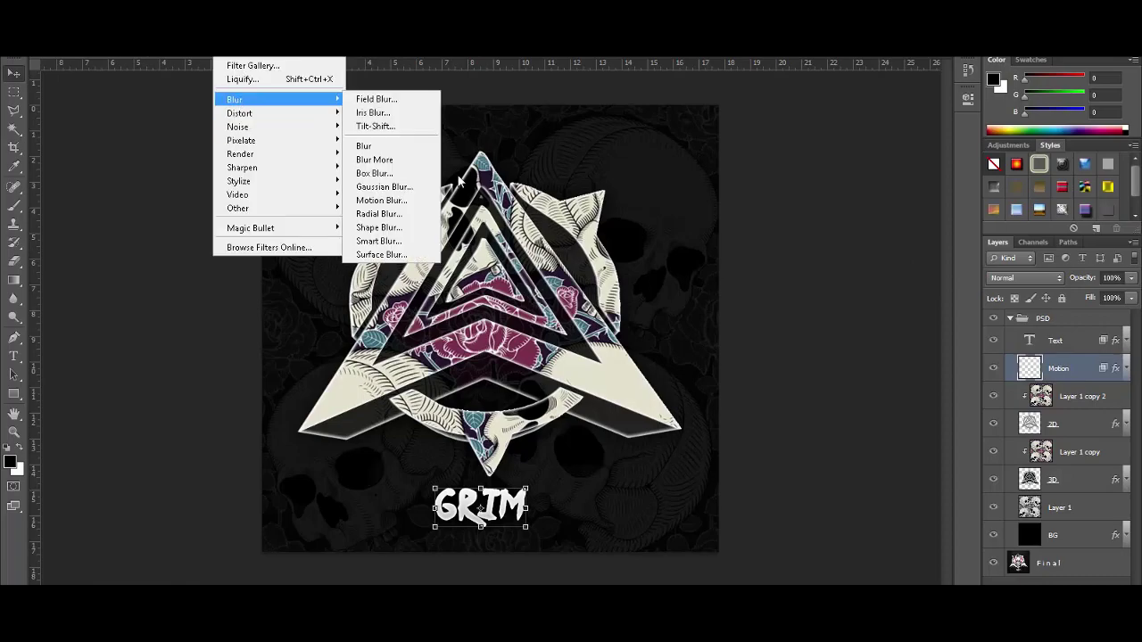
{"action": "left_click", "coordinate": [398, 201]}
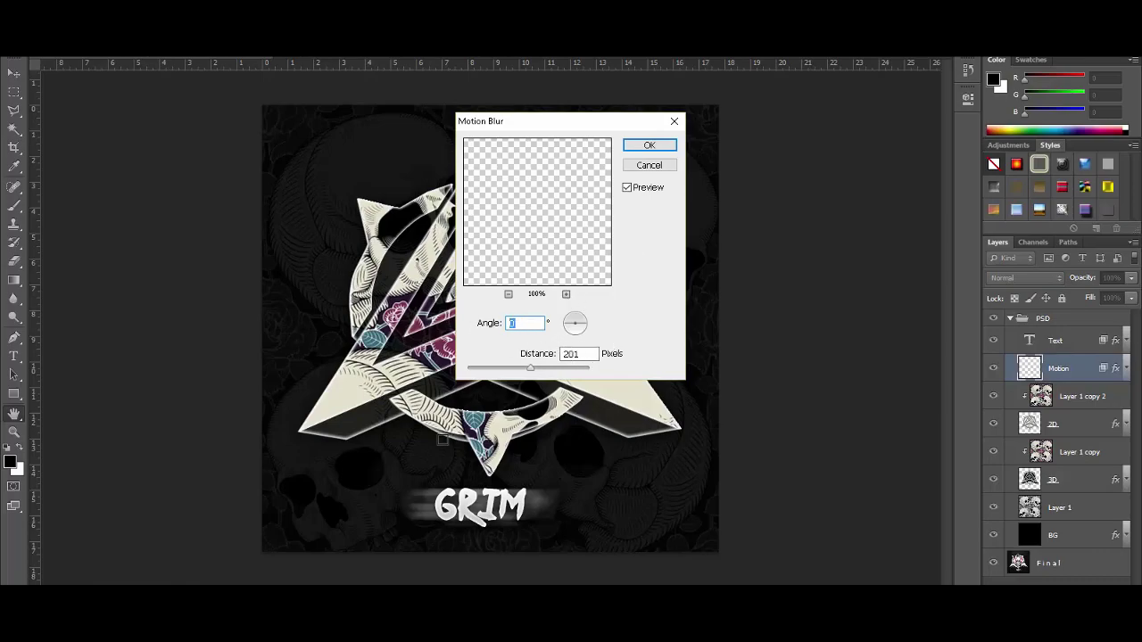
{"action": "left_click", "coordinate": [650, 148]}
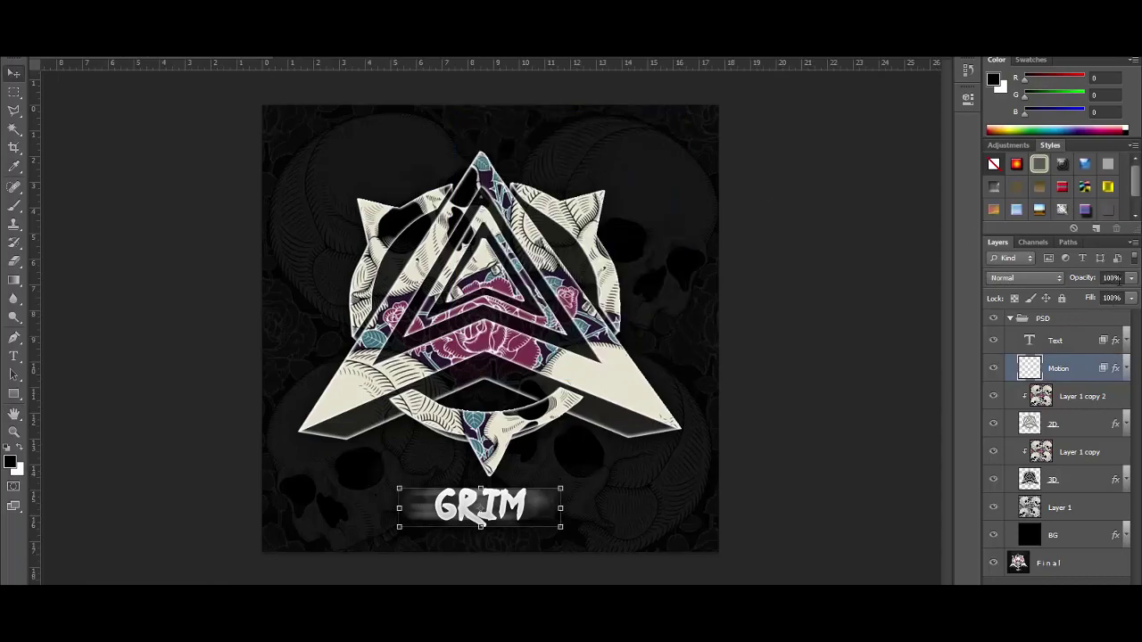
Step: Reduce the Motion layer's opacity to 43% and deselect all layers
{"action": "left_click", "coordinate": [1112, 278]}
{"action": "type", "text": "50"}
{"action": "key", "text": "Return"}
{"action": "left_click", "coordinate": [1130, 278]}
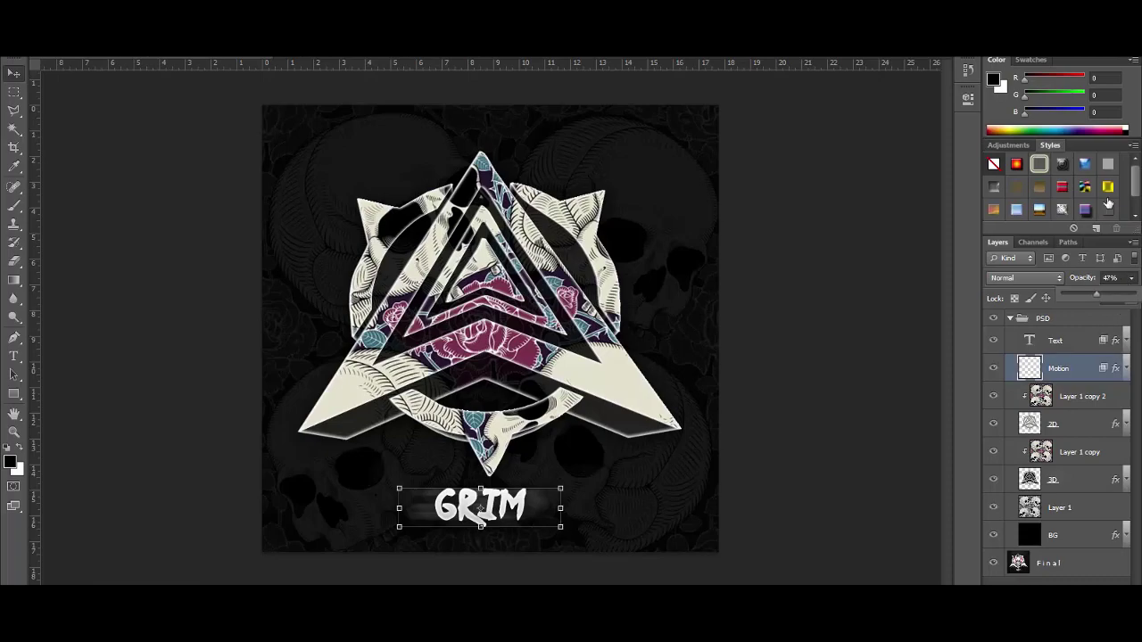
{"action": "left_click", "coordinate": [1108, 204]}
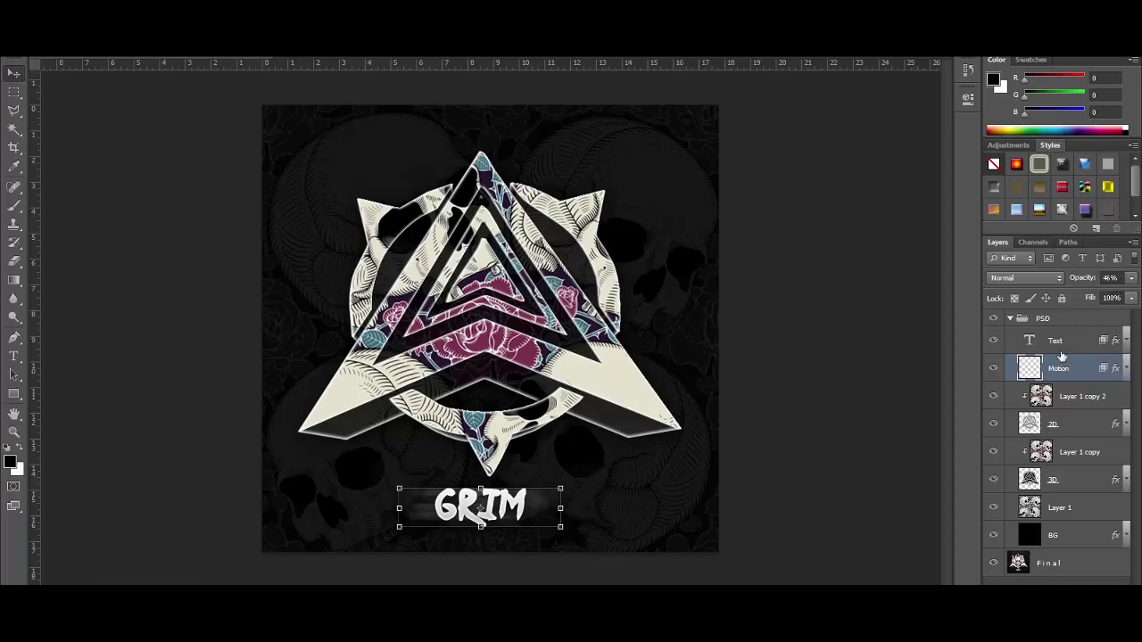
{"action": "left_click", "coordinate": [1049, 571]}
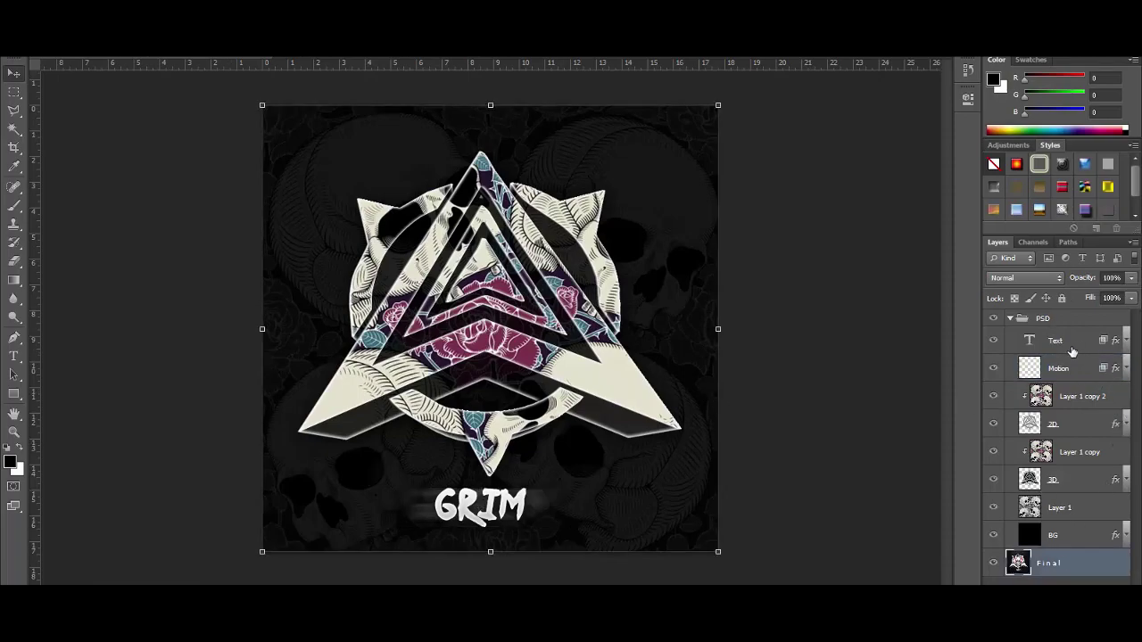
{"action": "left_click", "coordinate": [1072, 347]}
{"action": "key", "text": "alt+bracketleft"}
{"action": "left_click", "coordinate": [1131, 277]}
{"action": "left_click", "coordinate": [1129, 280]}
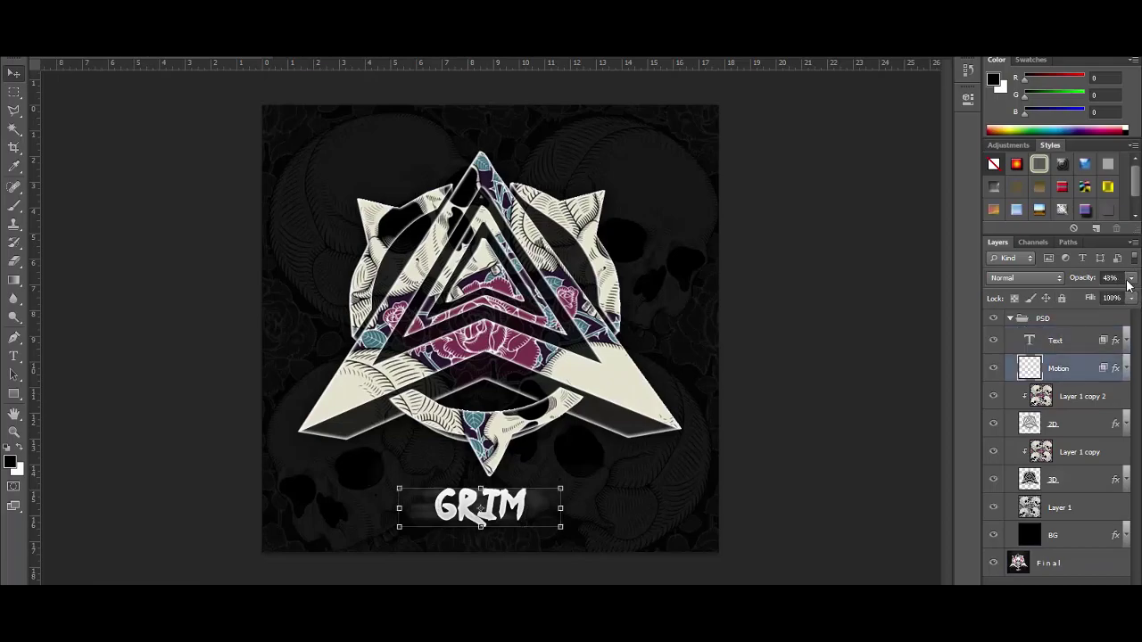
{"action": "left_click", "coordinate": [1066, 580]}
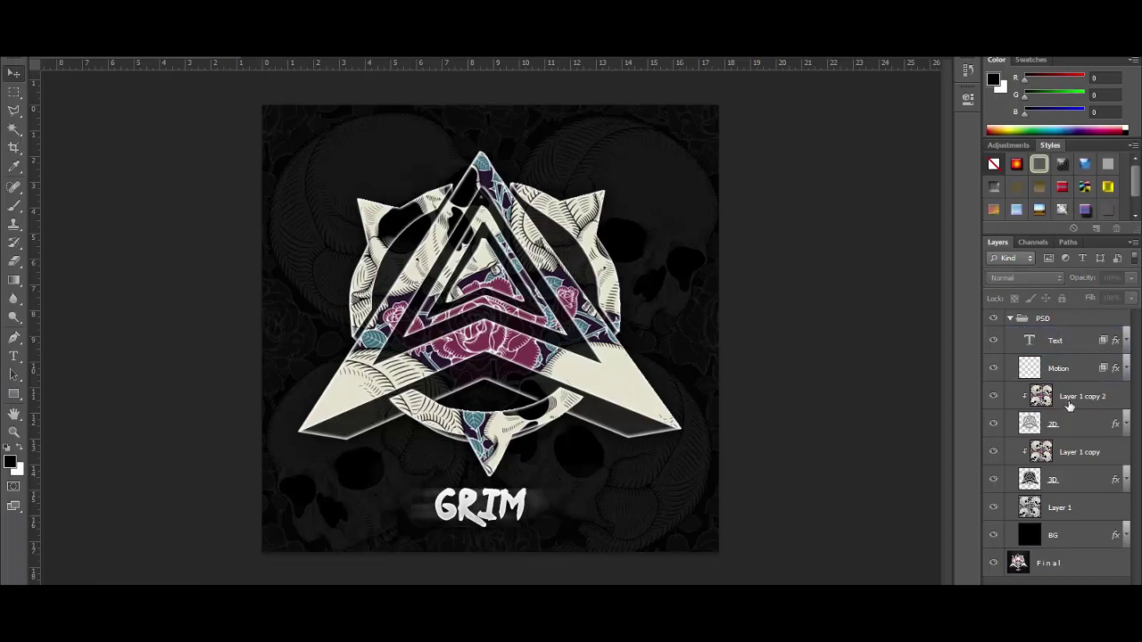
Step: Convert Layer 1 copy 2 to black and white, compare it with the finished design, and deselect all layers
{"action": "left_click", "coordinate": [1069, 406]}
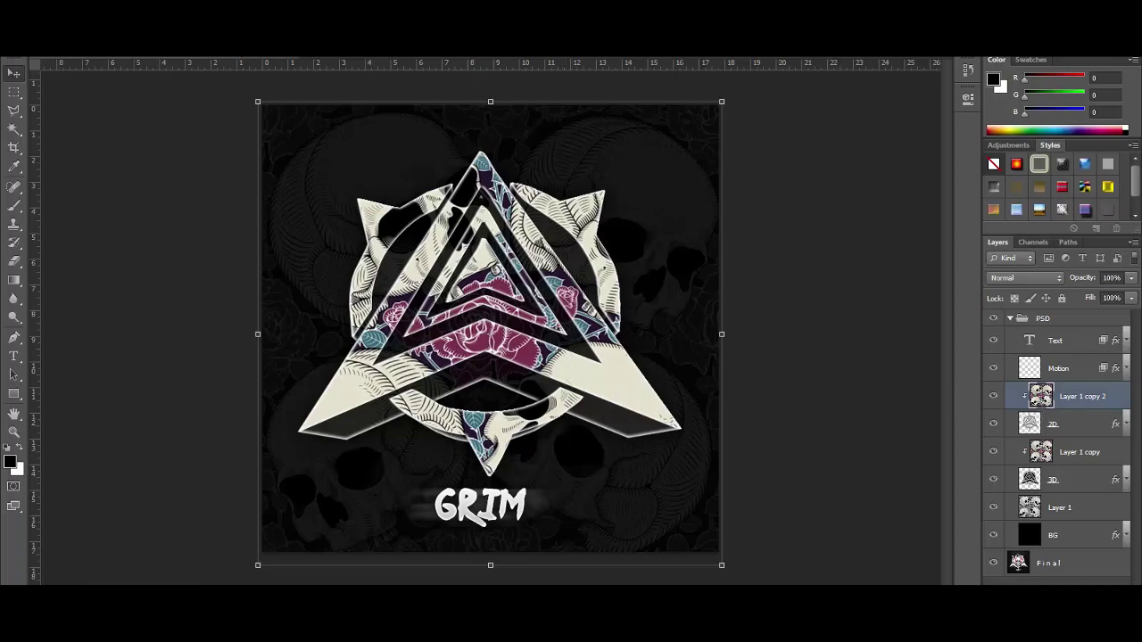
{"action": "left_click", "coordinate": [121, 52]}
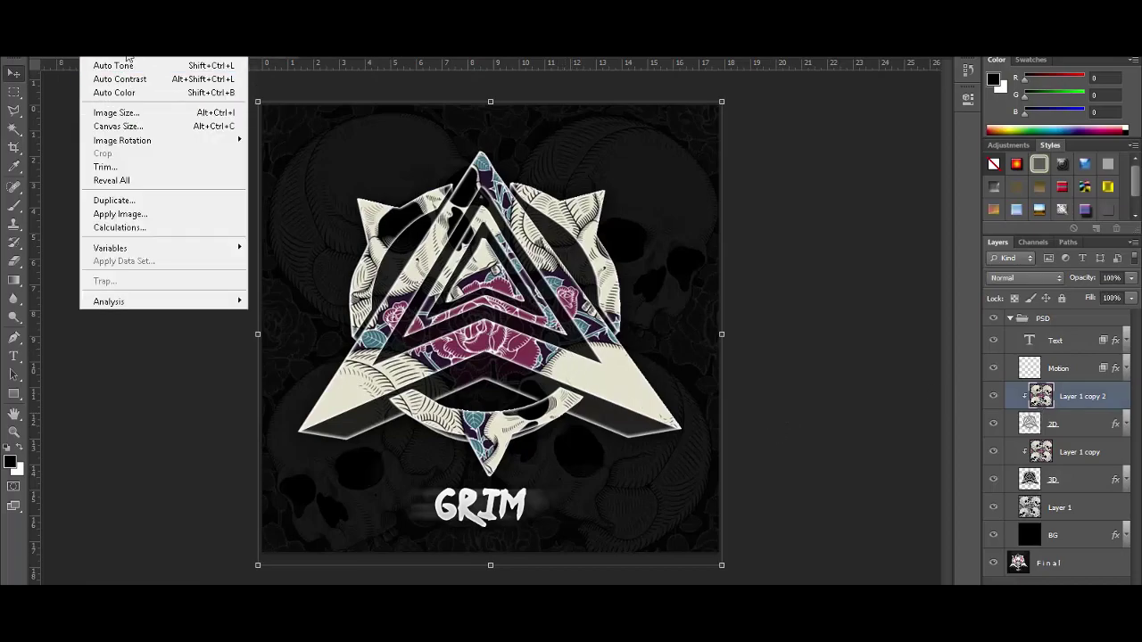
{"action": "mouse_move", "coordinate": [127, 57]}
{"action": "left_click", "coordinate": [309, 147]}
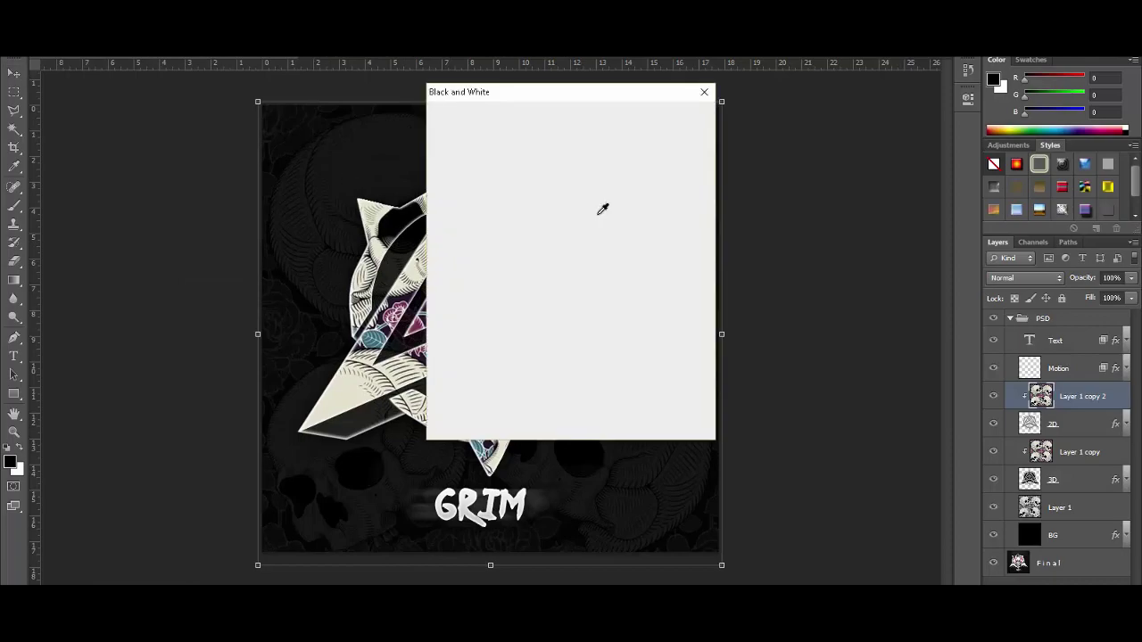
{"action": "left_click", "coordinate": [675, 116]}
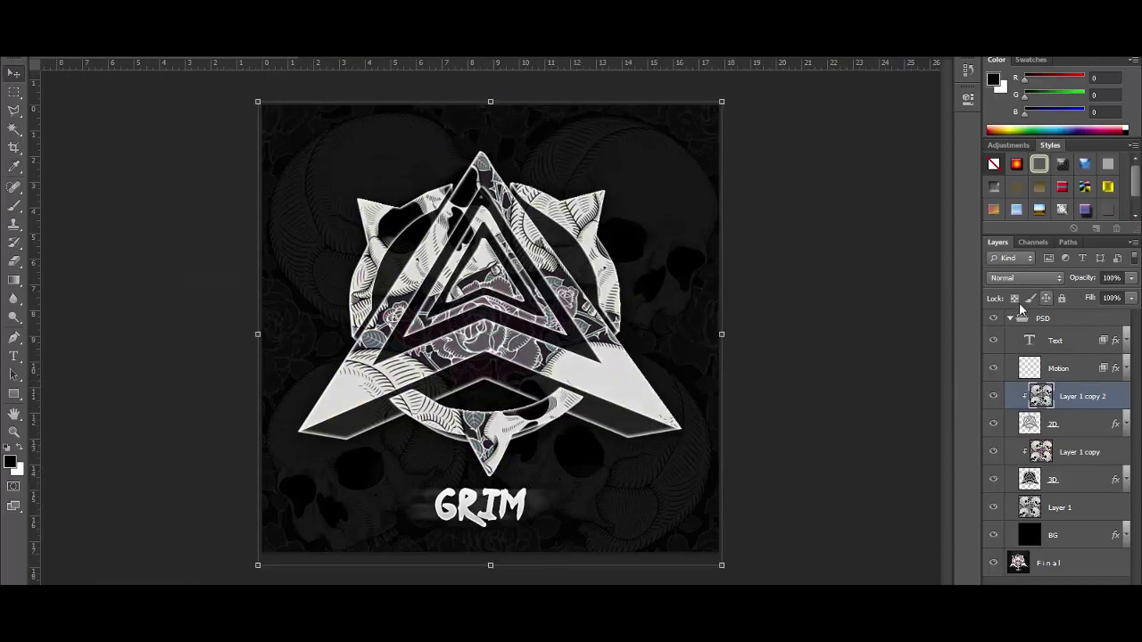
{"action": "left_click", "coordinate": [994, 319]}
{"action": "left_click", "coordinate": [994, 318]}
{"action": "left_click", "coordinate": [1030, 583]}
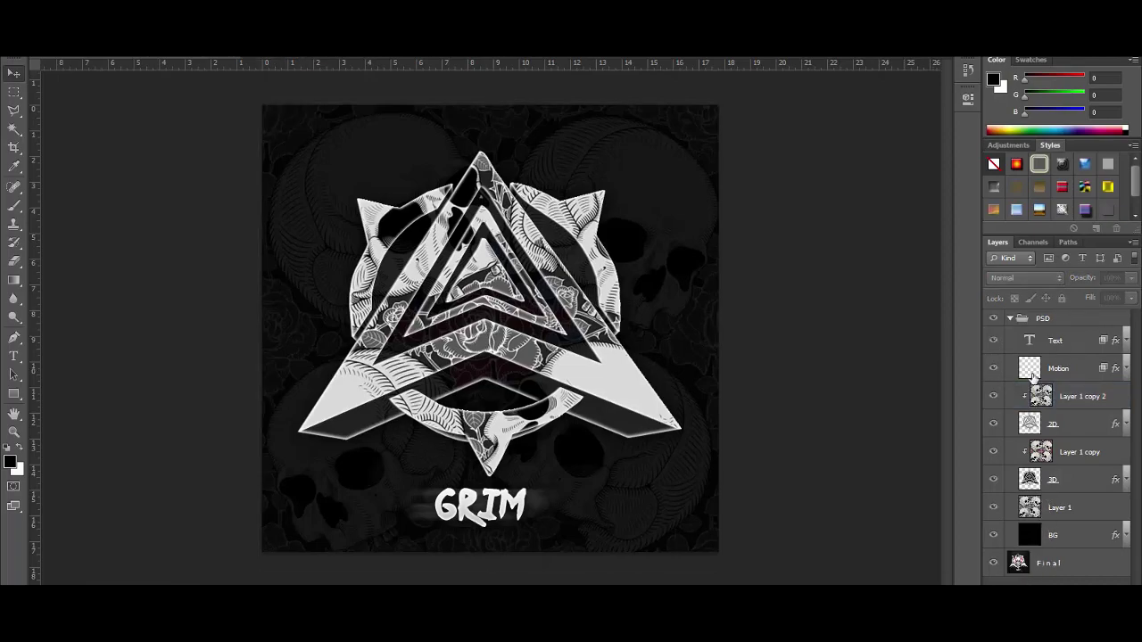
Step: Convert the Layer 1 copy texture clipped to the 3D layer to black and white
{"action": "left_click", "coordinate": [1070, 459]}
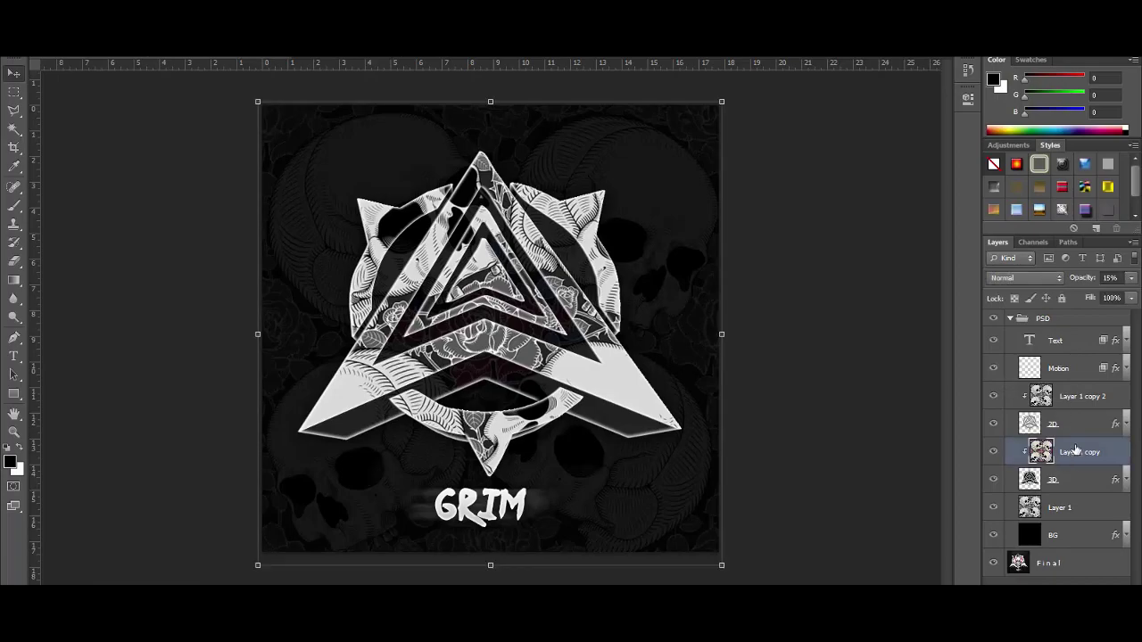
{"action": "left_click", "coordinate": [94, 45]}
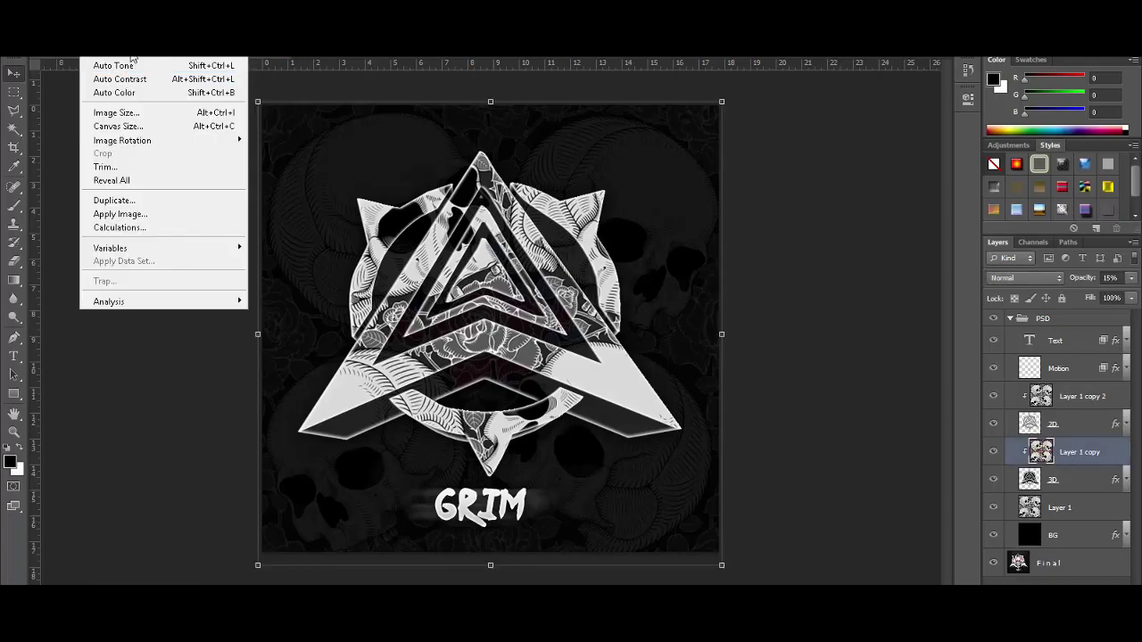
{"action": "mouse_move", "coordinate": [125, 46]}
{"action": "left_click", "coordinate": [326, 155]}
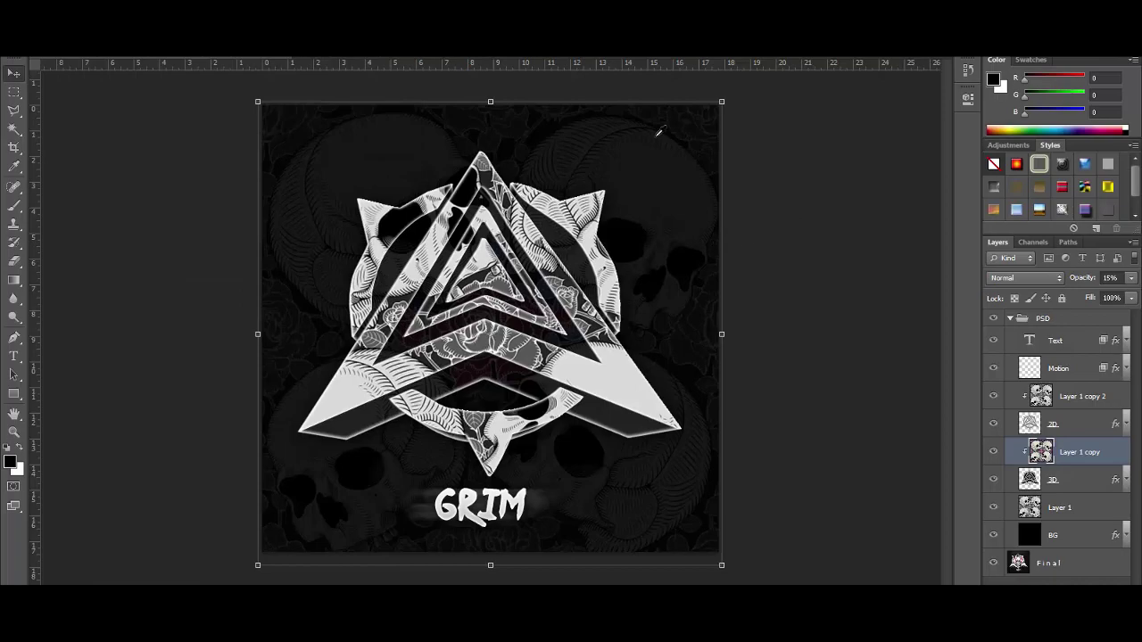
{"action": "left_click", "coordinate": [676, 134]}
{"action": "left_click", "coordinate": [1039, 573]}
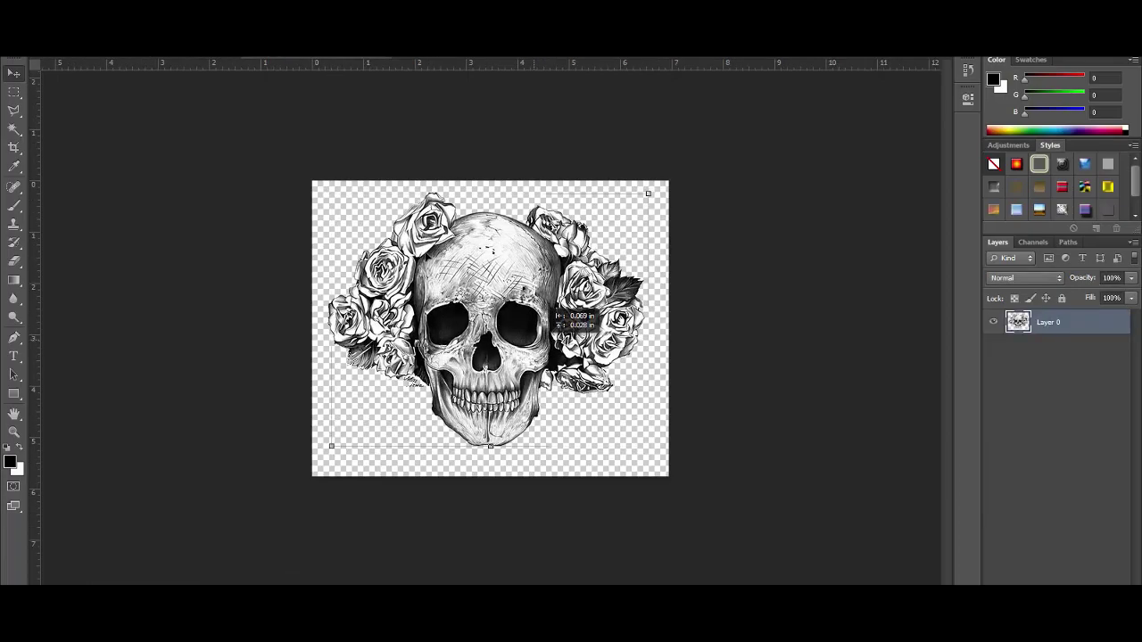
Step: Bring the skull-with-roses image into the avatar document and scale it to about 8.67 by 6.92 in
{"action": "left_click_drag", "start_coordinate": [107, 83], "coordinate": [493, 364]}
{"action": "left_click_drag", "start_coordinate": [526, 319], "coordinate": [558, 254]}
{"action": "key", "text": "ctrl+t"}
{"action": "left_click_drag", "start_coordinate": [569, 355], "coordinate": [632, 407]}
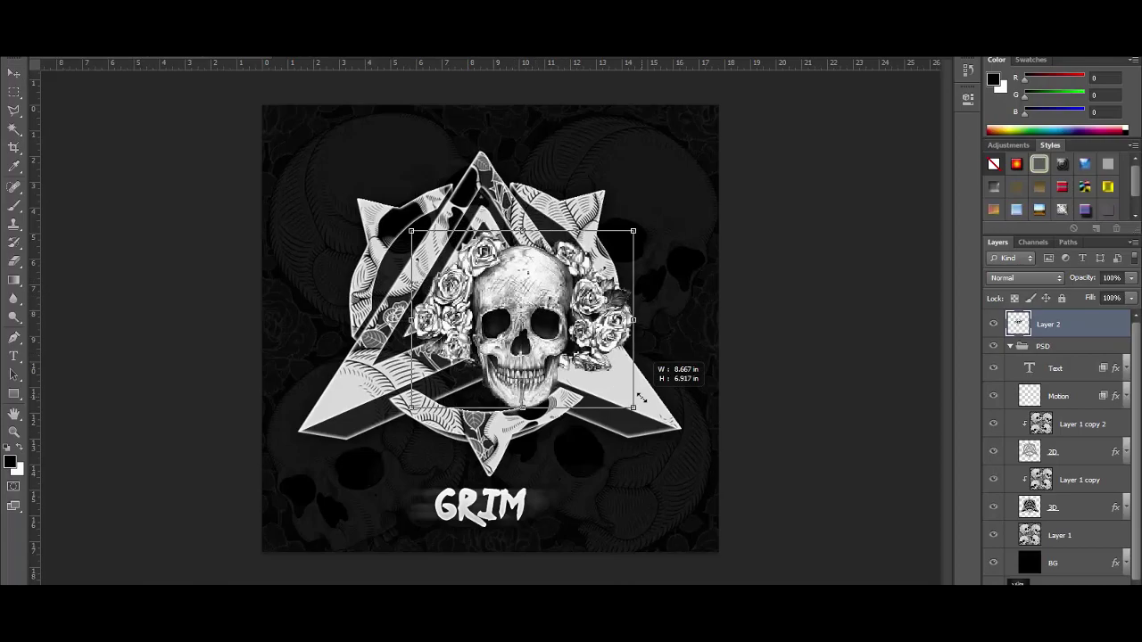
{"action": "left_click_drag", "start_coordinate": [598, 314], "coordinate": [653, 317]}
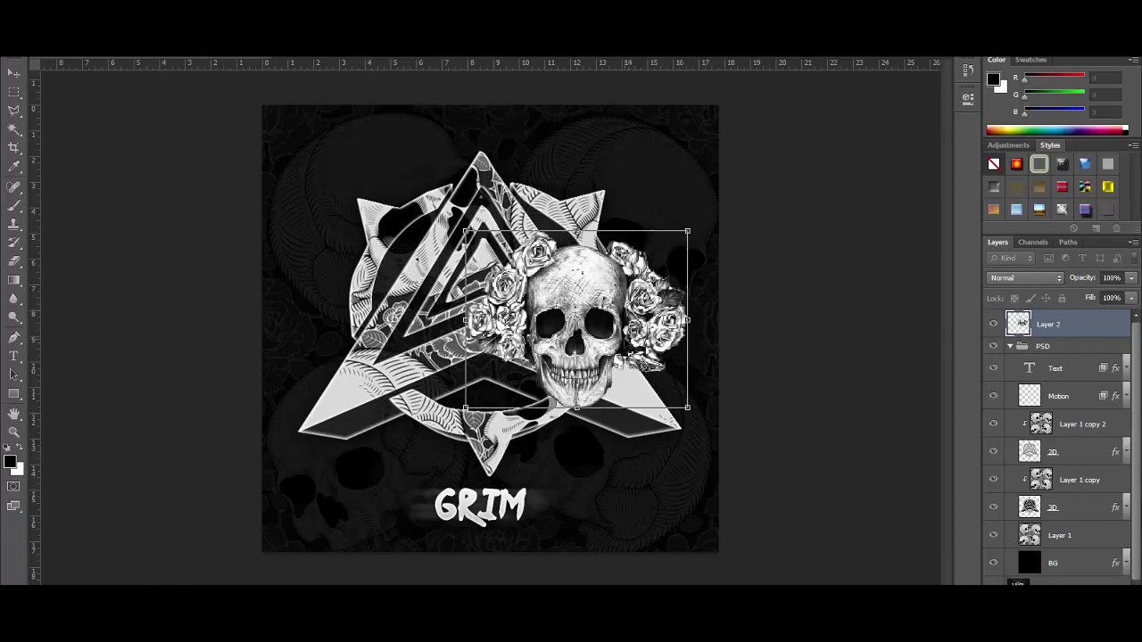
Step: Centre the skull on a new vertical guide through the logo's apex and move its layer into the PSD group above Text
{"action": "left_click_drag", "start_coordinate": [320, 337], "coordinate": [481, 321]}
{"action": "left_click_drag", "start_coordinate": [627, 366], "coordinate": [528, 358]}
{"action": "left_click", "coordinate": [996, 325]}
{"action": "left_click", "coordinate": [996, 326]}
{"action": "left_click_drag", "start_coordinate": [1050, 355], "coordinate": [1021, 358]}
Step: Compare the skull with the finished design and enlarge it slightly so its size matches
{"action": "left_click", "coordinate": [994, 319]}
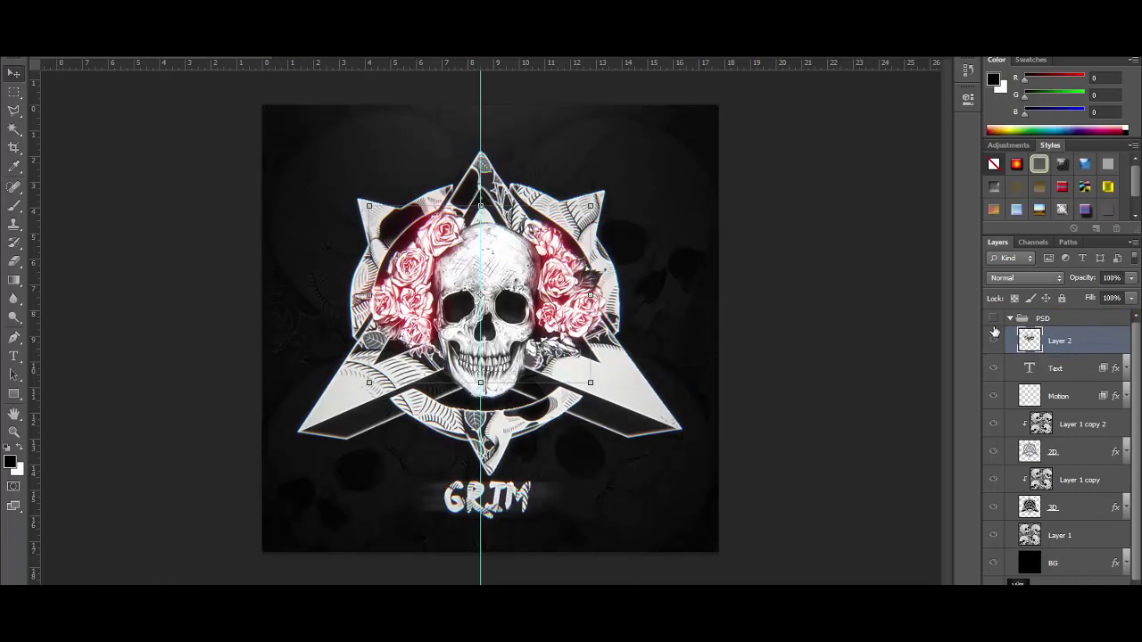
{"action": "left_click", "coordinate": [994, 321]}
{"action": "left_click", "coordinate": [993, 320]}
{"action": "left_click", "coordinate": [993, 320]}
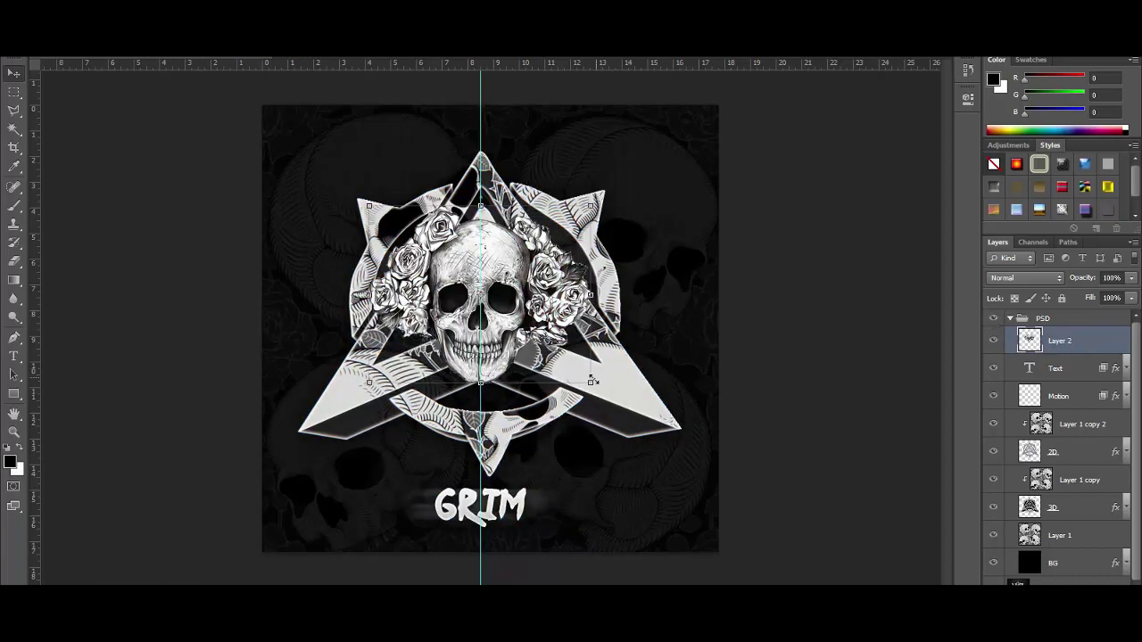
{"action": "left_click_drag", "start_coordinate": [592, 380], "coordinate": [568, 366]}
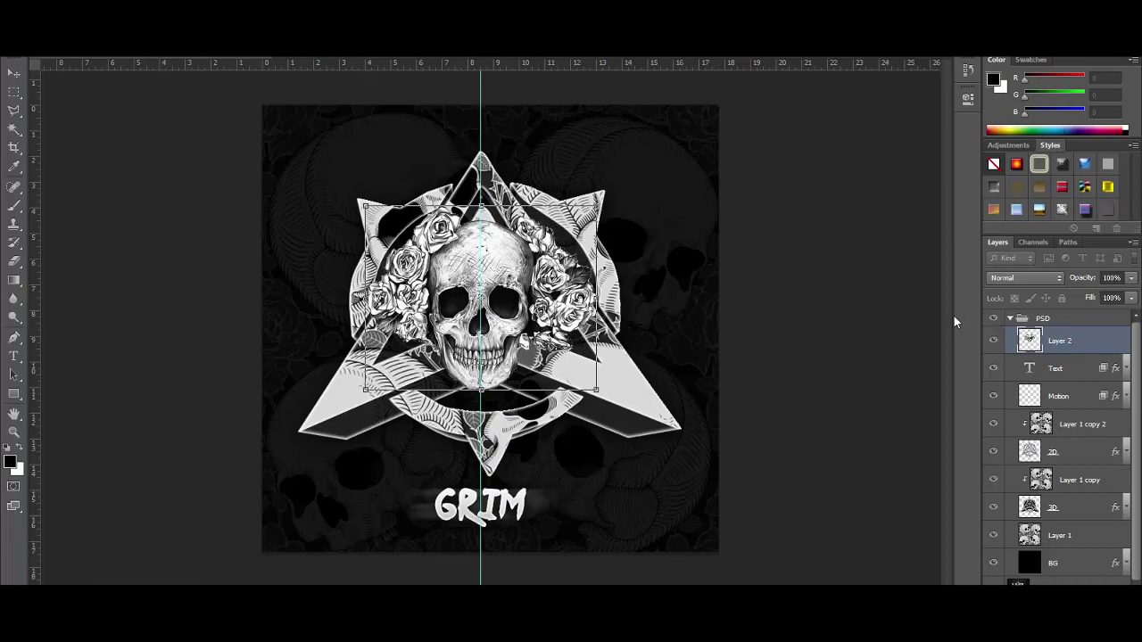
{"action": "key", "text": "Return"}
{"action": "left_click", "coordinate": [993, 318]}
{"action": "left_click", "coordinate": [994, 318]}
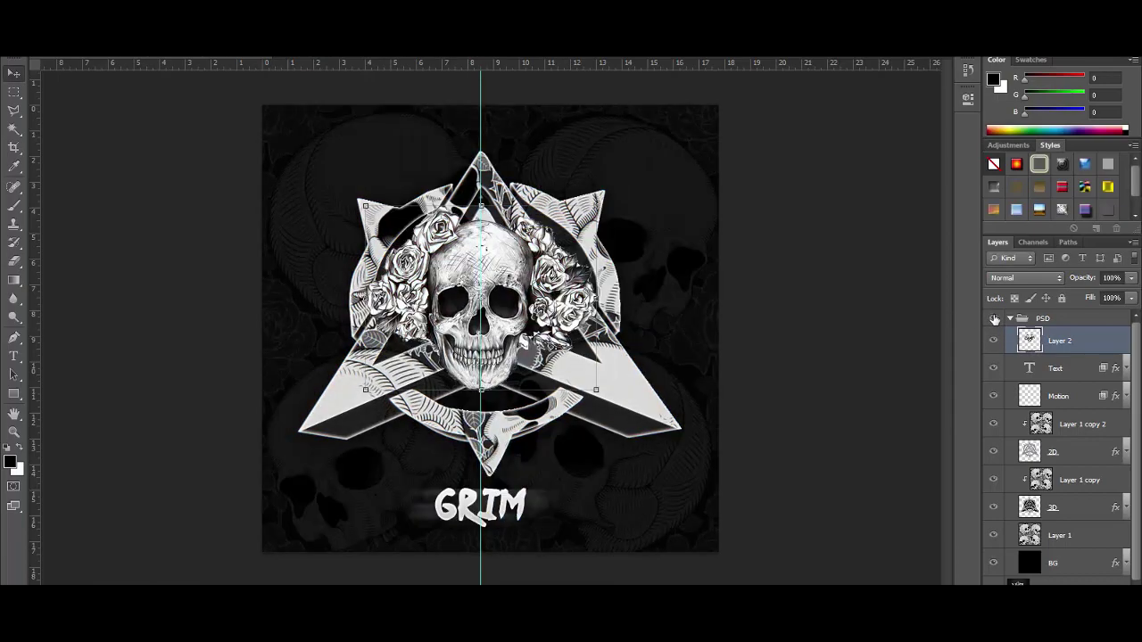
Step: Fine-tune the skull's position on the centre guide, remove the guide, and check the placement against the finished design
{"action": "left_click_drag", "start_coordinate": [546, 357], "coordinate": [564, 328]}
{"action": "key", "text": "ctrl+t"}
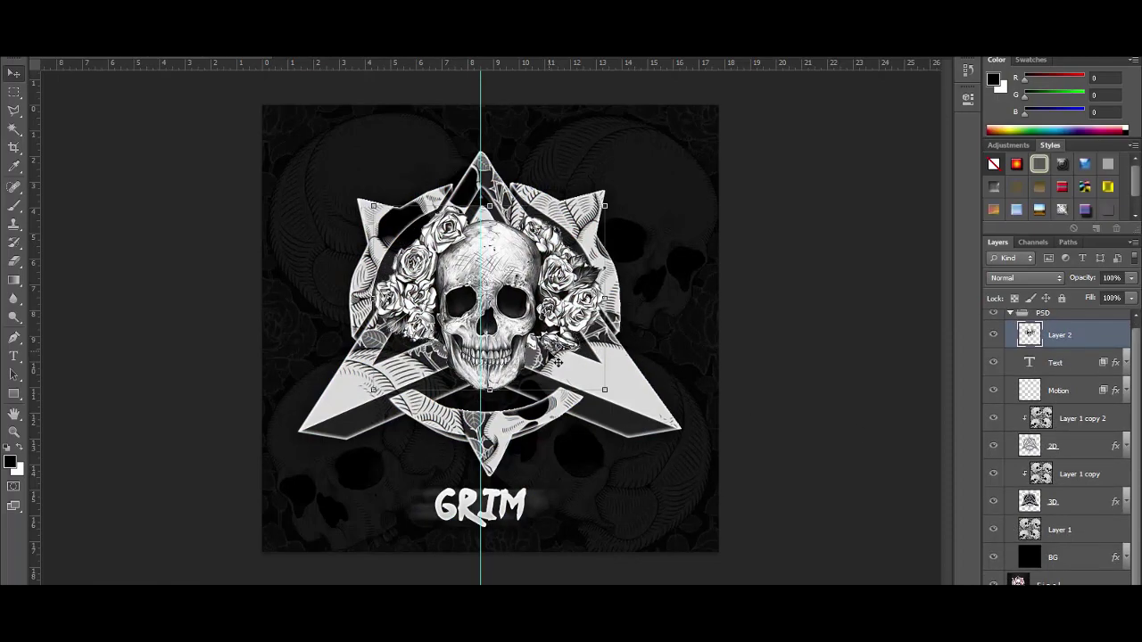
{"action": "left_click_drag", "start_coordinate": [555, 361], "coordinate": [544, 359]}
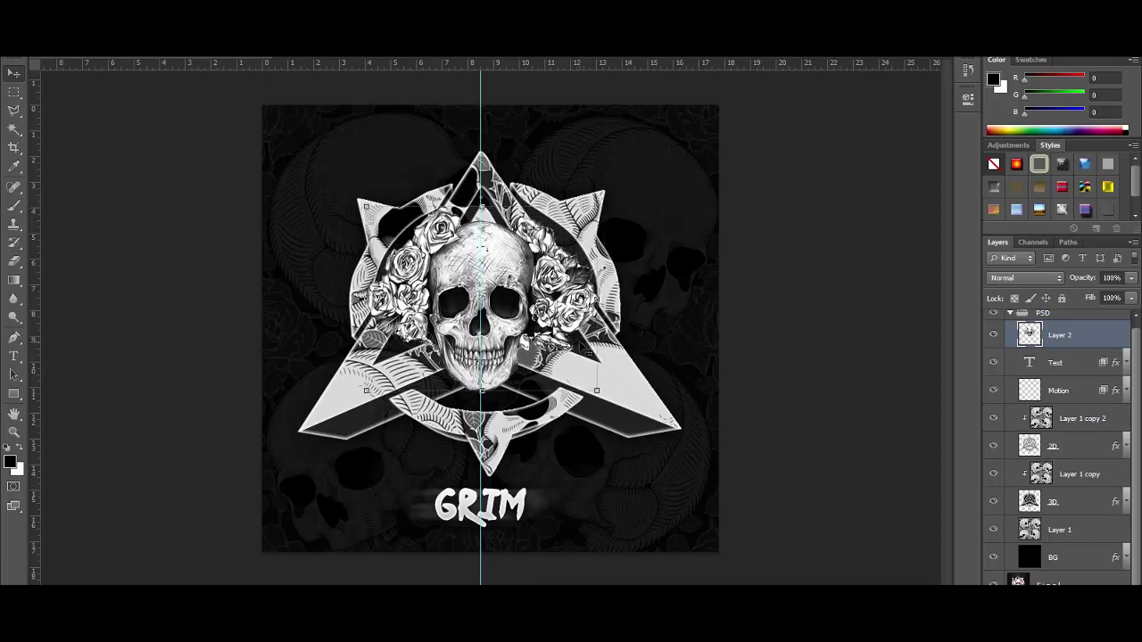
{"action": "left_click_drag", "start_coordinate": [486, 128], "coordinate": [36, 152]}
{"action": "scroll", "coordinate": [992, 366], "scroll_direction": "up", "scroll_amount": 1}
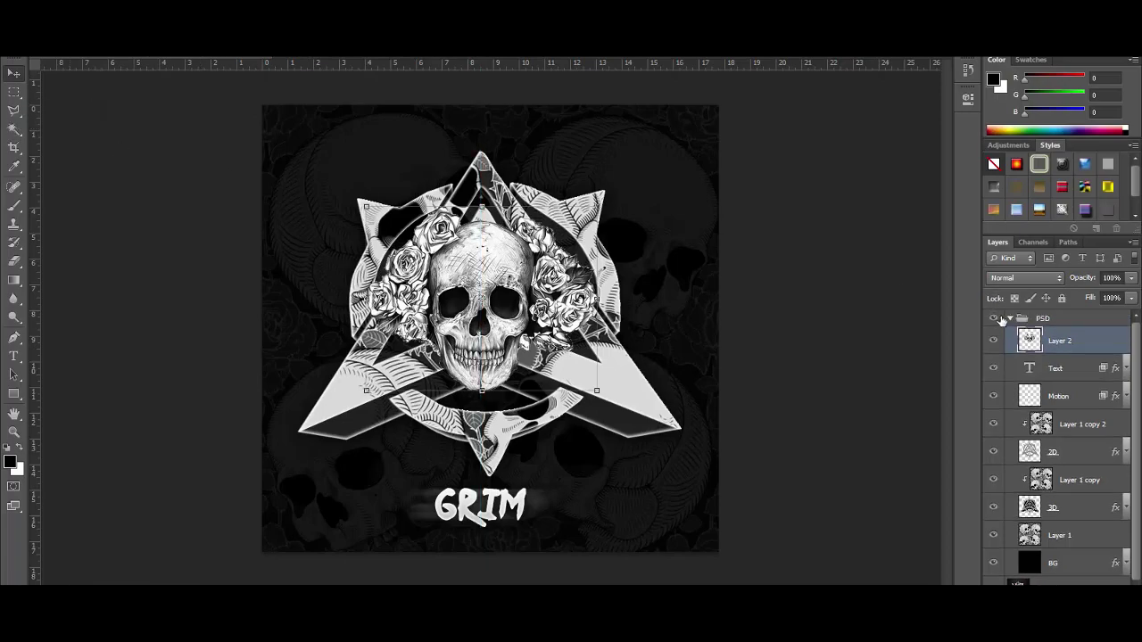
{"action": "left_click", "coordinate": [993, 319]}
{"action": "left_click", "coordinate": [994, 319]}
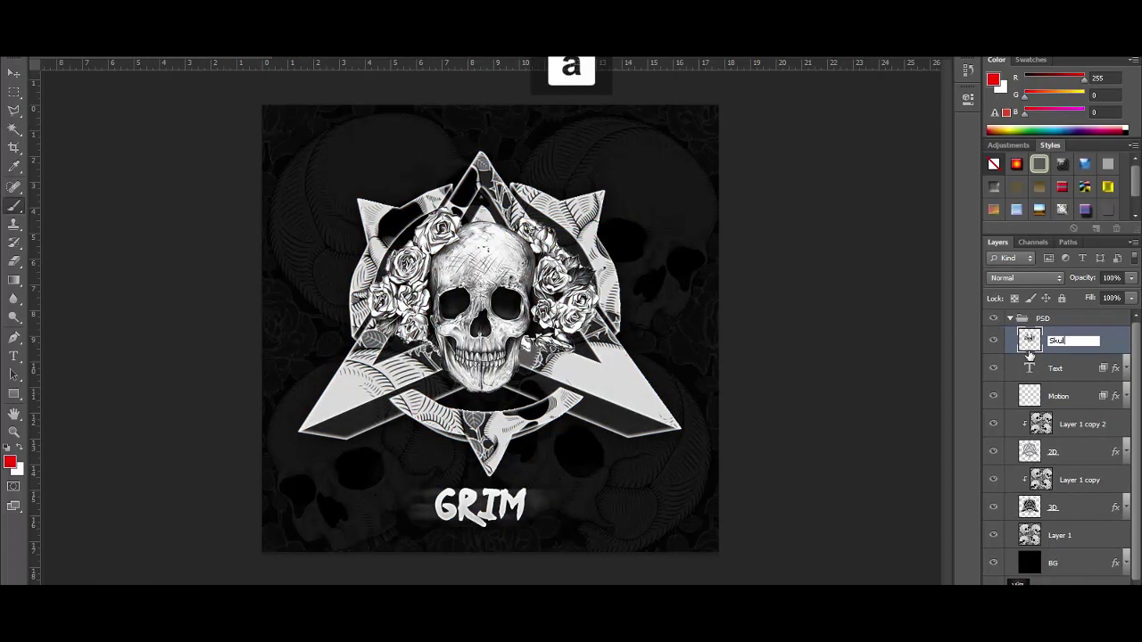
Step: Rename the skull image's layer Skull and create a new empty layer above it
{"action": "key", "text": "Return"}
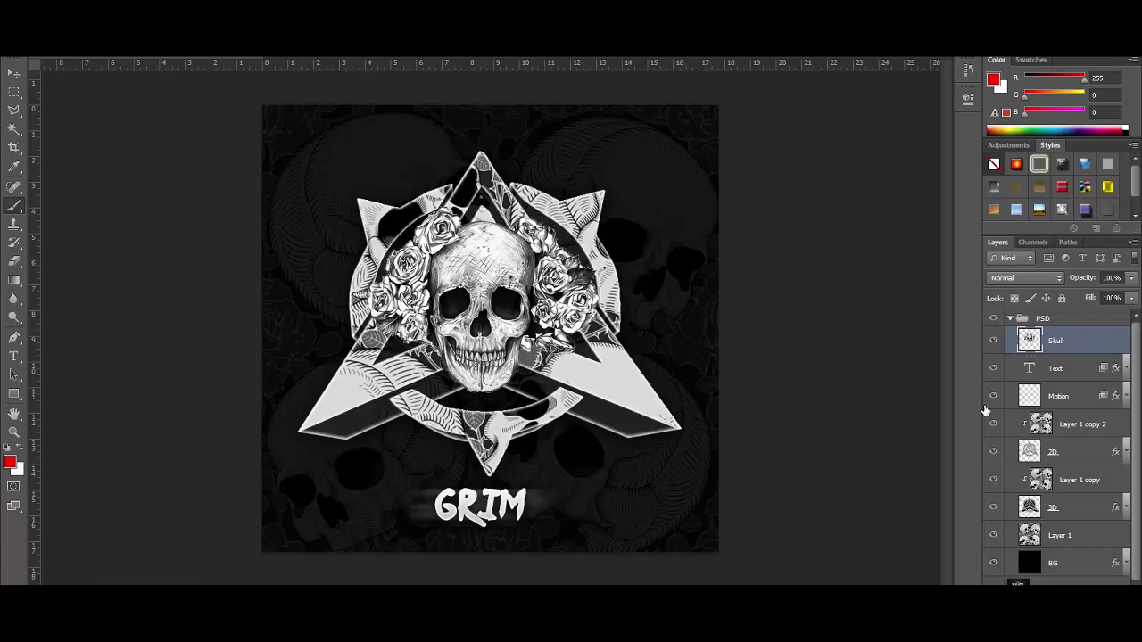
{"action": "key", "text": "ctrl+shift+alt+n"}
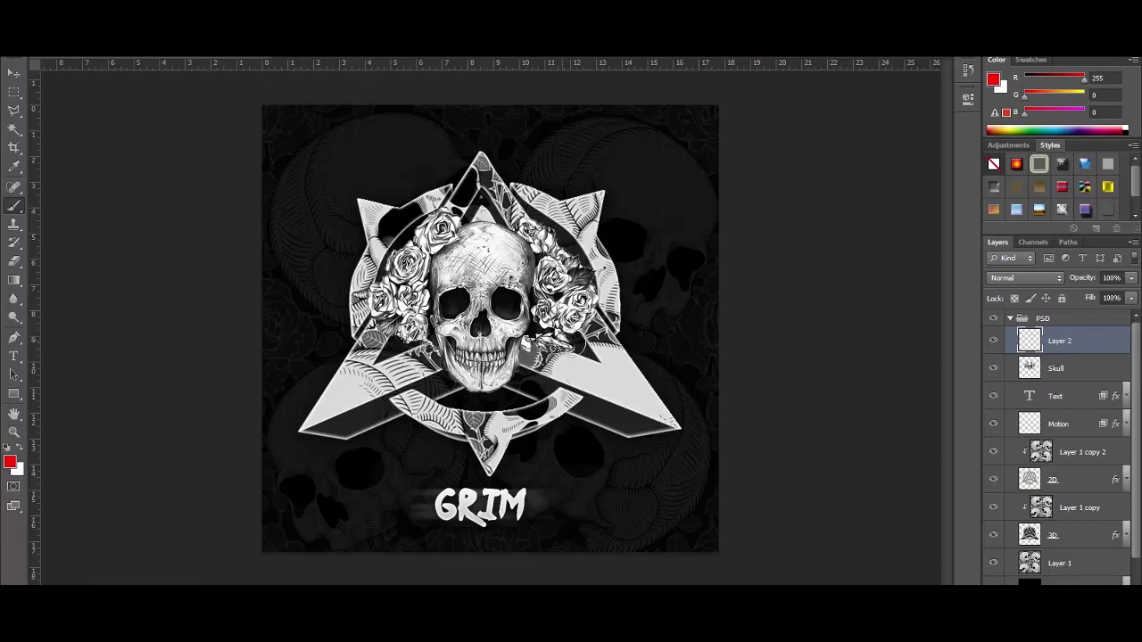
Step: Set the soft round brush to 150 px and confirm red ff0000 as the foreground colour
{"action": "right_click", "coordinate": [571, 342]}
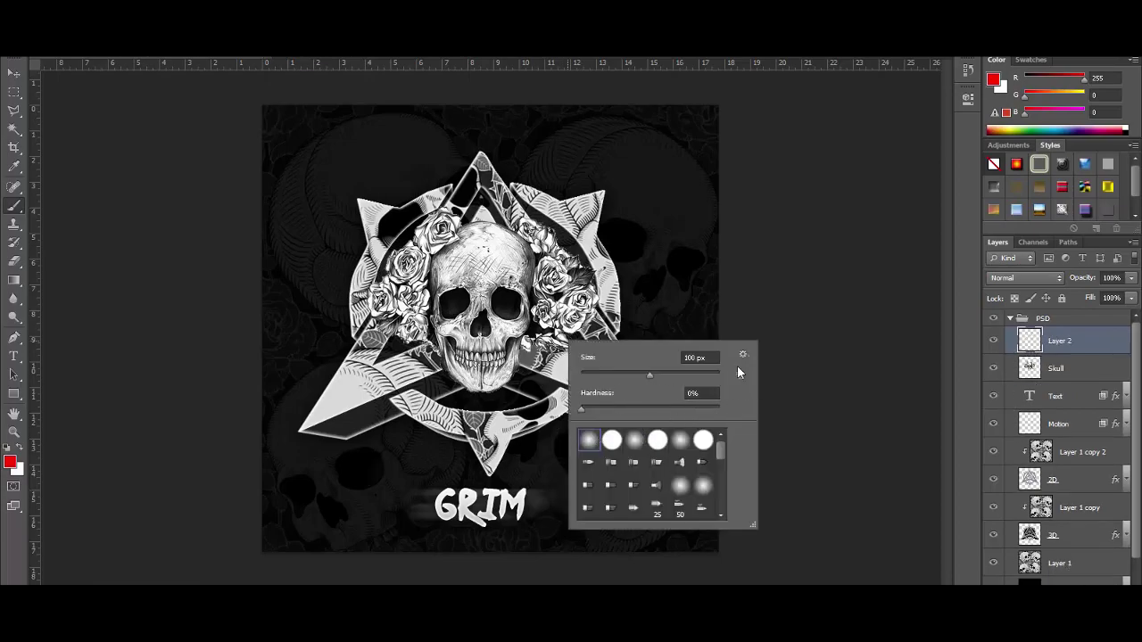
{"action": "left_click", "coordinate": [698, 358]}
{"action": "type", "text": "150"}
{"action": "key", "text": "Return"}
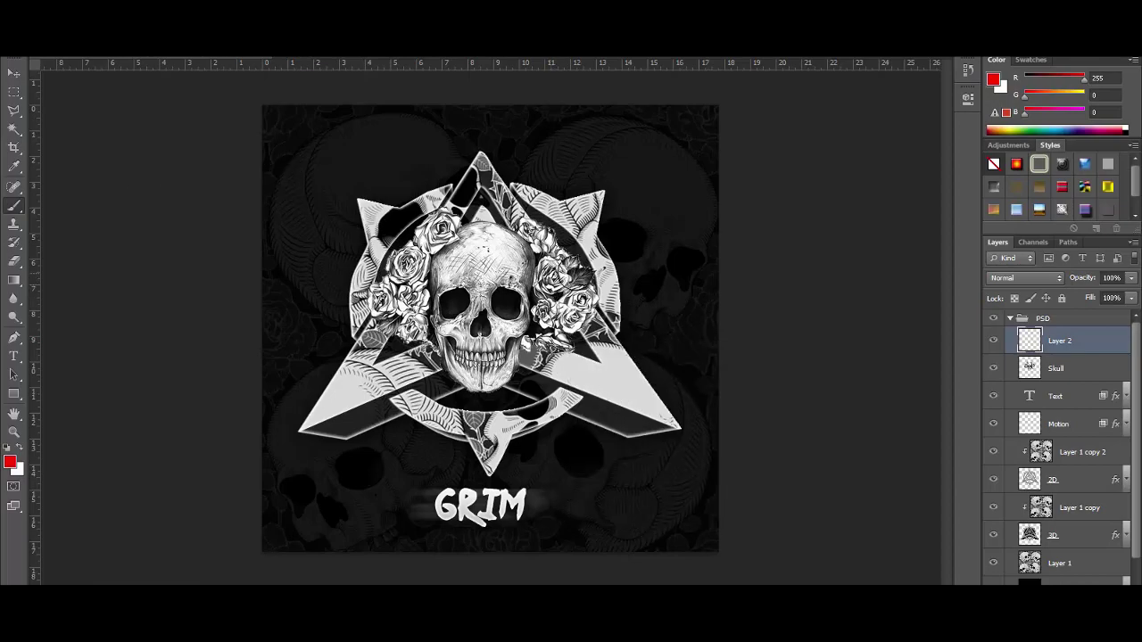
{"action": "left_click", "coordinate": [993, 81]}
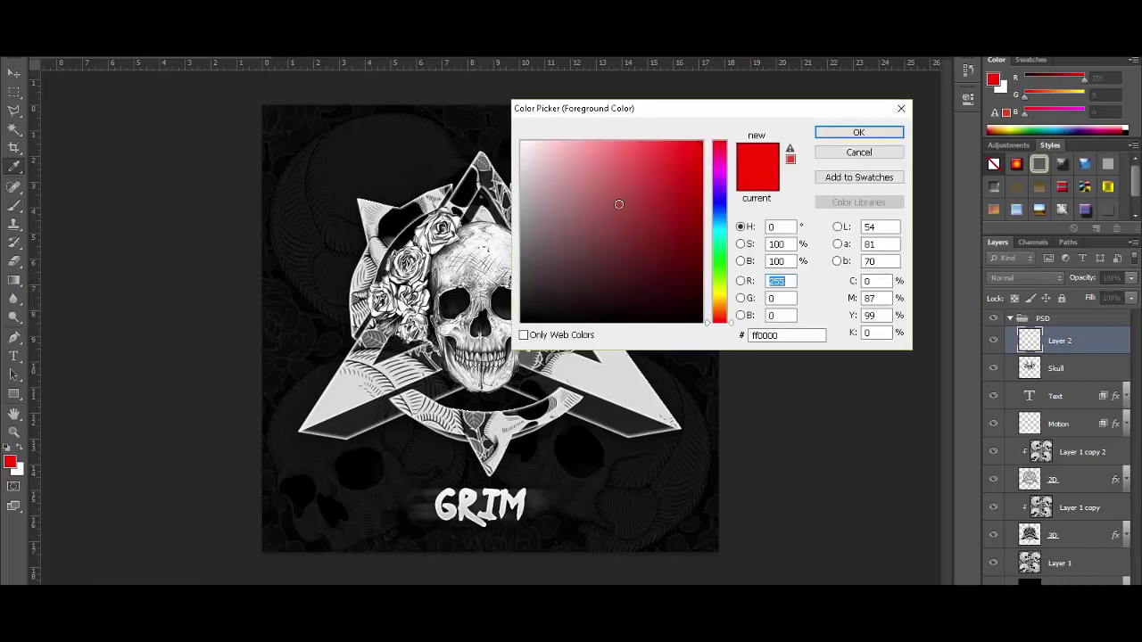
{"action": "left_click", "coordinate": [849, 132]}
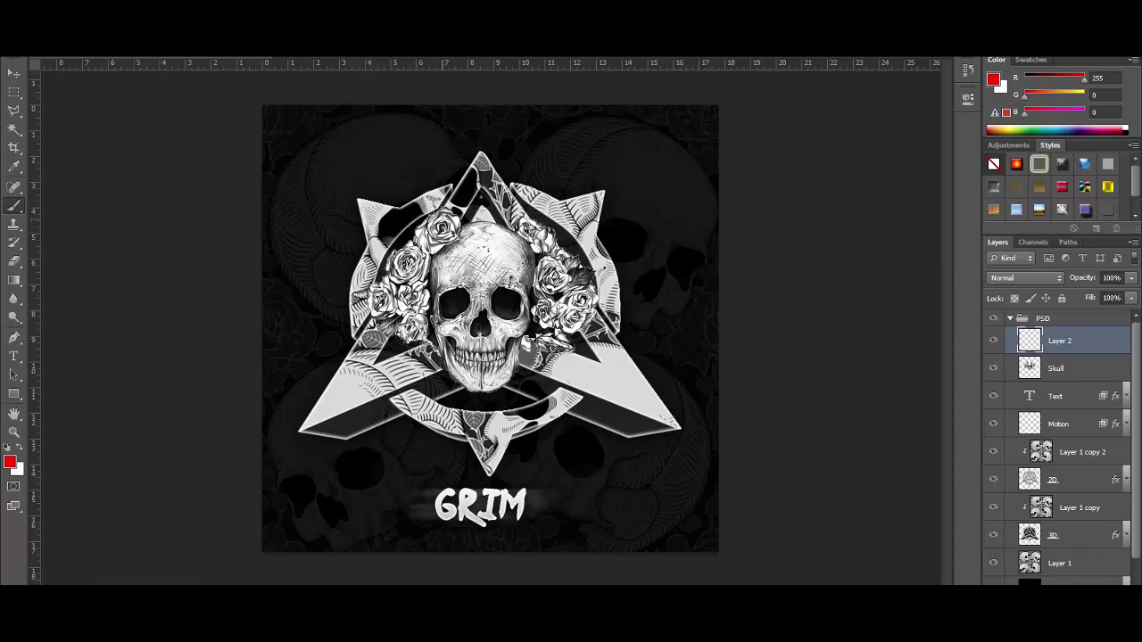
Step: Paint soft red spots over the roses on both sides of the skull on Layer 2
{"action": "left_click_drag", "start_coordinate": [436, 232], "coordinate": [440, 229]}
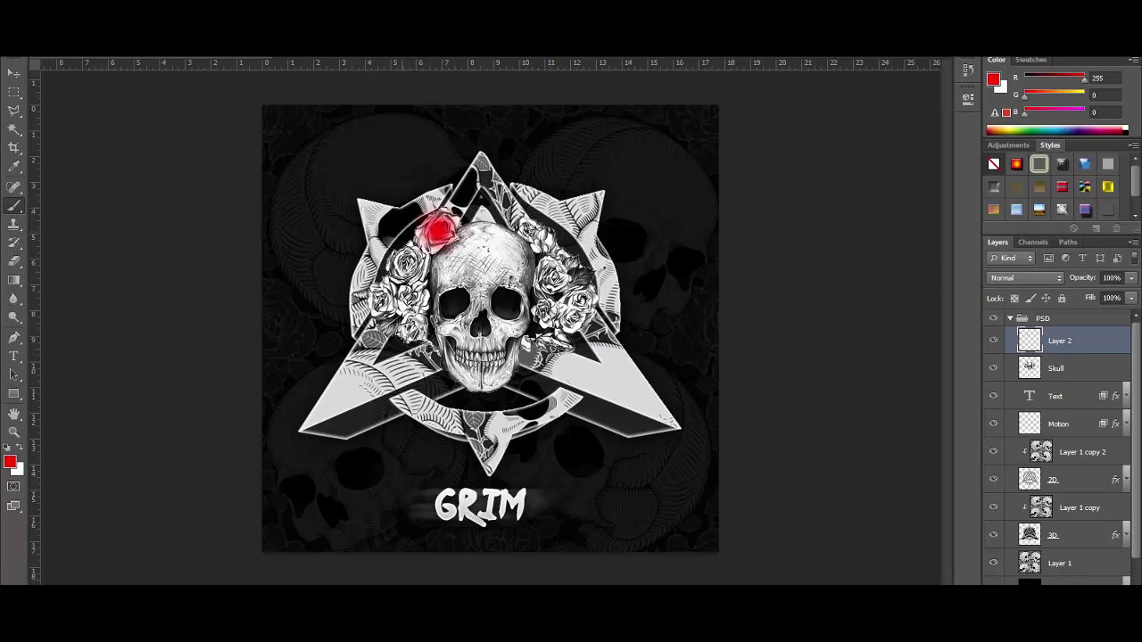
{"action": "left_click_drag", "start_coordinate": [399, 265], "coordinate": [407, 261]}
{"action": "mouse_move", "coordinate": [376, 304]}
{"action": "left_mouse_down"}
{"action": "mouse_move", "coordinate": [414, 298]}
{"action": "mouse_move", "coordinate": [411, 330]}
{"action": "left_mouse_up"}
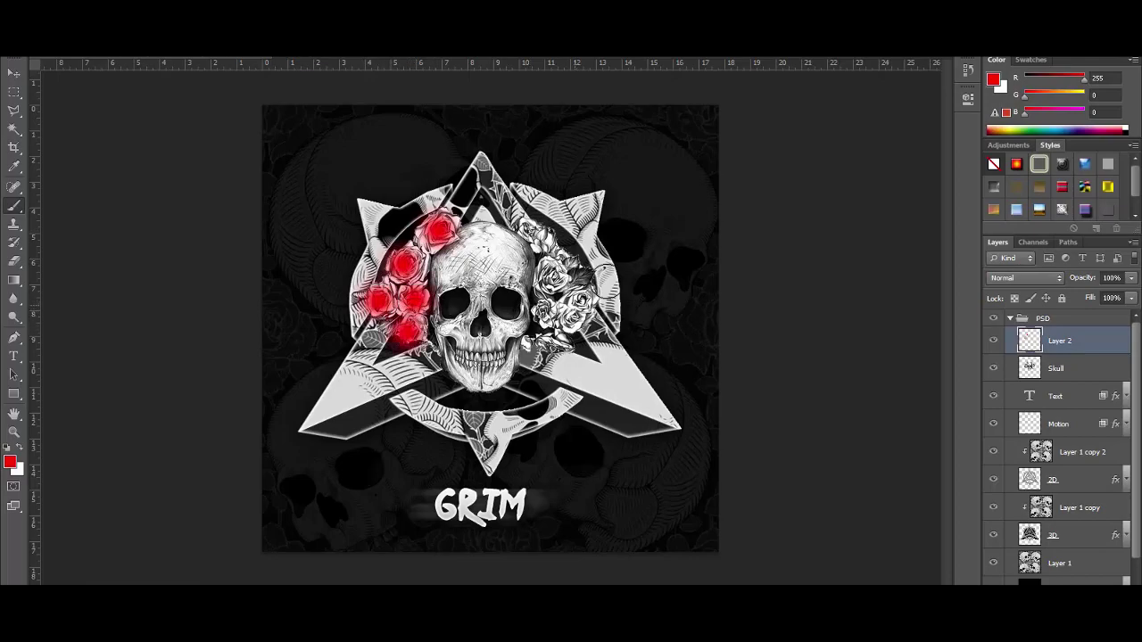
{"action": "left_click_drag", "start_coordinate": [532, 235], "coordinate": [539, 229]}
{"action": "mouse_move", "coordinate": [547, 275]}
{"action": "left_mouse_down"}
{"action": "mouse_move", "coordinate": [584, 297]}
{"action": "mouse_move", "coordinate": [560, 319]}
{"action": "mouse_move", "coordinate": [571, 321]}
{"action": "left_mouse_up"}
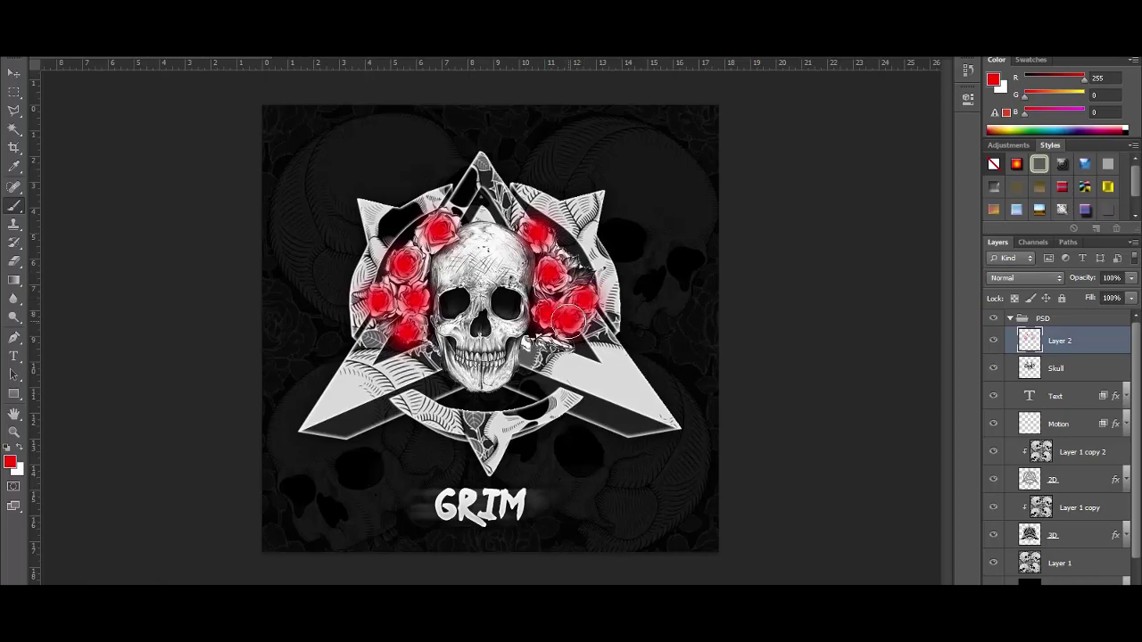
Step: Set Layer 2's blending mode to Screen, brush more red over the roses, and compare with the finished design
{"action": "left_click", "coordinate": [1016, 279]}
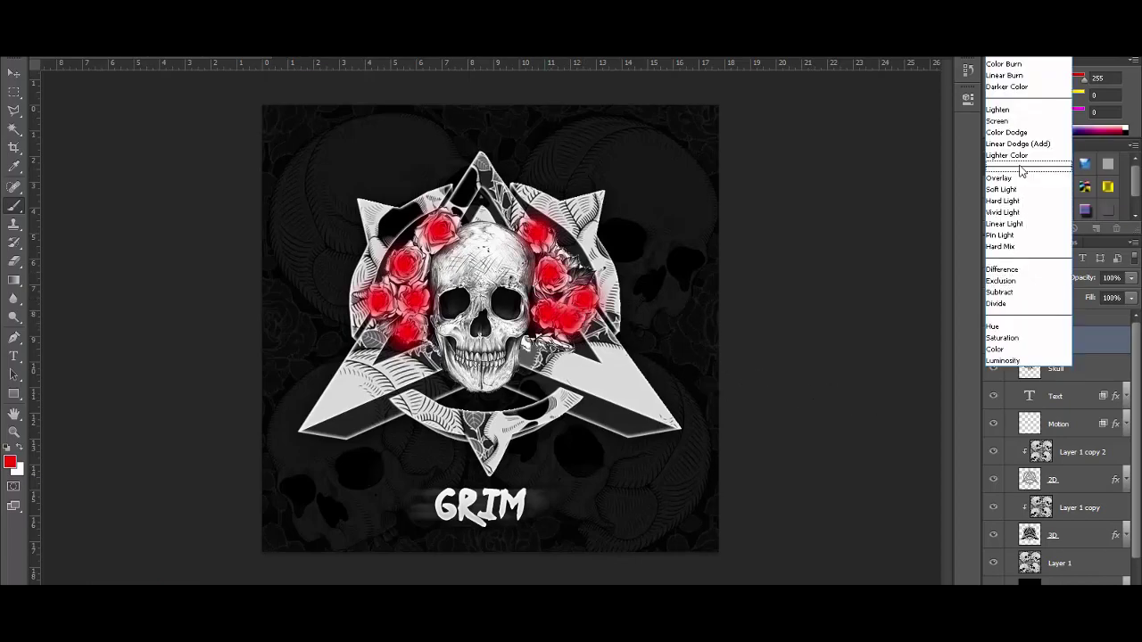
{"action": "left_click", "coordinate": [999, 120]}
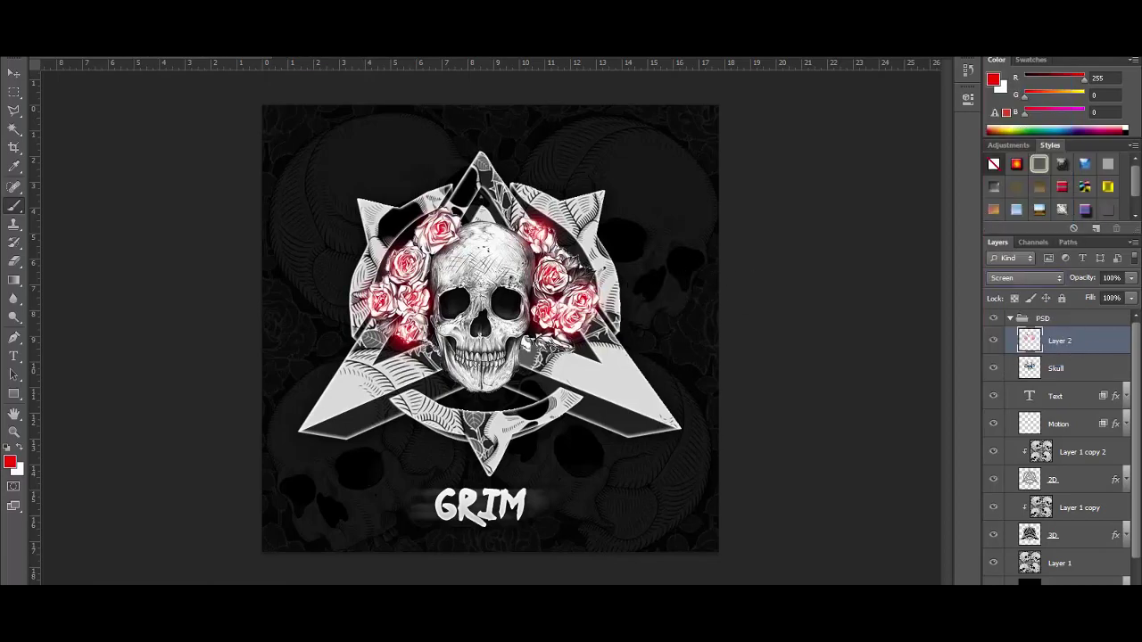
{"action": "mouse_move", "coordinate": [544, 239]}
{"action": "left_mouse_down"}
{"action": "mouse_move", "coordinate": [581, 308]}
{"action": "mouse_move", "coordinate": [554, 308]}
{"action": "left_mouse_up"}
{"action": "mouse_move", "coordinate": [410, 318]}
{"action": "left_mouse_down"}
{"action": "mouse_move", "coordinate": [422, 321]}
{"action": "mouse_move", "coordinate": [386, 298]}
{"action": "mouse_move", "coordinate": [448, 229]}
{"action": "left_mouse_up"}
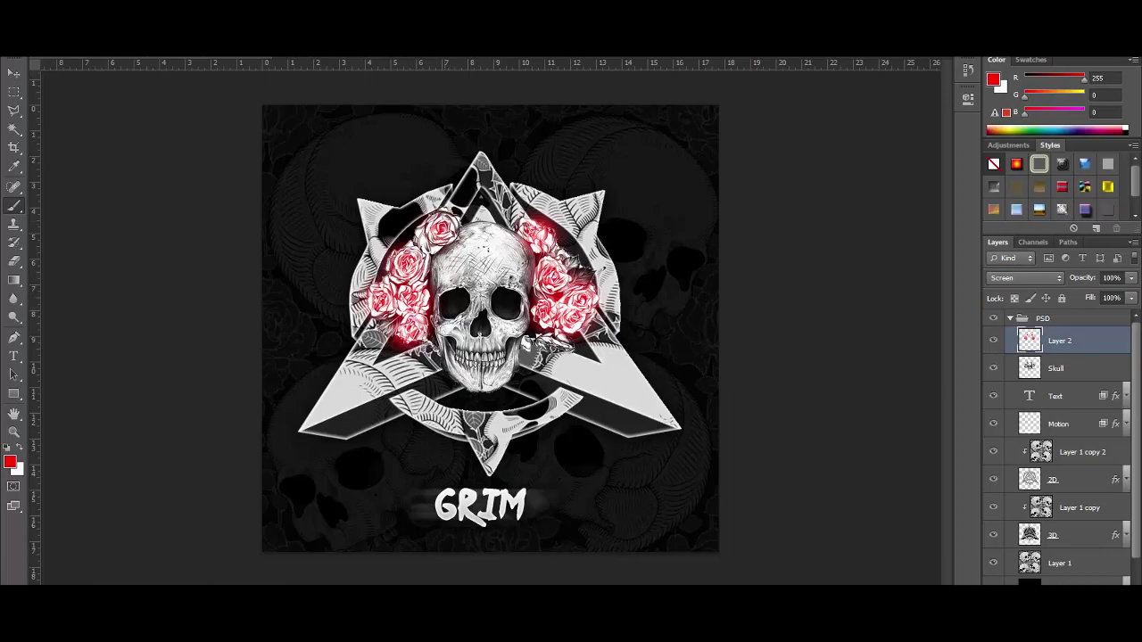
{"action": "left_click", "coordinate": [994, 319]}
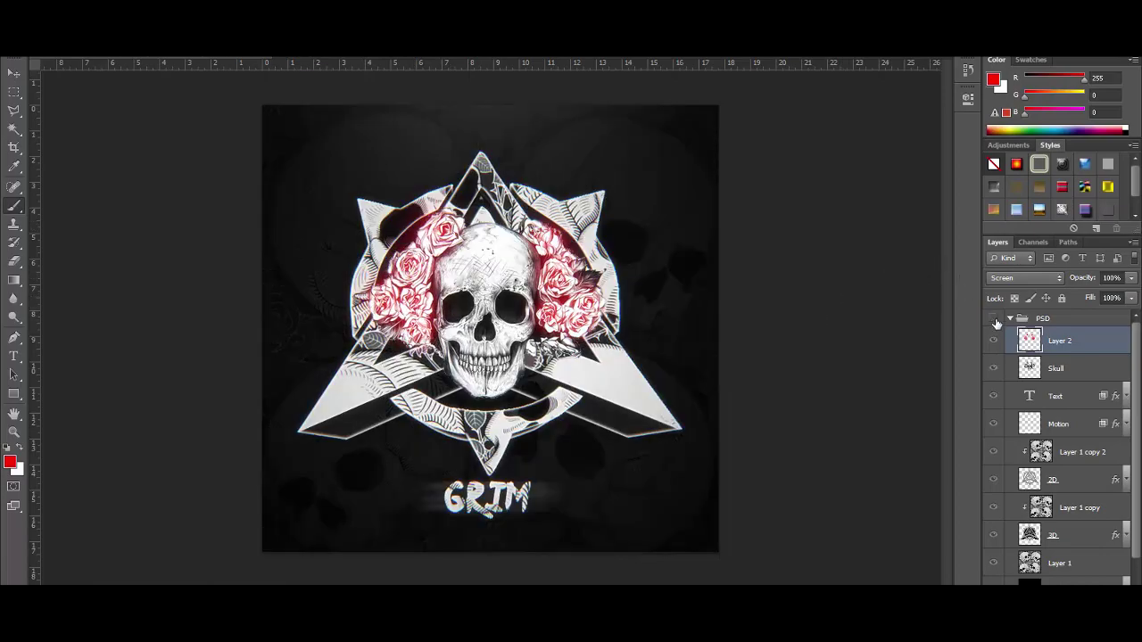
{"action": "left_click", "coordinate": [993, 319]}
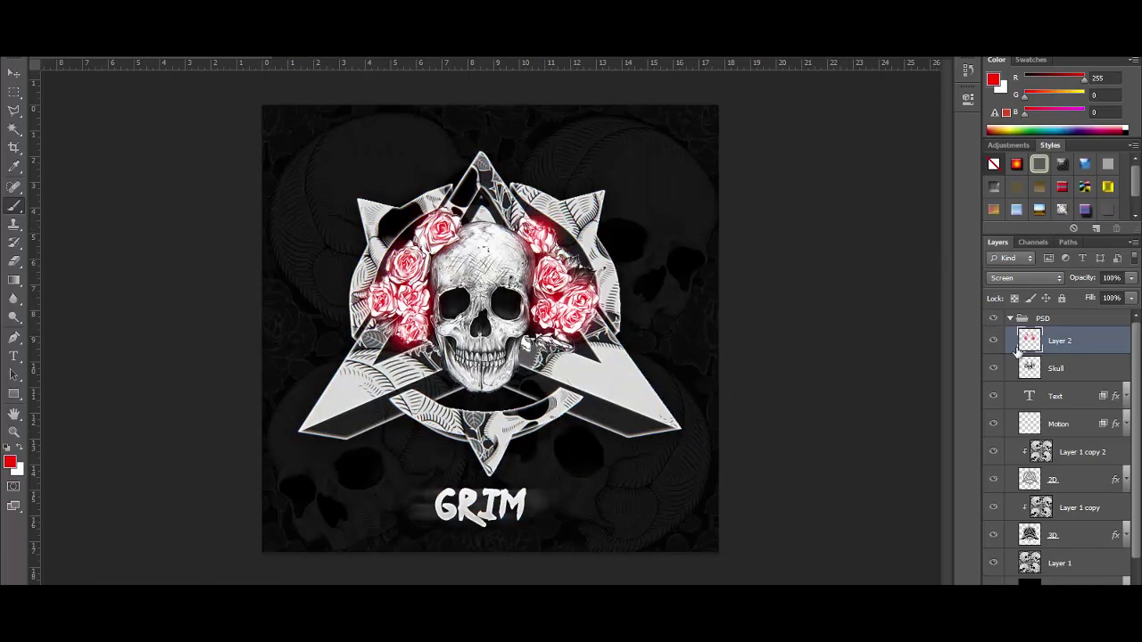
Step: Reduce the opacity of the red glow layer to 80%
{"action": "double_click", "coordinate": [1110, 277]}
{"action": "type", "text": "80"}
{"action": "key", "text": "Return"}
{"action": "scroll", "coordinate": [990, 446], "scroll_direction": "down", "scroll_amount": 1}
{"action": "scroll", "coordinate": [990, 446], "scroll_direction": "up", "scroll_amount": 1}
Step: Rename the red glow layer Rose Glow and hide the PSD group to compare with the finished design
{"action": "double_click", "coordinate": [1058, 342]}
{"action": "type", "text": "Lights"}
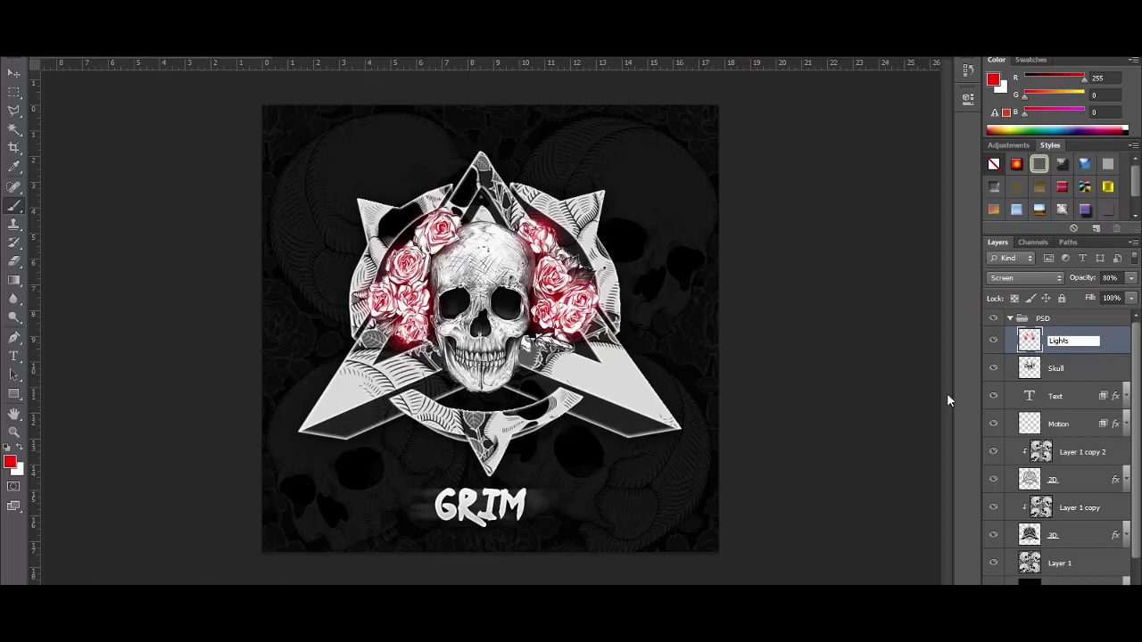
{"action": "key", "text": "BackSpace"}
{"action": "key", "text": "BackSpace"}
{"action": "key", "text": "BackSpace"}
{"action": "key", "text": "BackSpace"}
{"action": "key", "text": "BackSpace"}
{"action": "key", "text": "BackSpace"}
{"action": "type", "text": "Rose Glow"}
{"action": "key", "text": "Return"}
{"action": "scroll", "coordinate": [1022, 366], "scroll_direction": "down", "scroll_amount": 1}
{"action": "scroll", "coordinate": [1015, 388], "scroll_direction": "up", "scroll_amount": 1}
{"action": "left_click", "coordinate": [994, 320]}
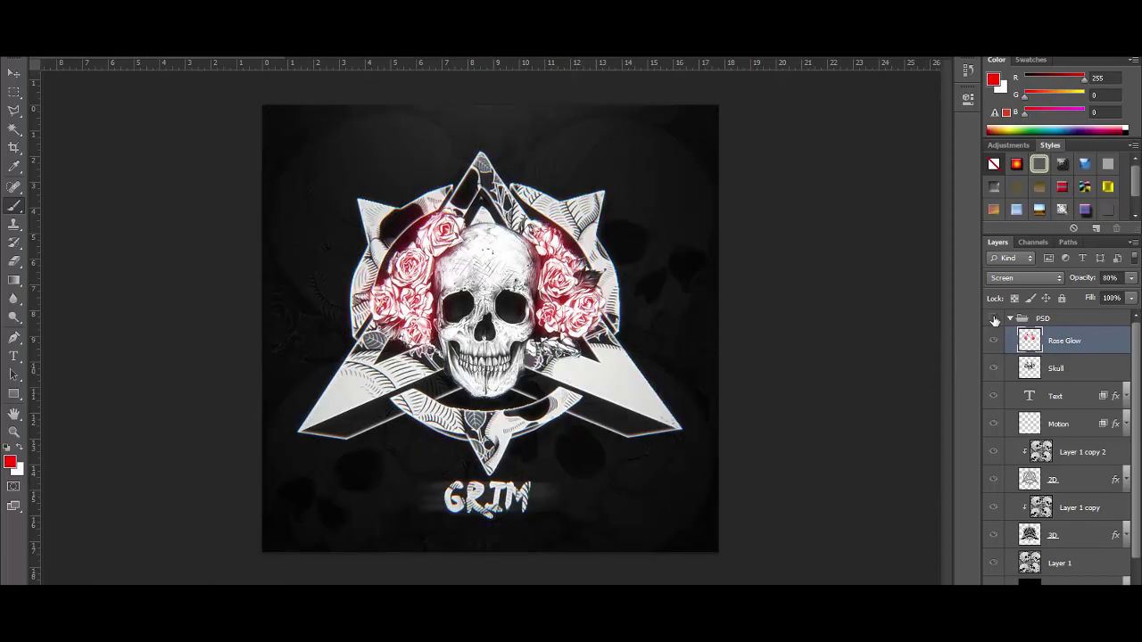
Step: Show the PSD group again after comparing with the finished design
{"action": "left_click", "coordinate": [995, 320]}
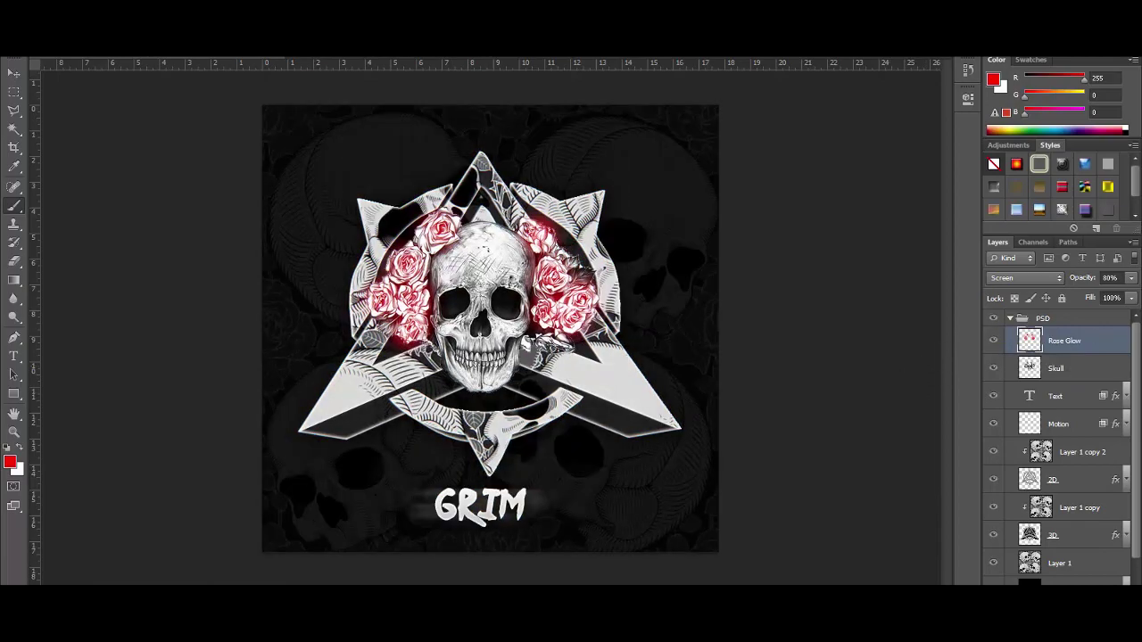
{"action": "key", "text": "ctrl+shift+alt+n"}
{"action": "key", "text": "ctrl+minus"}
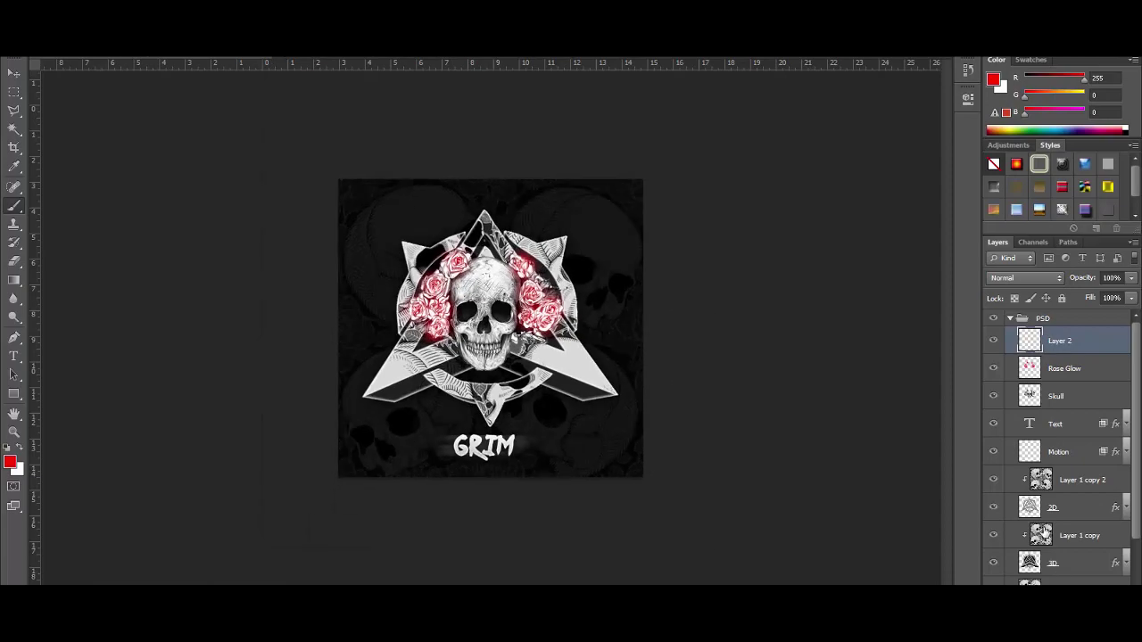
{"action": "double_click", "coordinate": [1057, 341]}
{"action": "type", "text": "a"}
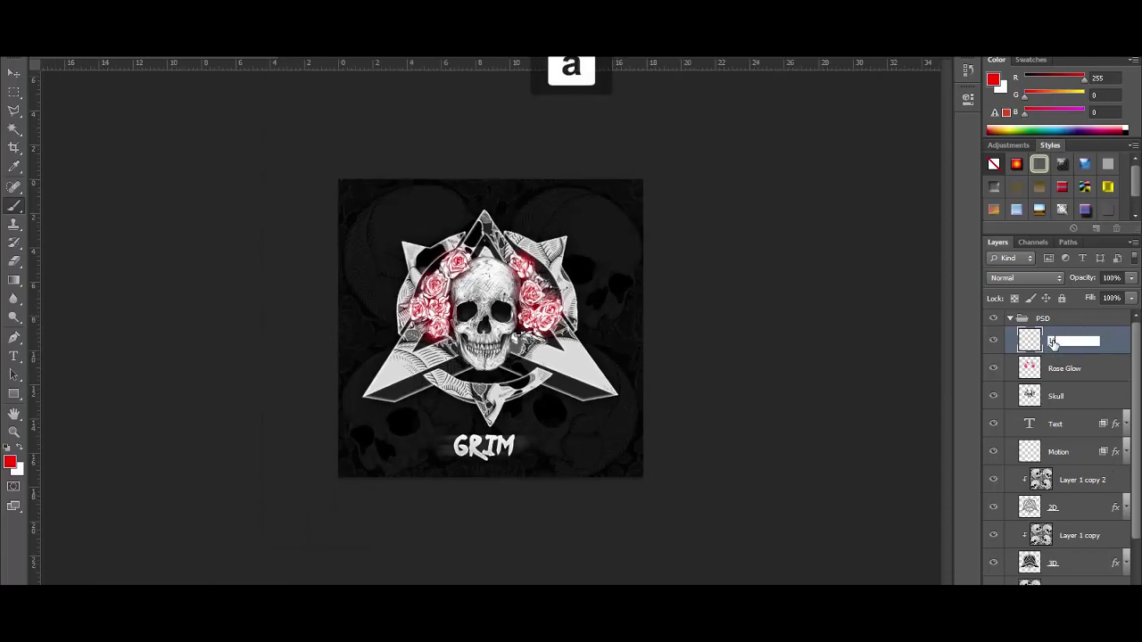
{"action": "key", "text": "Return"}
{"action": "key", "text": "ctrl+minus"}
{"action": "key", "text": "ctrl+minus"}
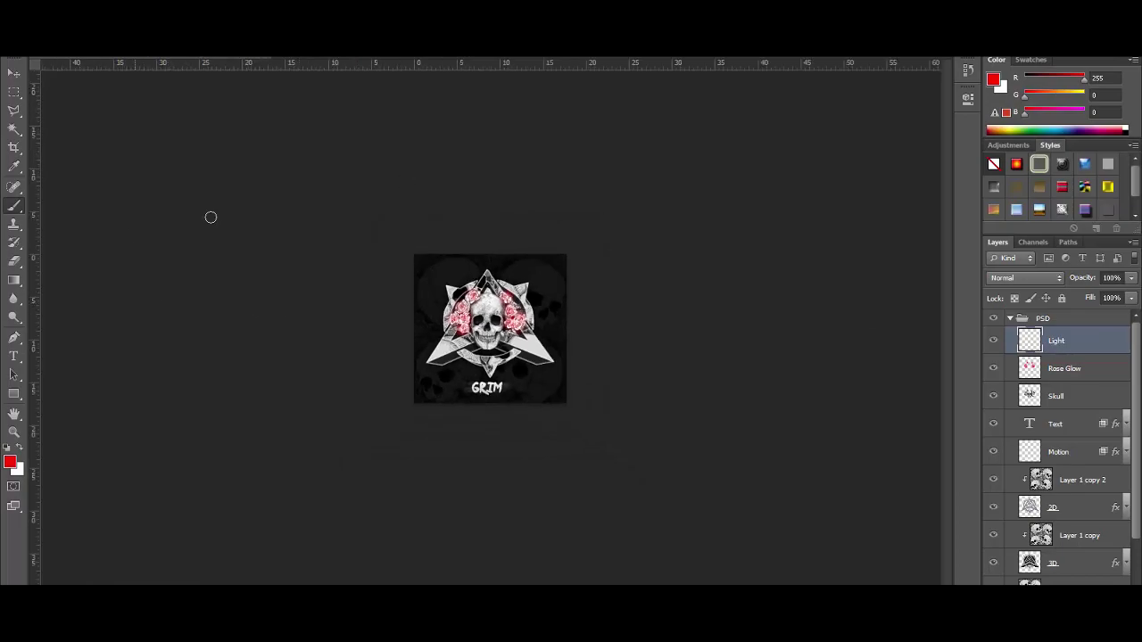
{"action": "right_click", "coordinate": [446, 312]}
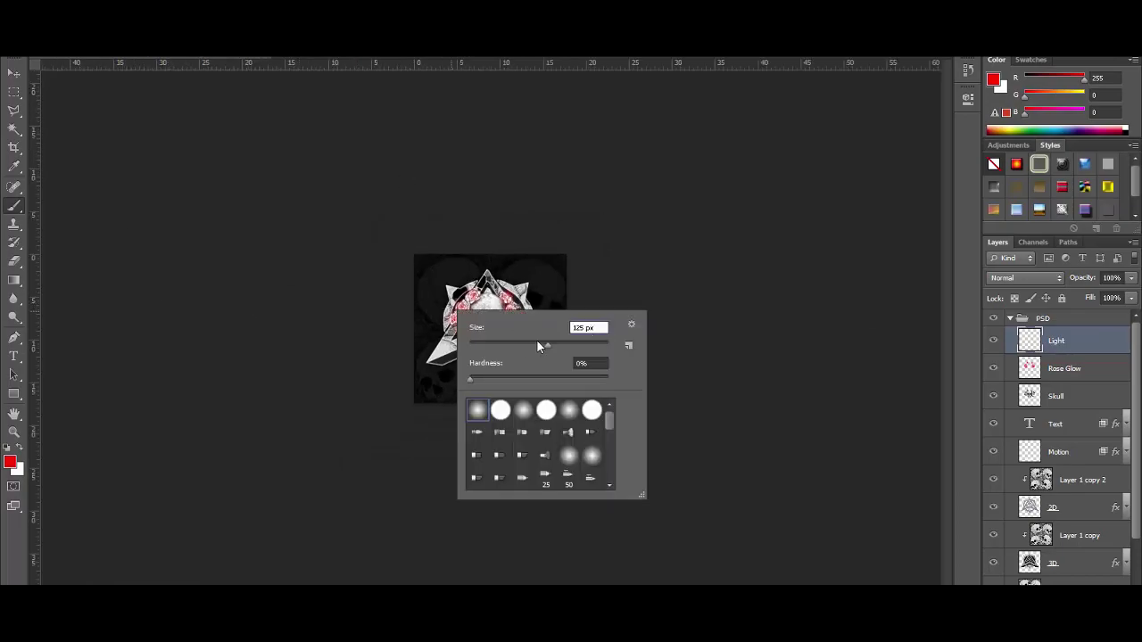
{"action": "key", "text": "ctrl+a"}
{"action": "type", "text": "1000"}
{"action": "key", "text": "Return"}
{"action": "scroll", "coordinate": [1053, 446], "scroll_direction": "down", "scroll_amount": 2}
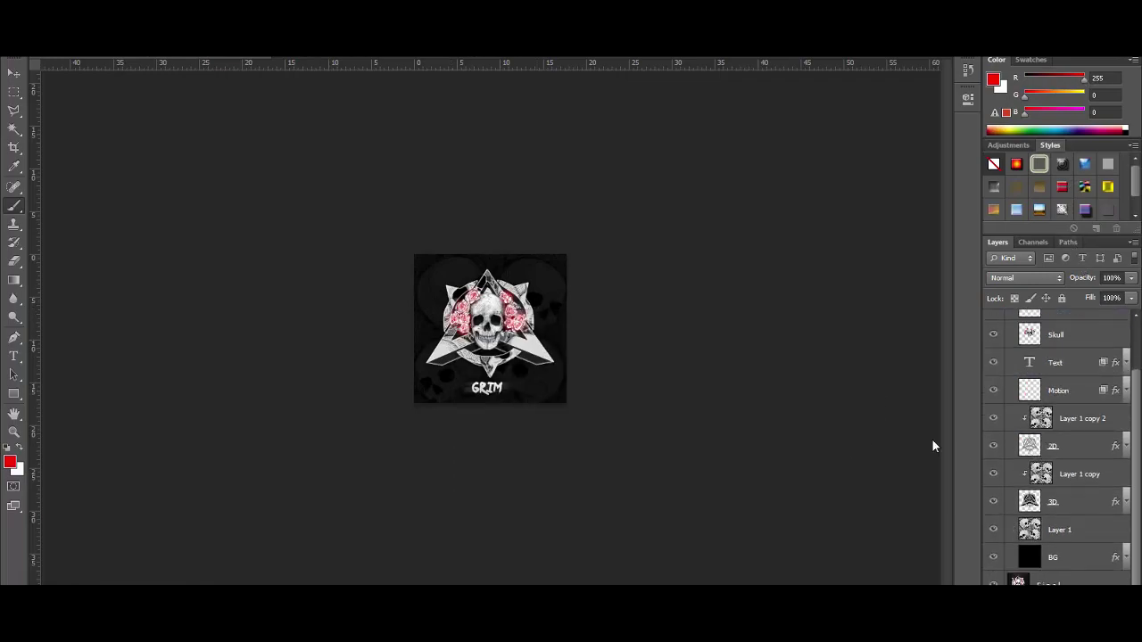
Step: Add a new layer above Rose Glow and rename it Light
{"action": "key", "text": "ctrl+shift+alt+n"}
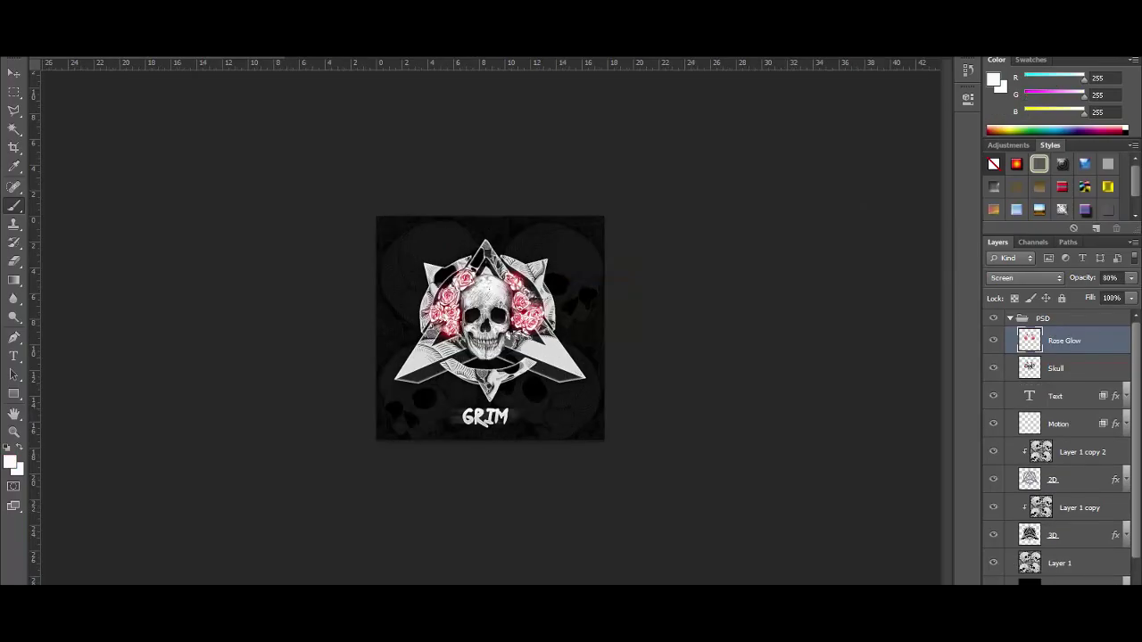
{"action": "left_click", "coordinate": [1103, 599]}
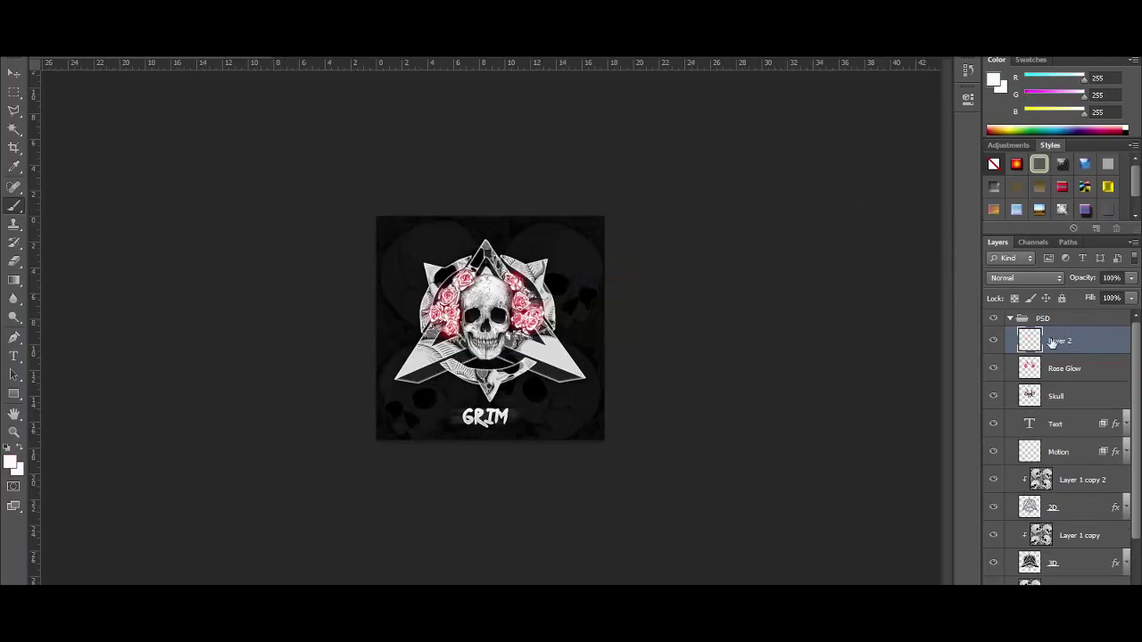
{"action": "double_click", "coordinate": [1048, 342]}
{"action": "key", "text": "Caps_Lock"}
{"action": "type", "text": "L"}
{"action": "key", "text": "Caps_Lock"}
{"action": "type", "text": "ight"}
{"action": "key", "text": "Return"}
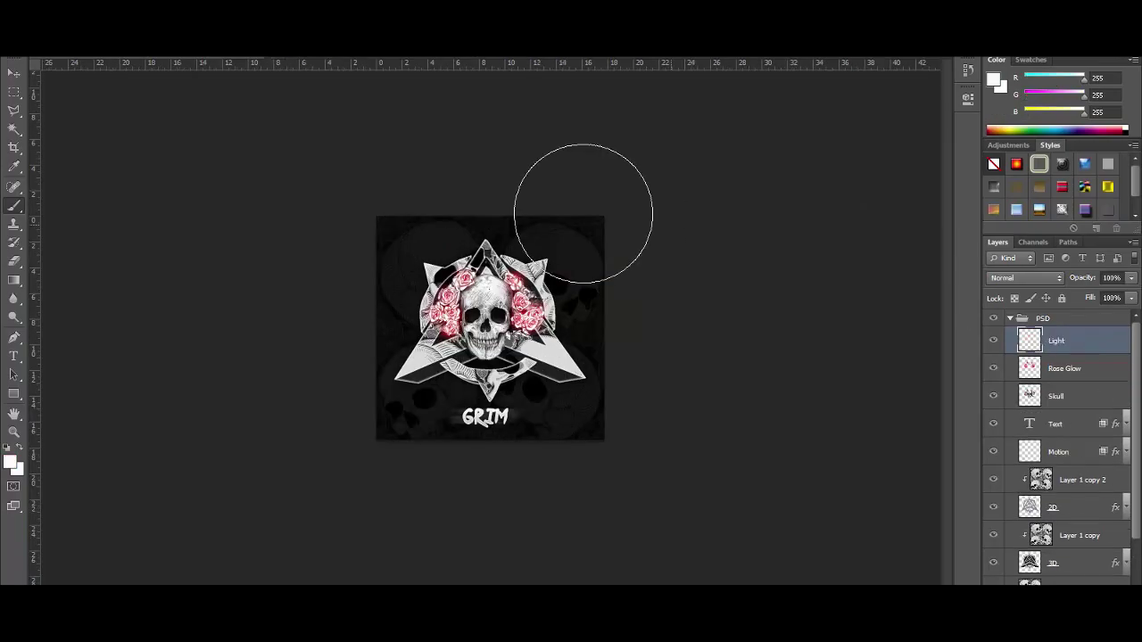
Step: Paint a soft near-white light over the upper edge of the canvas on the Light layer with a 1500 px brush
{"action": "right_click", "coordinate": [663, 328]}
{"action": "double_click", "coordinate": [702, 328]}
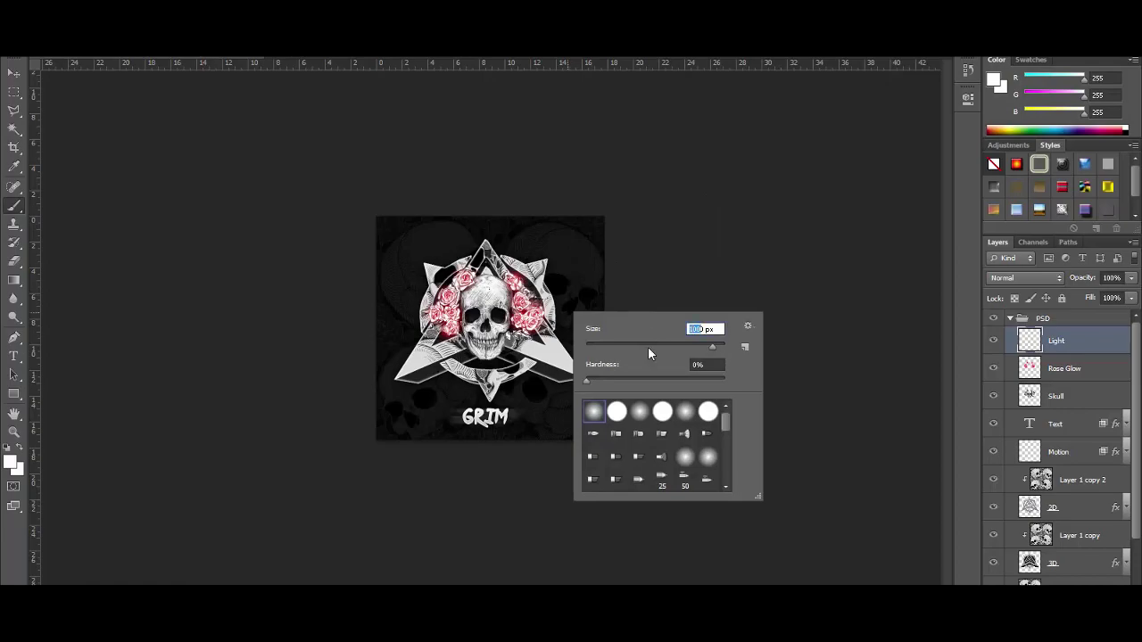
{"action": "type", "text": "1500"}
{"action": "key", "text": "Return"}
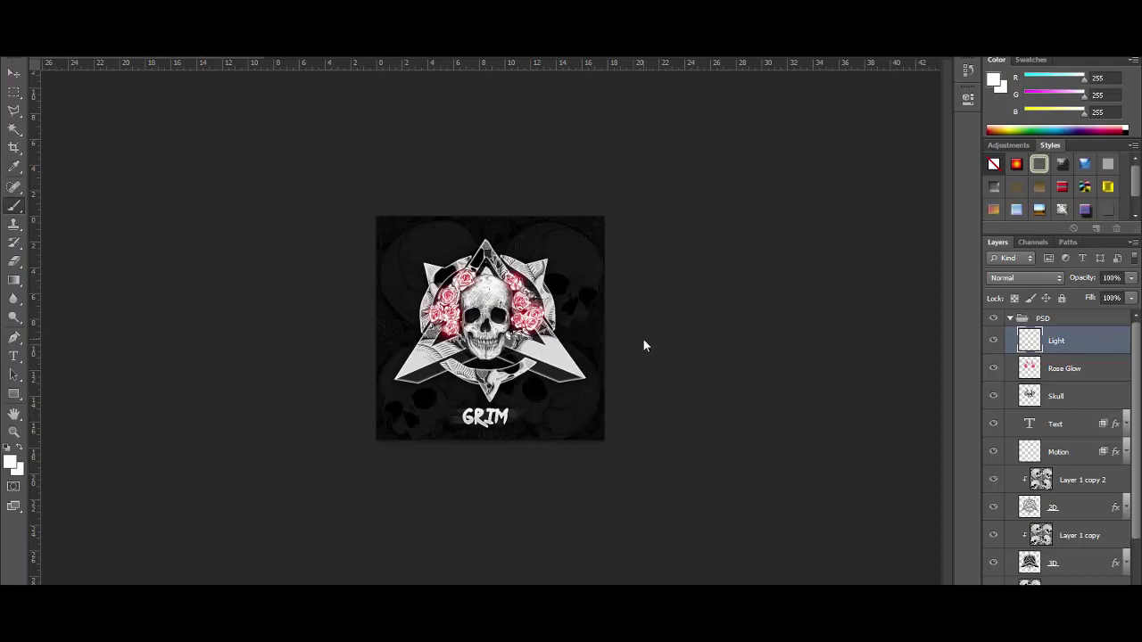
{"action": "key", "text": "ctrl+minus"}
{"action": "key", "text": "ctrl+minus"}
{"action": "left_click", "coordinate": [993, 81]}
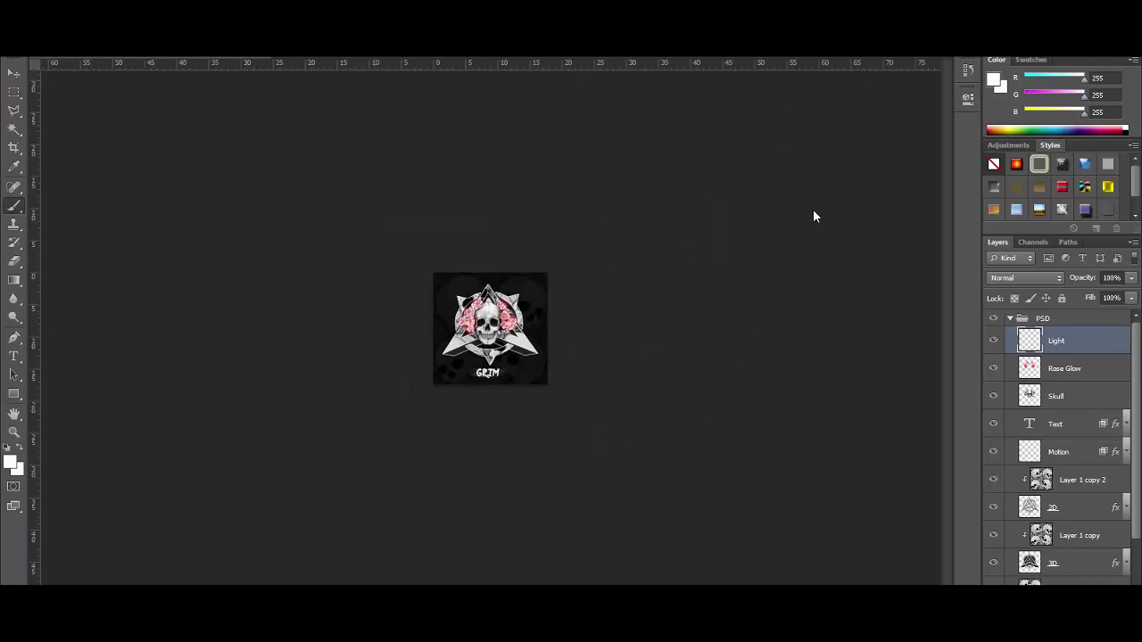
{"action": "key", "text": "Return"}
{"action": "key", "text": "ctrl+plus"}
{"action": "key", "text": "ctrl+plus"}
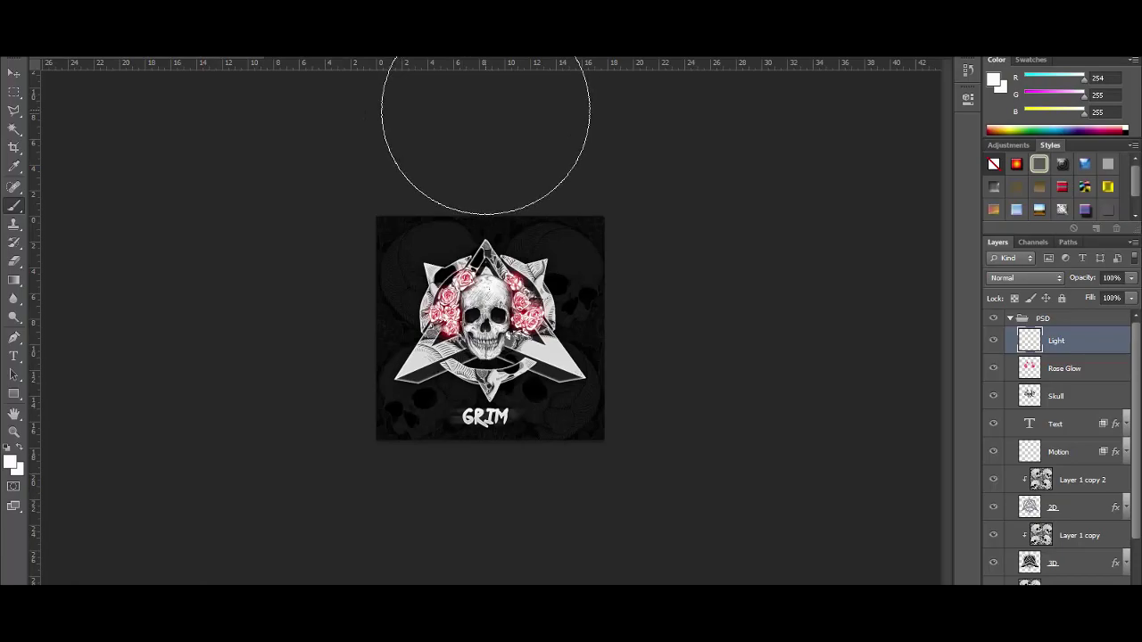
{"action": "key", "text": "ctrl+plus"}
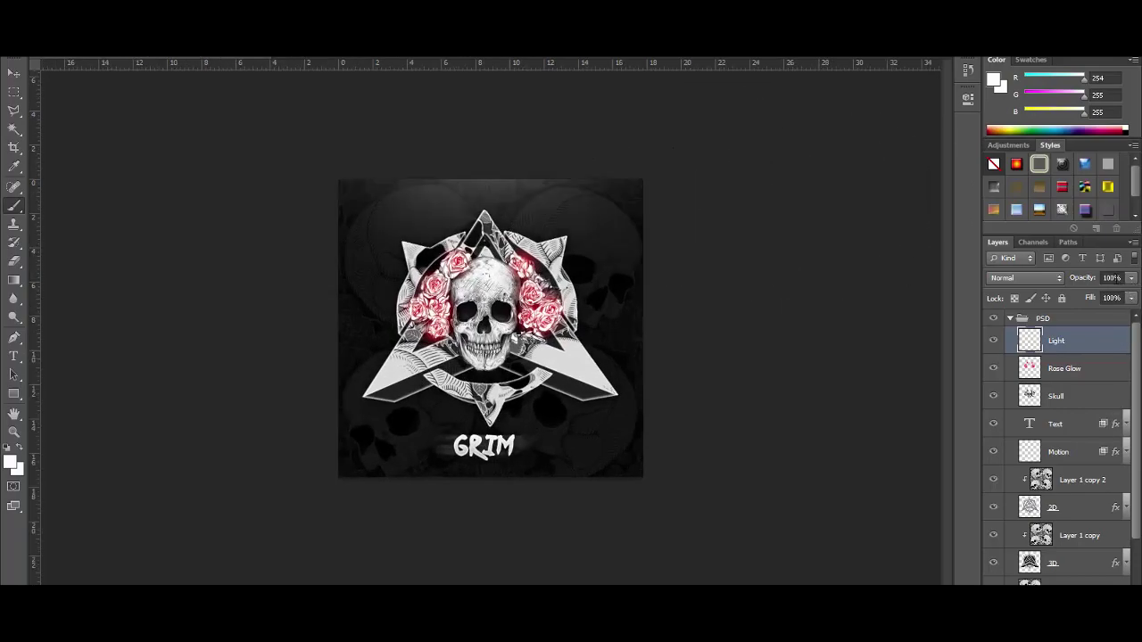
Step: Reduce the Light layer's opacity to 70%, and hide and show the PSD group to compare with the finished design
{"action": "left_click", "coordinate": [1110, 278]}
{"action": "type", "text": "70"}
{"action": "key", "text": "Return"}
{"action": "key", "text": "ctrl+plus"}
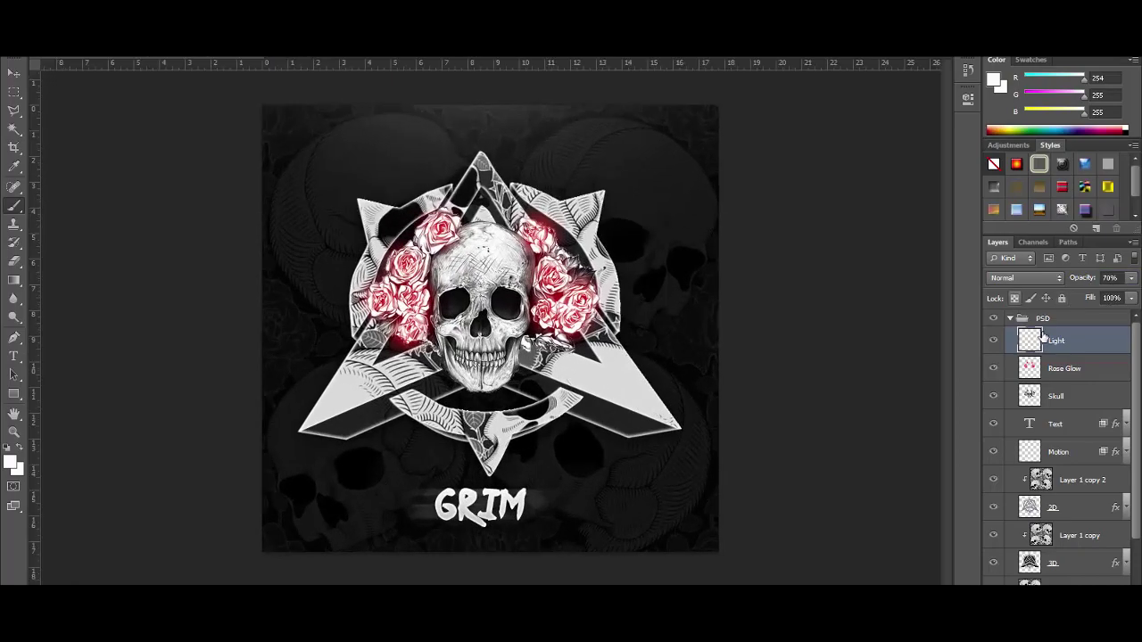
{"action": "left_click", "coordinate": [991, 319]}
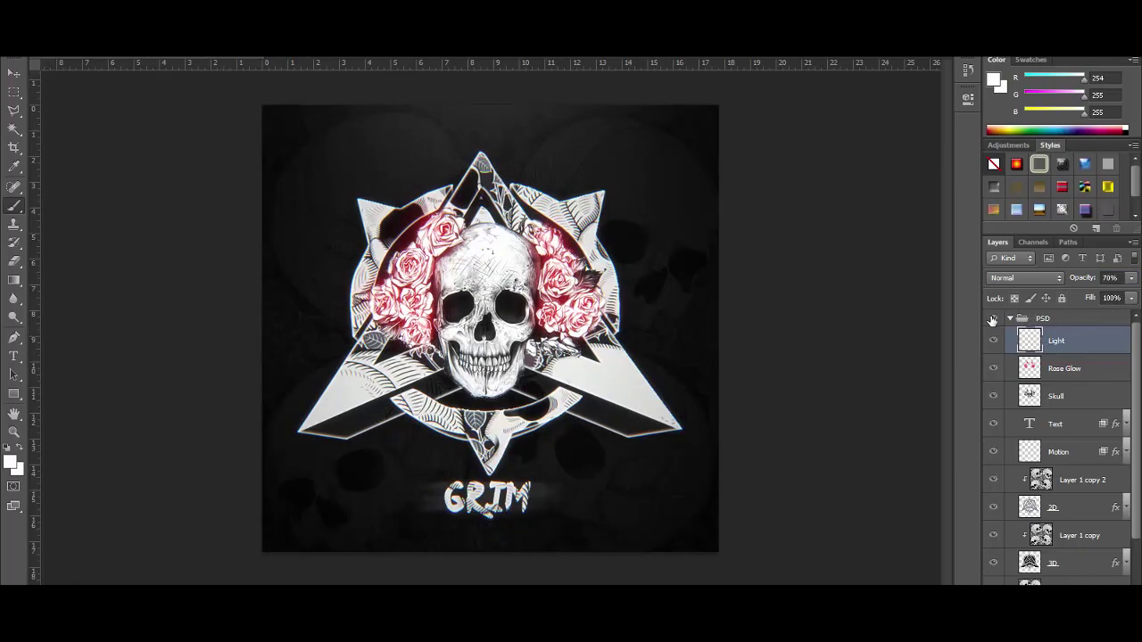
{"action": "left_click", "coordinate": [992, 319]}
{"action": "left_click", "coordinate": [1082, 278]}
Step: Duplicate the skull texture Layer 1 copy 2, place the copy directly above Text, and clip it to the Text layer
{"action": "left_click", "coordinate": [1056, 323]}
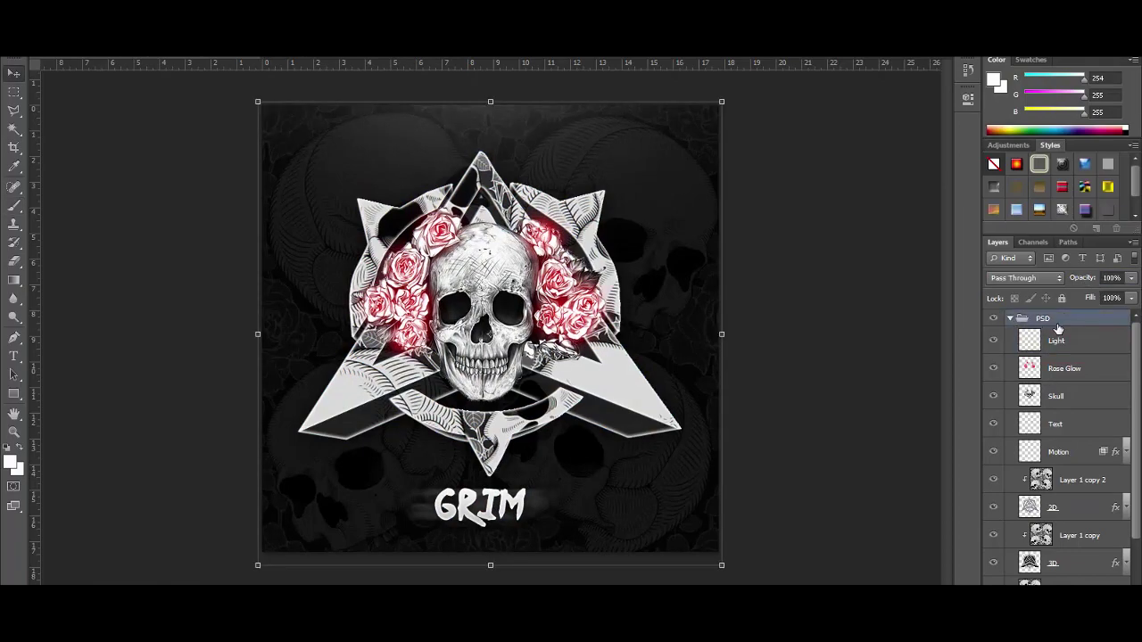
{"action": "left_click", "coordinate": [1070, 422]}
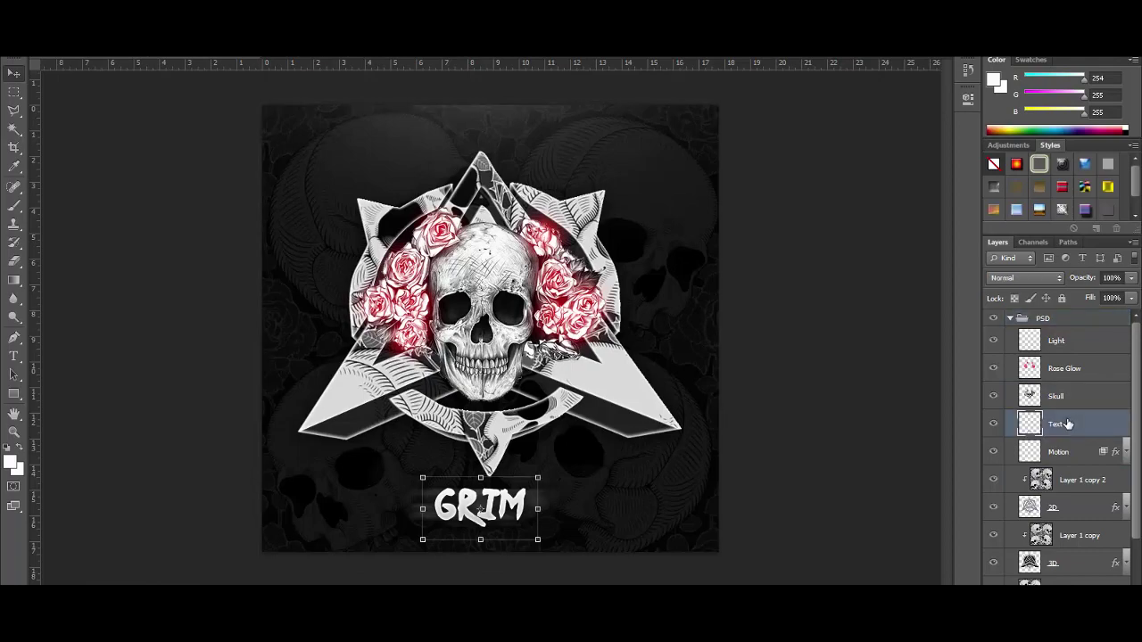
{"action": "left_click", "coordinate": [1075, 480]}
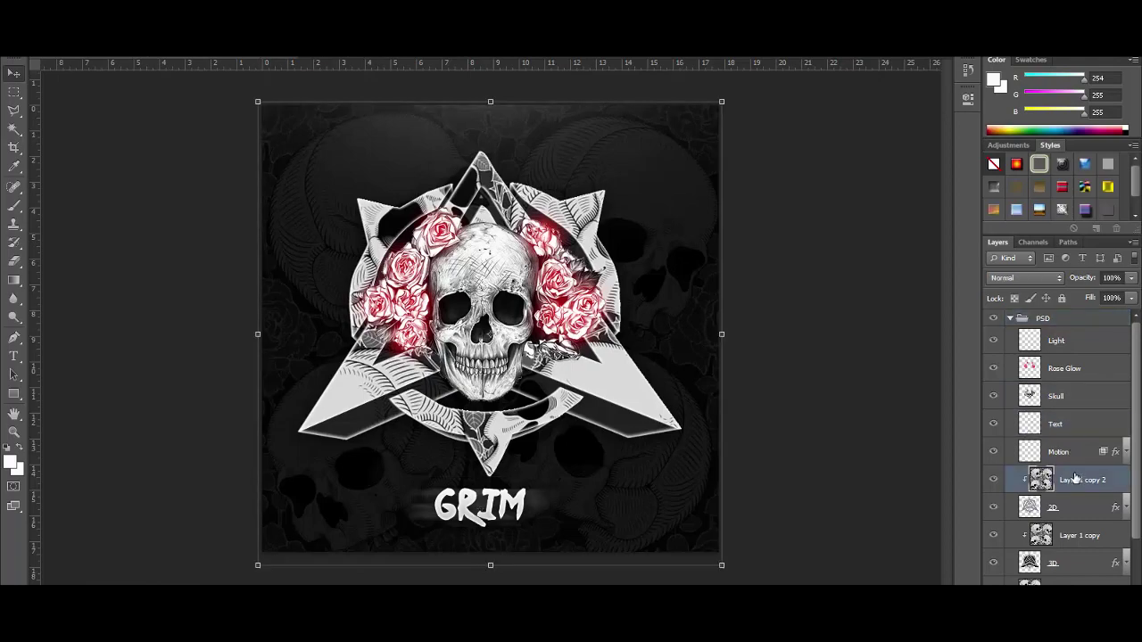
{"action": "key", "text": "ctrl+j"}
{"action": "left_click_drag", "start_coordinate": [1075, 480], "coordinate": [1063, 416]}
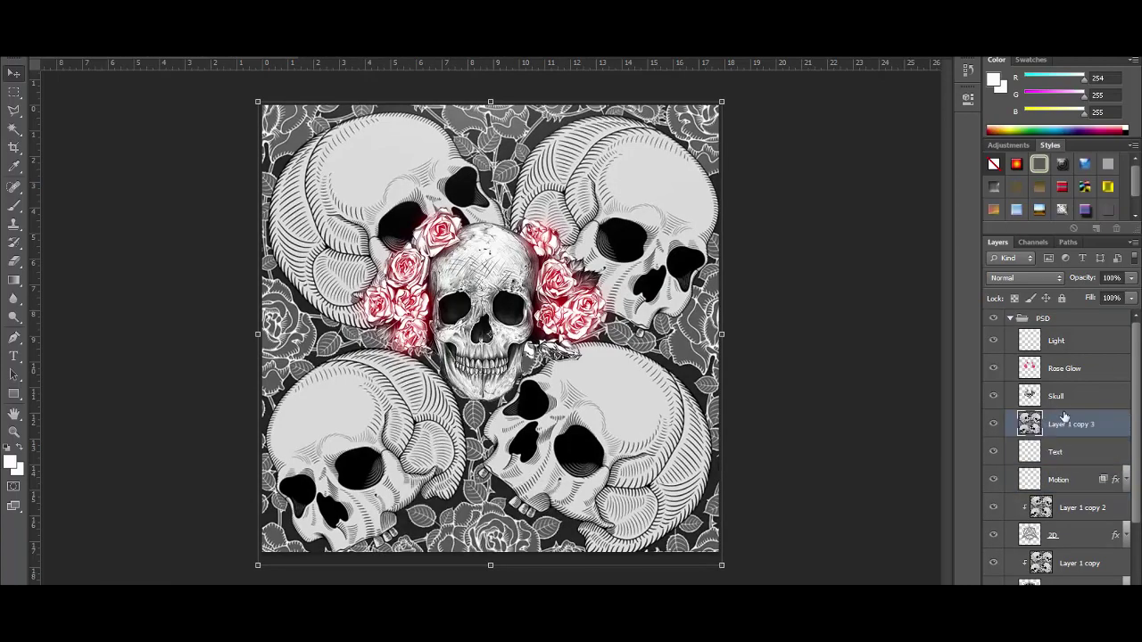
{"action": "right_click", "coordinate": [1063, 416]}
{"action": "left_click", "coordinate": [897, 244]}
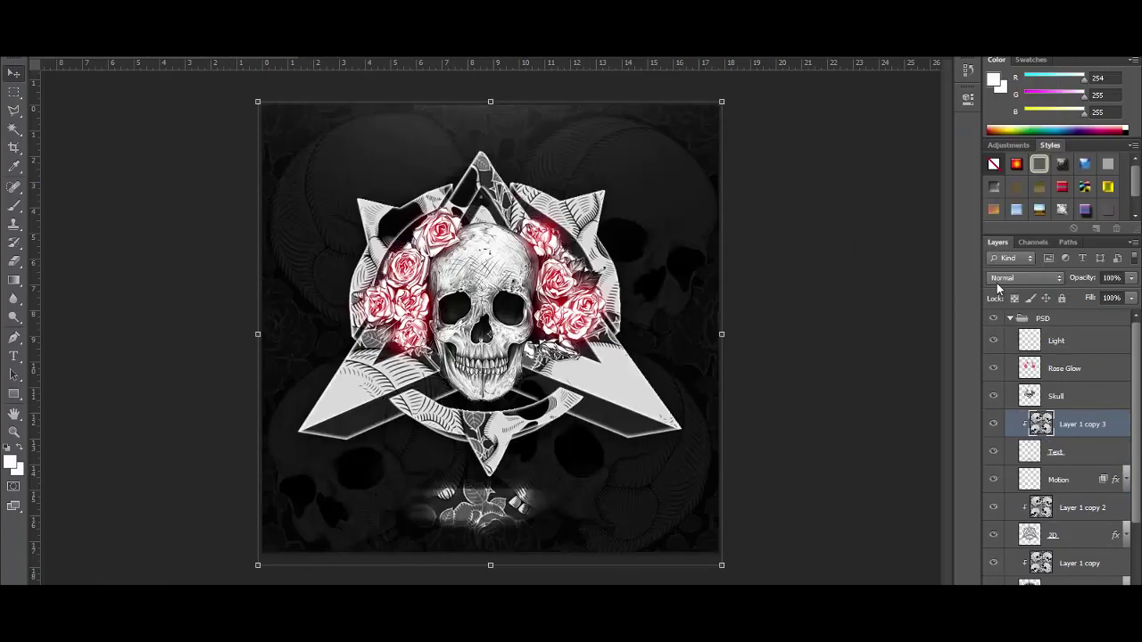
Step: Set the blending mode of the texture clipped to the text to Multiply and its opacity to 50%
{"action": "left_click", "coordinate": [1014, 282]}
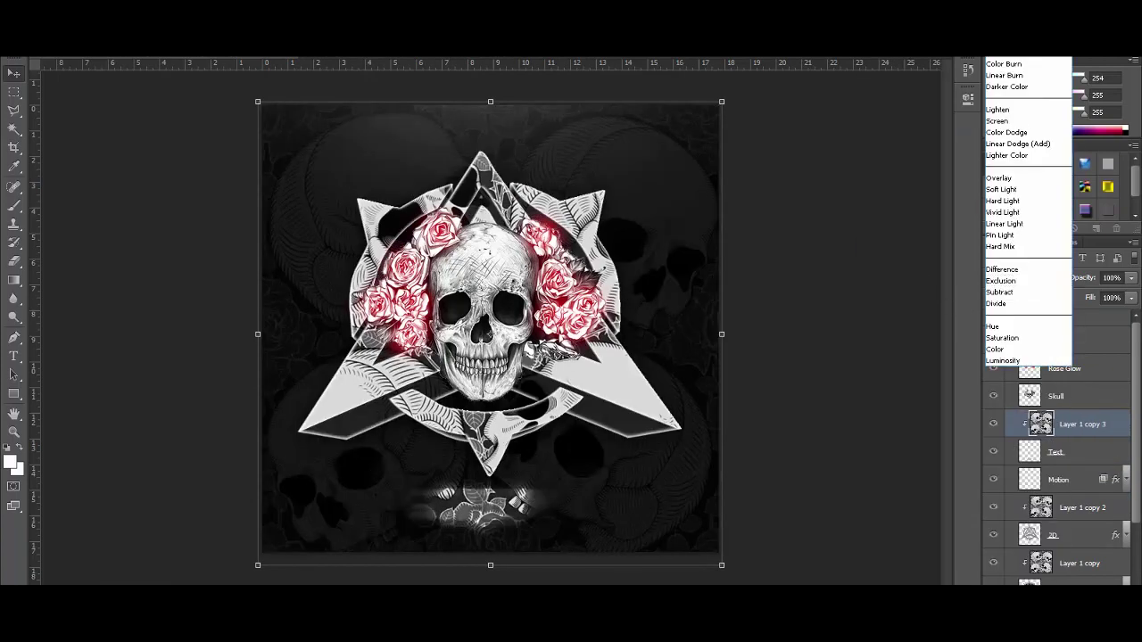
{"action": "left_click", "coordinate": [1003, 51]}
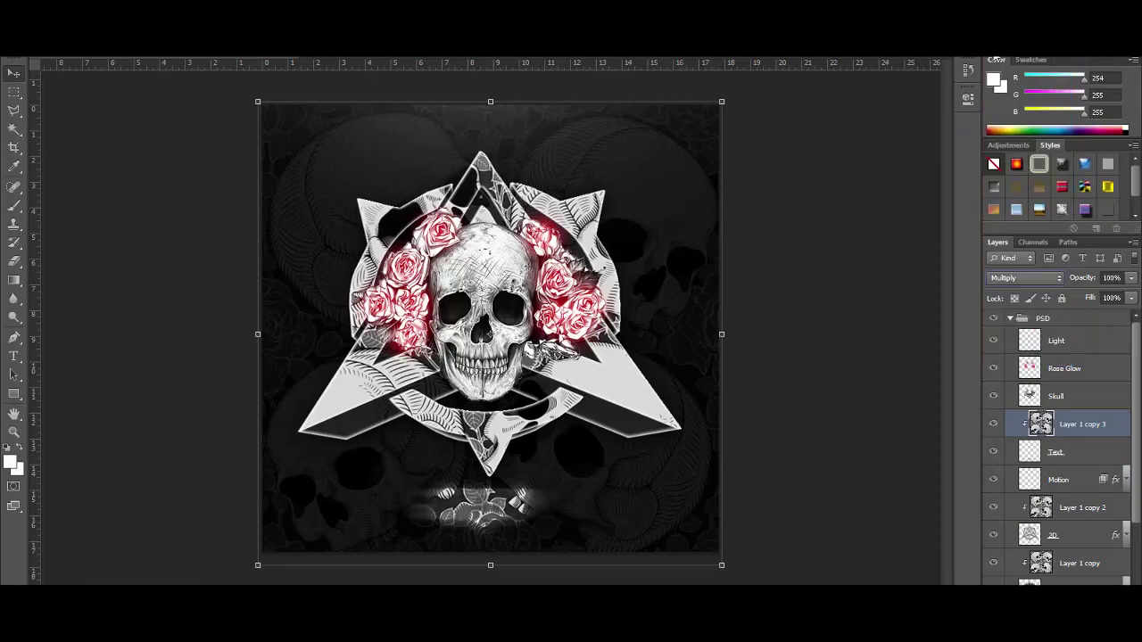
{"action": "left_click", "coordinate": [1110, 278]}
{"action": "type", "text": "50"}
{"action": "key", "text": "Return"}
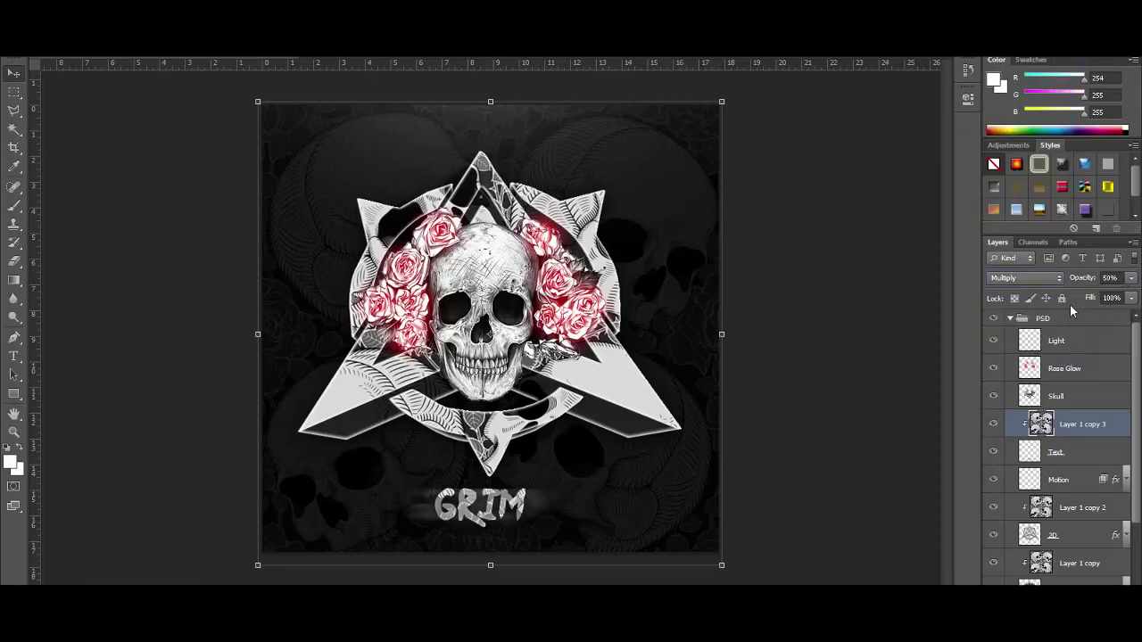
Step: Shift the clipped texture to the right across the GRIM text and lower its opacity to 40%
{"action": "left_click_drag", "start_coordinate": [479, 510], "coordinate": [543, 512]}
{"action": "left_click", "coordinate": [551, 513]}
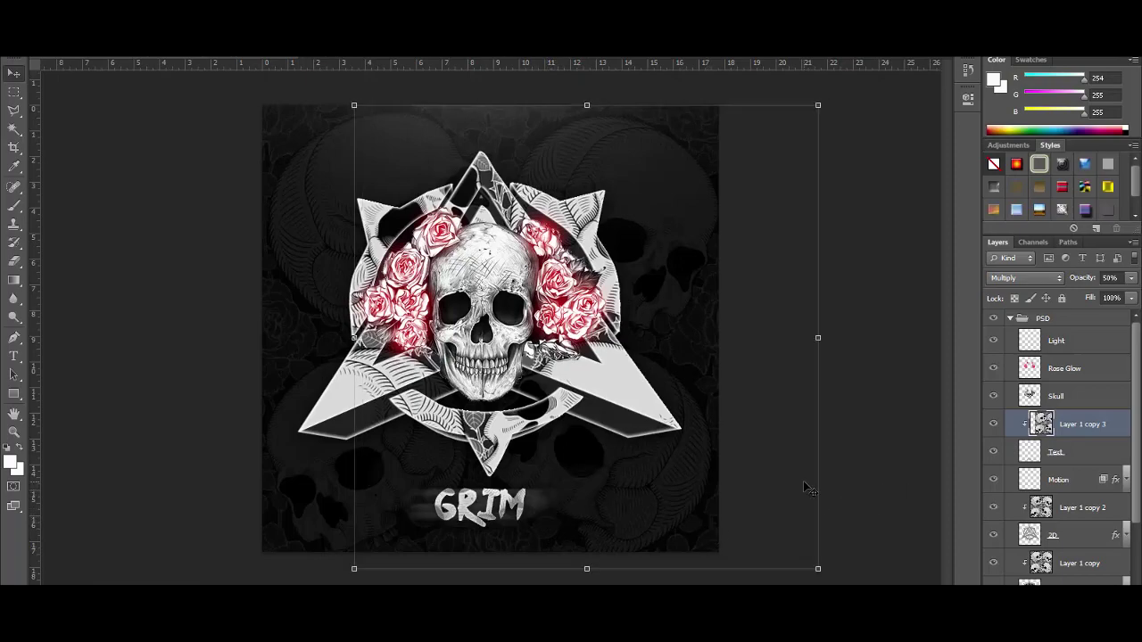
{"action": "left_click", "coordinate": [1110, 278]}
{"action": "type", "text": "40"}
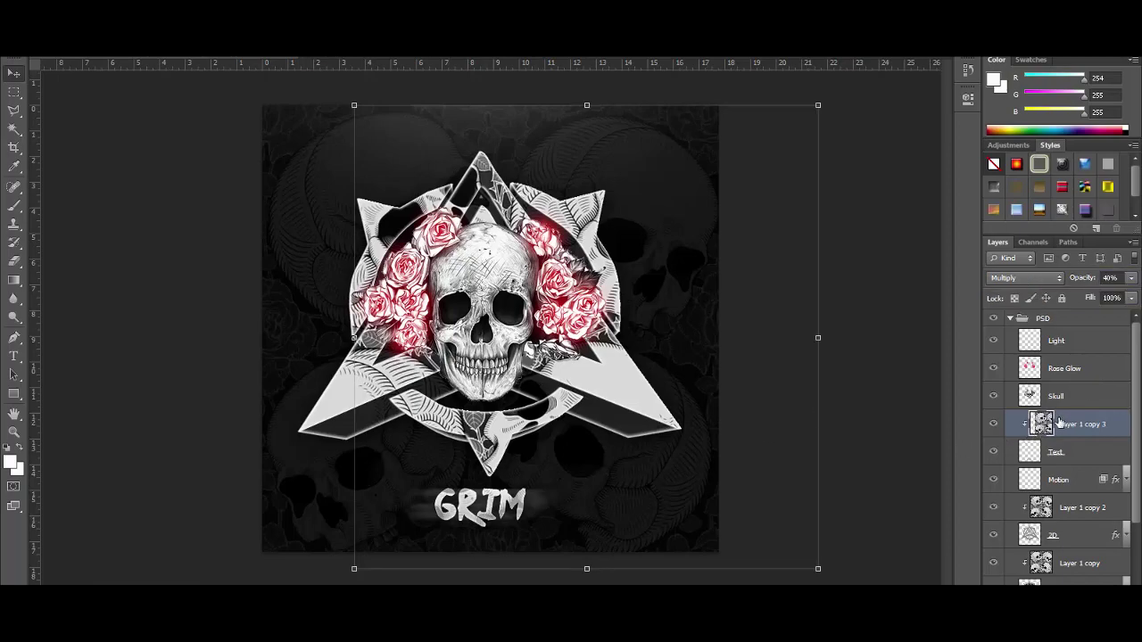
{"action": "left_click", "coordinate": [1090, 470]}
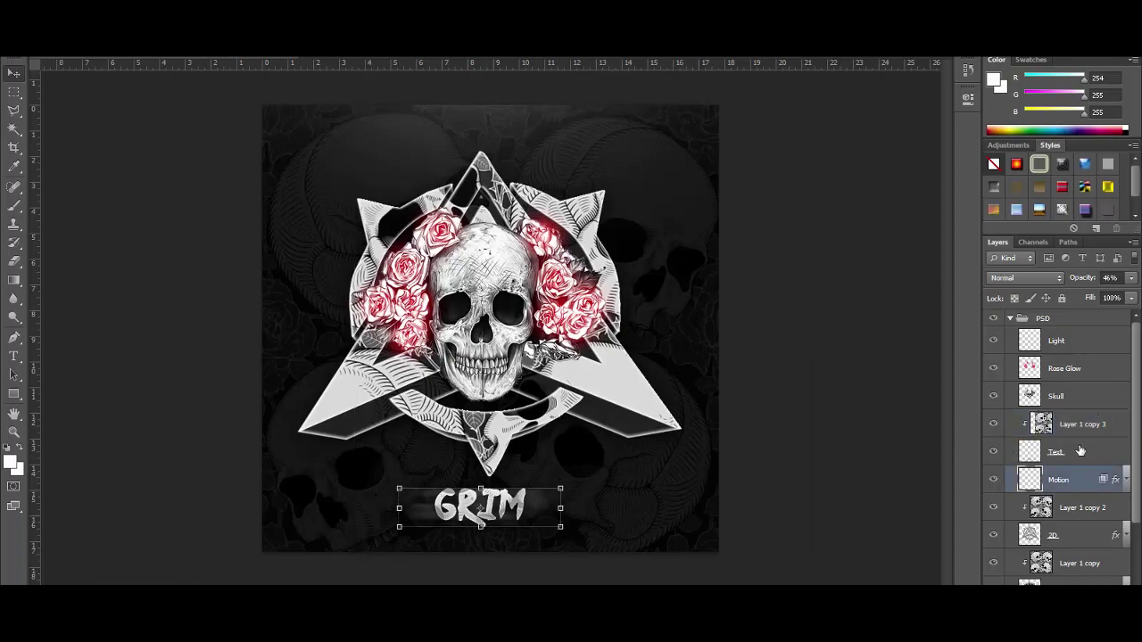
{"action": "left_click", "coordinate": [1090, 449]}
{"action": "left_click", "coordinate": [1070, 317]}
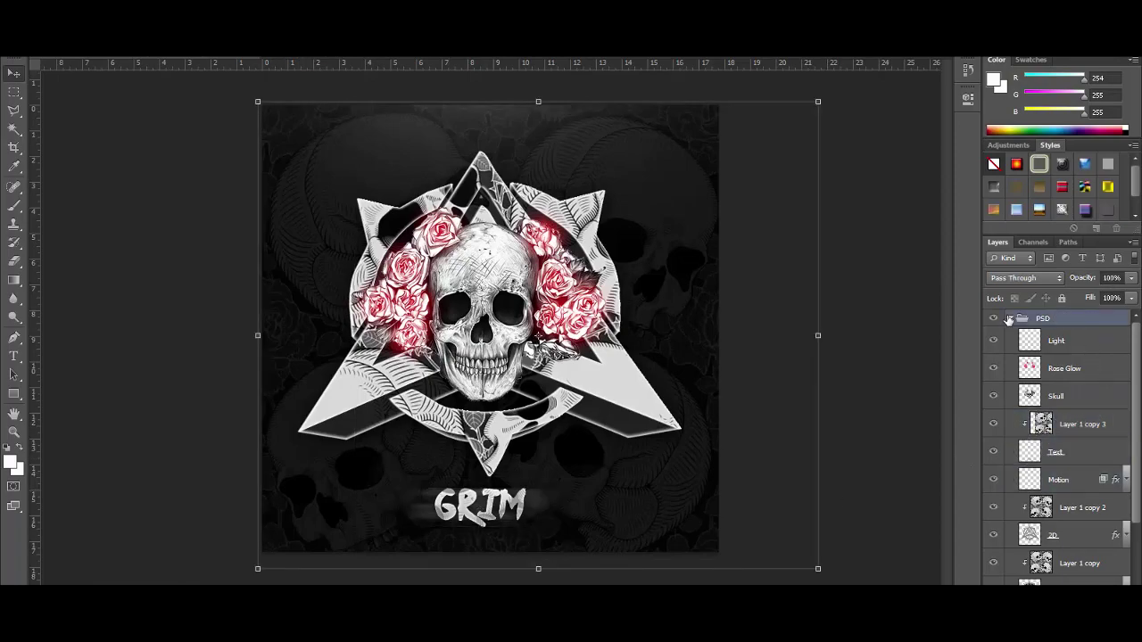
{"action": "left_click", "coordinate": [1010, 319]}
{"action": "key", "text": "ctrl+j"}
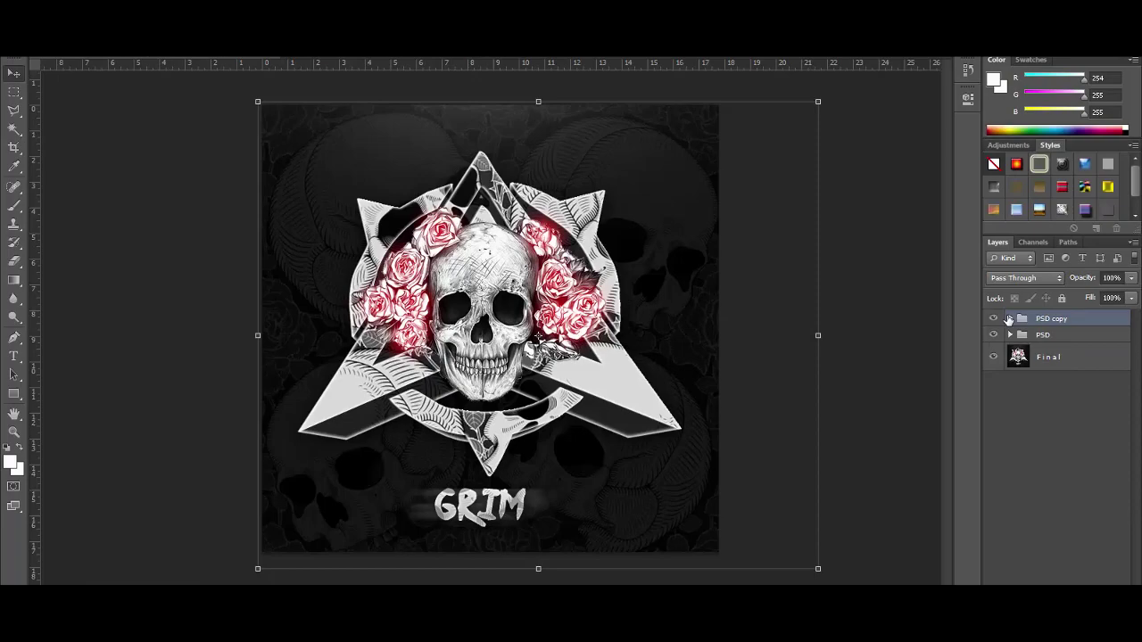
{"action": "key", "text": "ctrl+e"}
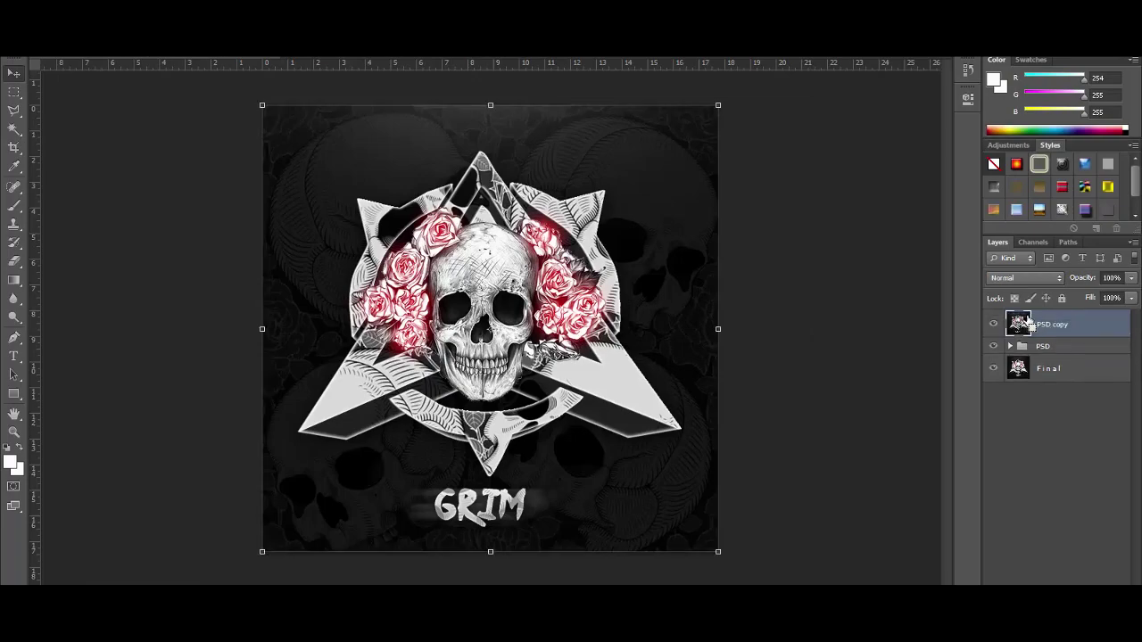
{"action": "key", "text": "ctrl+alt+shift+e"}
{"action": "left_click", "coordinate": [1060, 352]}
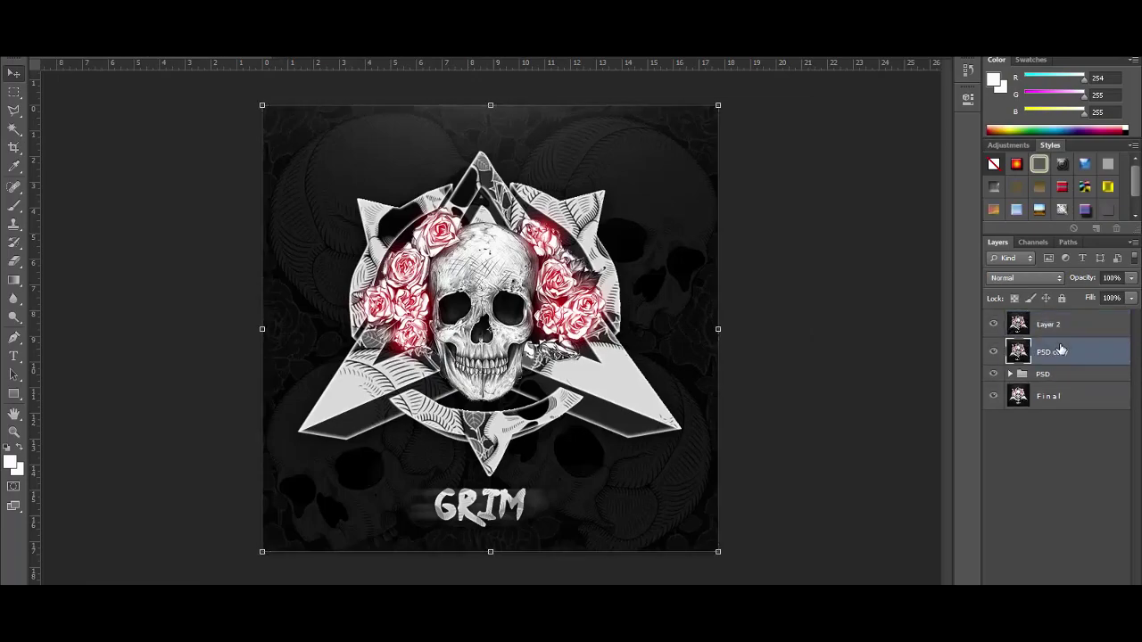
{"action": "key", "text": "Delete"}
{"action": "left_click", "coordinate": [1045, 325]}
{"action": "key", "text": "Delete"}
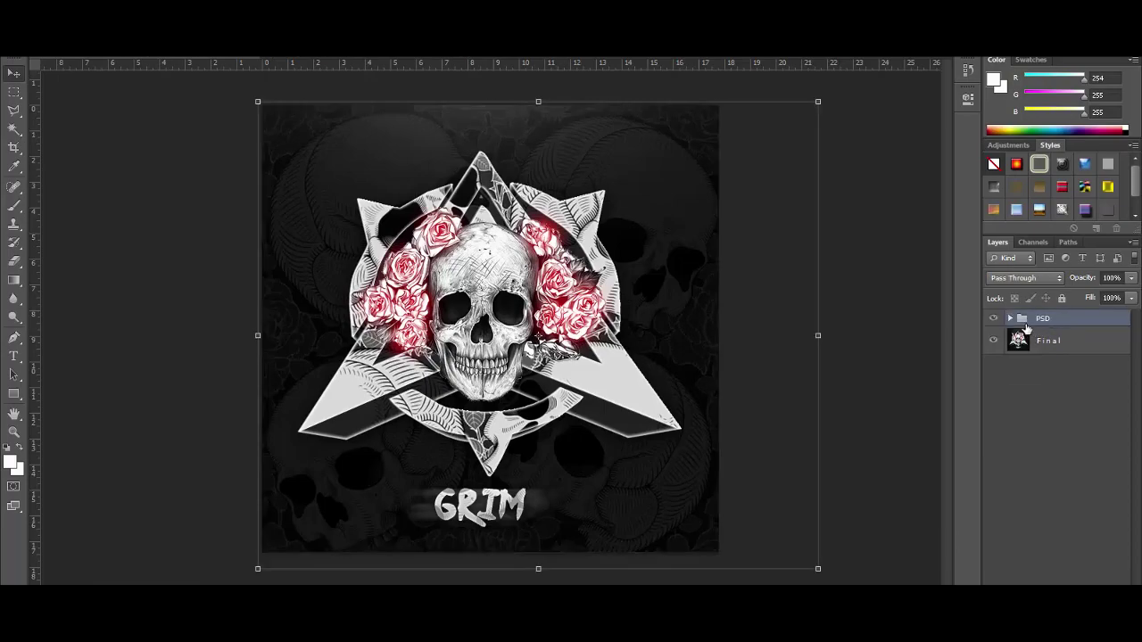
Step: Duplicate all layers of the PSD group, from Light down to BG
{"action": "left_click", "coordinate": [1010, 319]}
{"action": "left_click", "coordinate": [1054, 350]}
{"action": "scroll", "coordinate": [1060, 383], "scroll_direction": "down", "scroll_amount": 3}
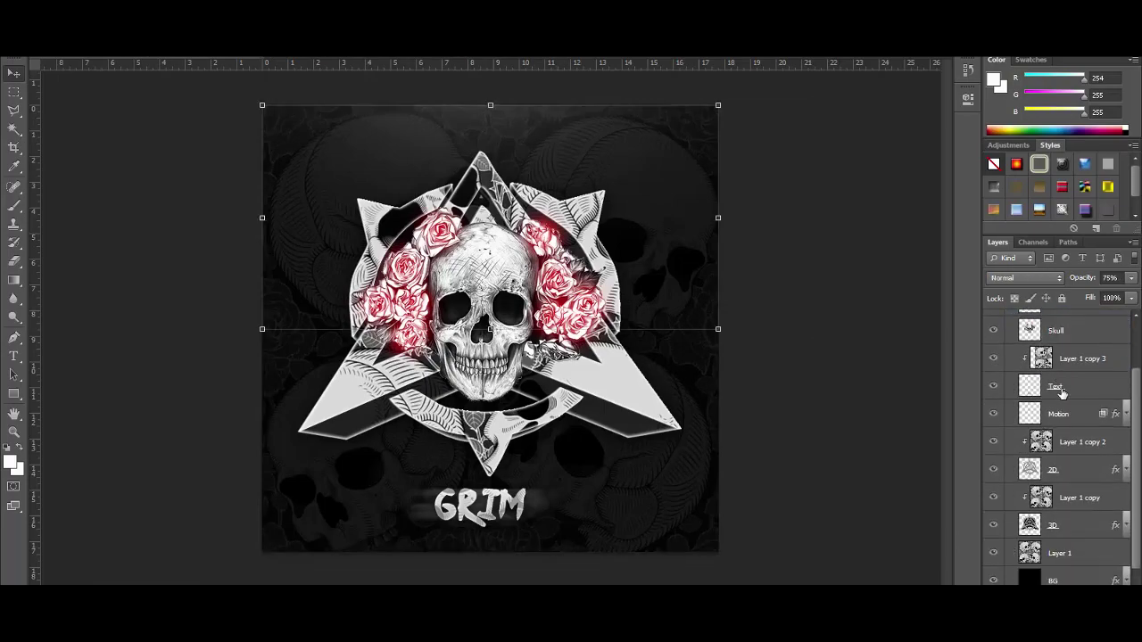
{"action": "scroll", "coordinate": [1060, 383], "scroll_direction": "down", "scroll_amount": 1}
{"action": "left_click", "coordinate": [1056, 559], "text": "shift"}
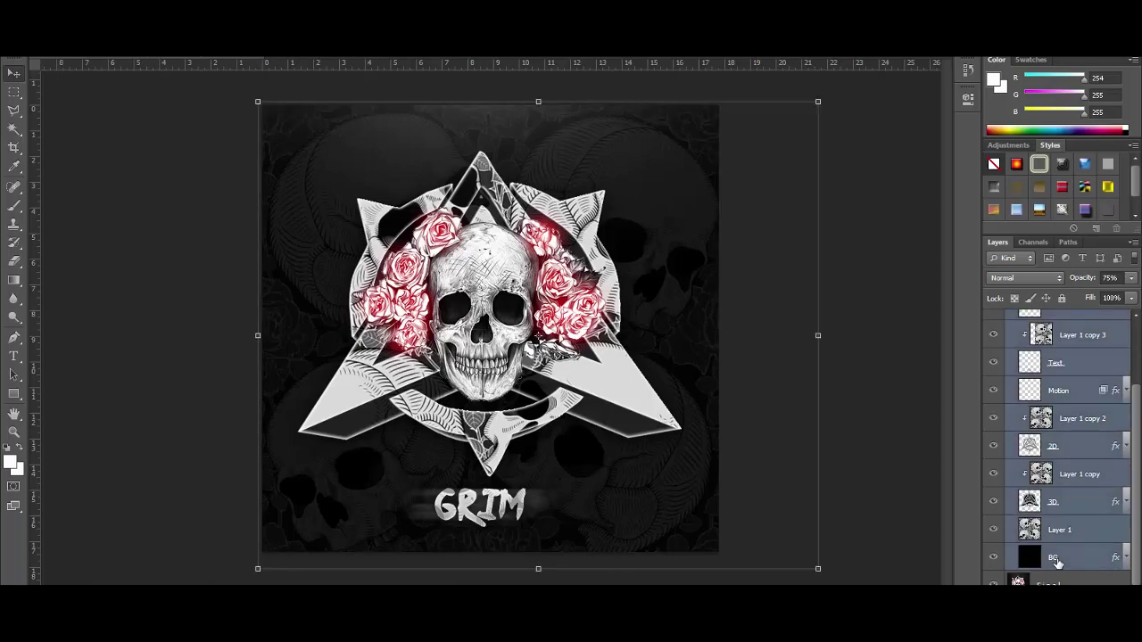
{"action": "key", "text": "ctrl+j"}
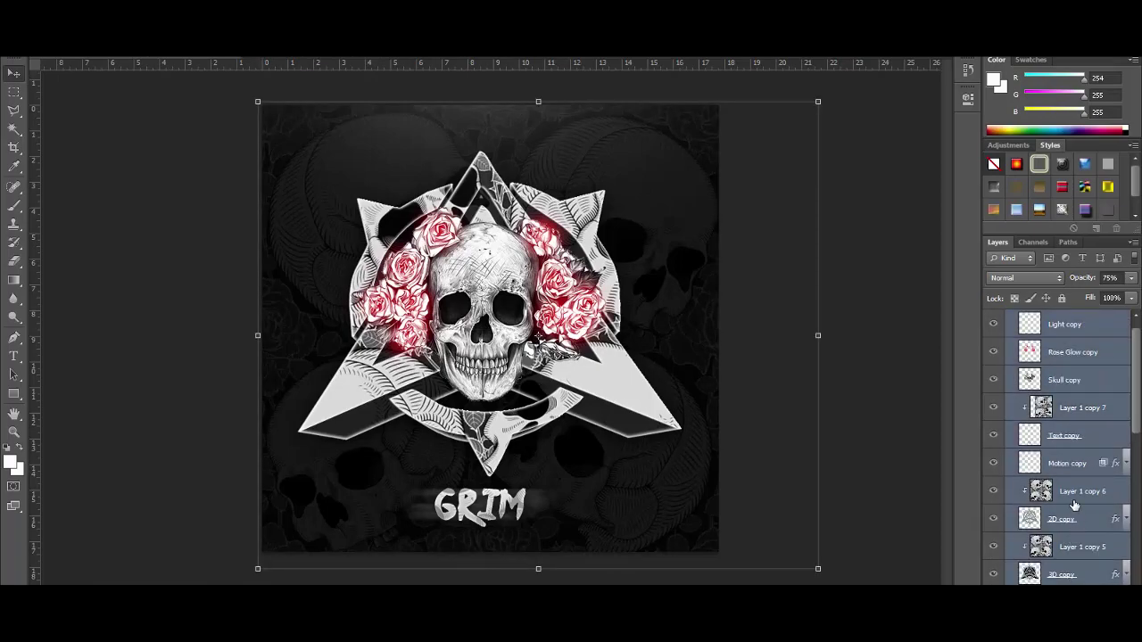
Step: Merge the duplicated layers into a single layer and place it above the PSD group
{"action": "key", "text": "ctrl+e"}
{"action": "left_click_drag", "start_coordinate": [1067, 322], "coordinate": [1049, 309]}
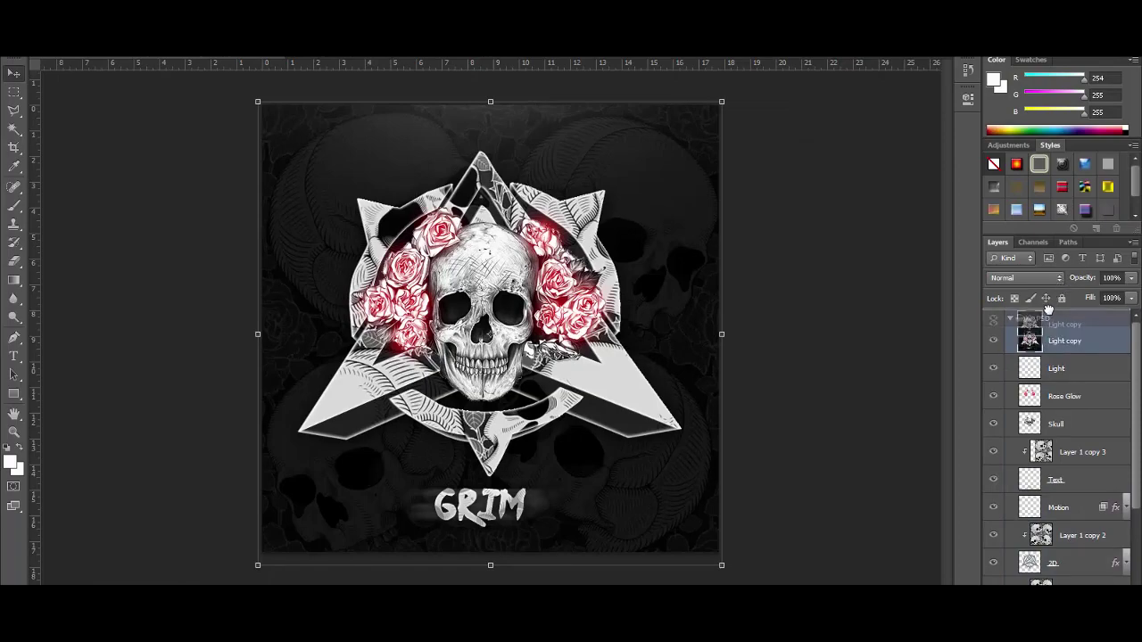
Step: Replace the merged Light copy layer with a stamped copy of all visible layers and rename it mbl
{"action": "key", "text": "ctrl+shift+alt+e"}
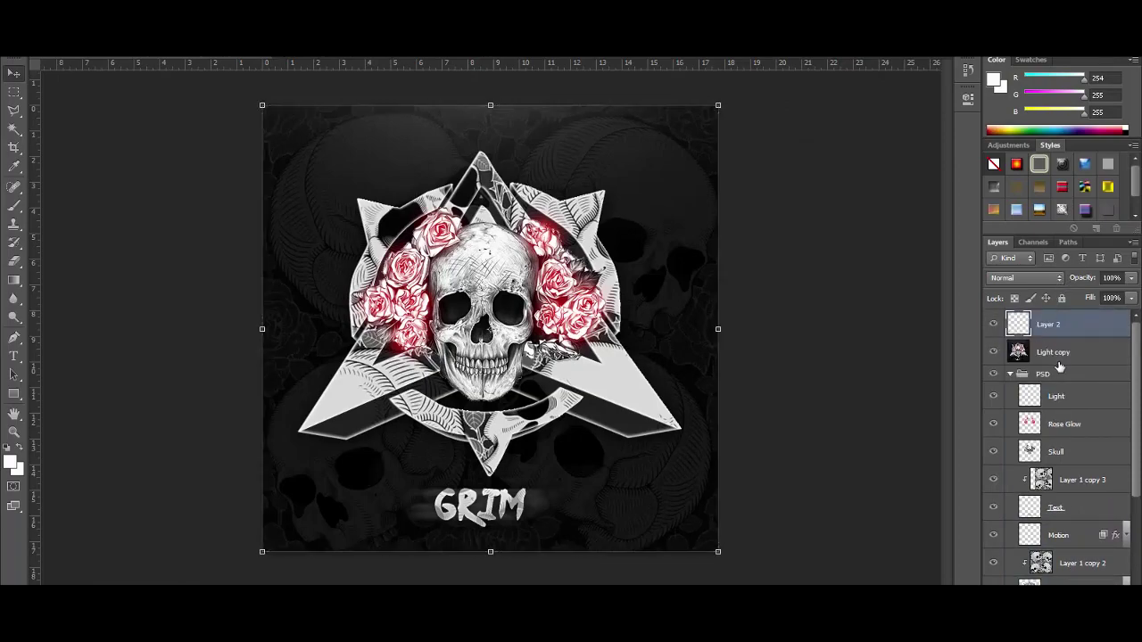
{"action": "left_click", "coordinate": [1060, 355]}
{"action": "key", "text": "Delete"}
{"action": "double_click", "coordinate": [1051, 324]}
{"action": "type", "text": "mbl"}
{"action": "key", "text": "Return"}
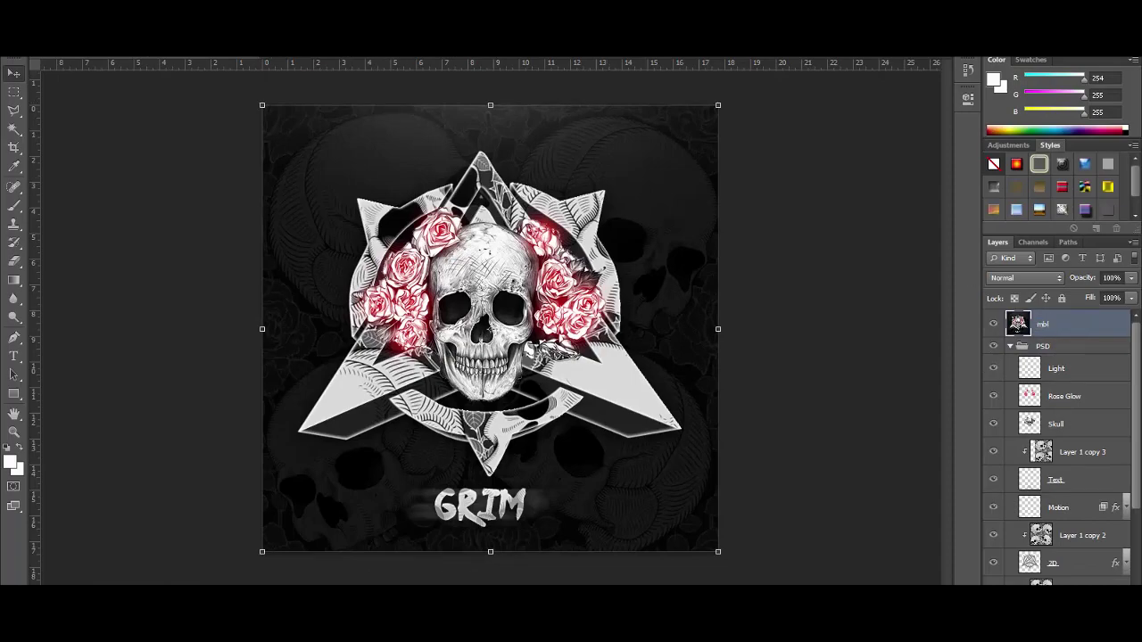
Step: Open the Magic Bullet Looks filter for the mbl layer
{"action": "key", "text": "alt+t"}
{"action": "mouse_move", "coordinate": [267, 233]}
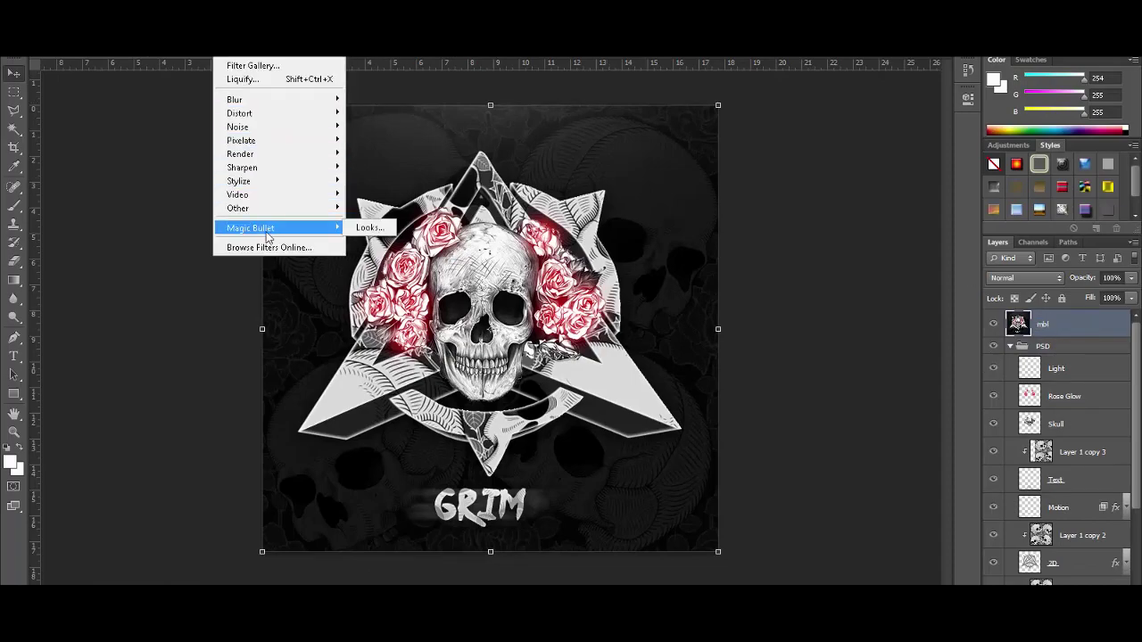
{"action": "left_click", "coordinate": [366, 228]}
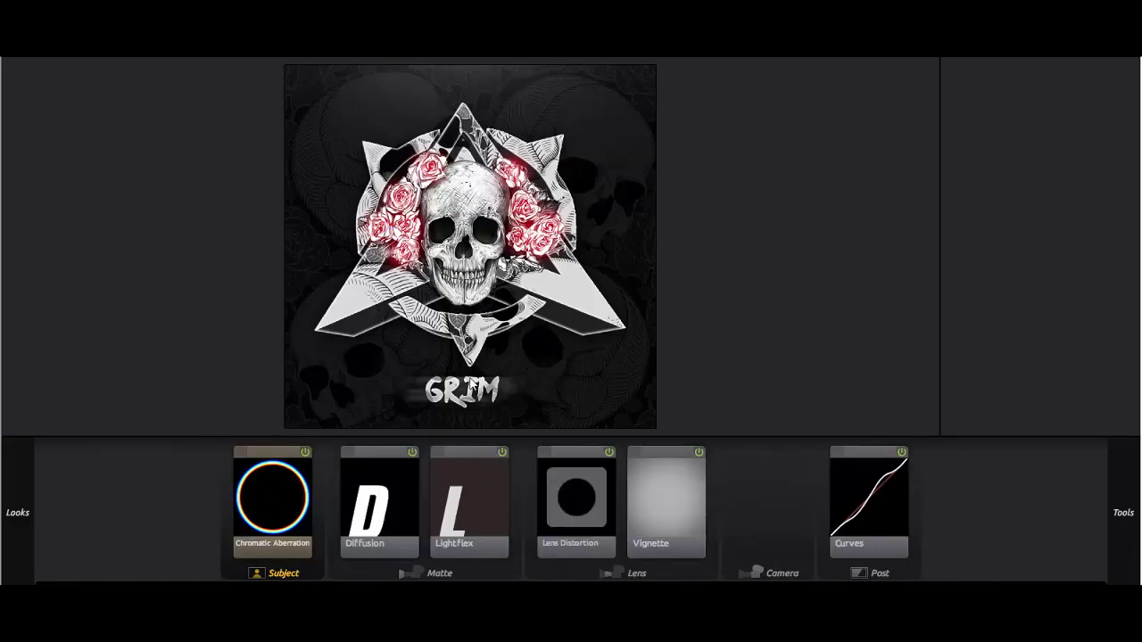
Step: Go through the Chromatic Aberration, Diffusion, Lightflex, Lens Distortion, Vignette and Curves settings of the look and apply it to the mbl layer
{"action": "left_click", "coordinate": [267, 505]}
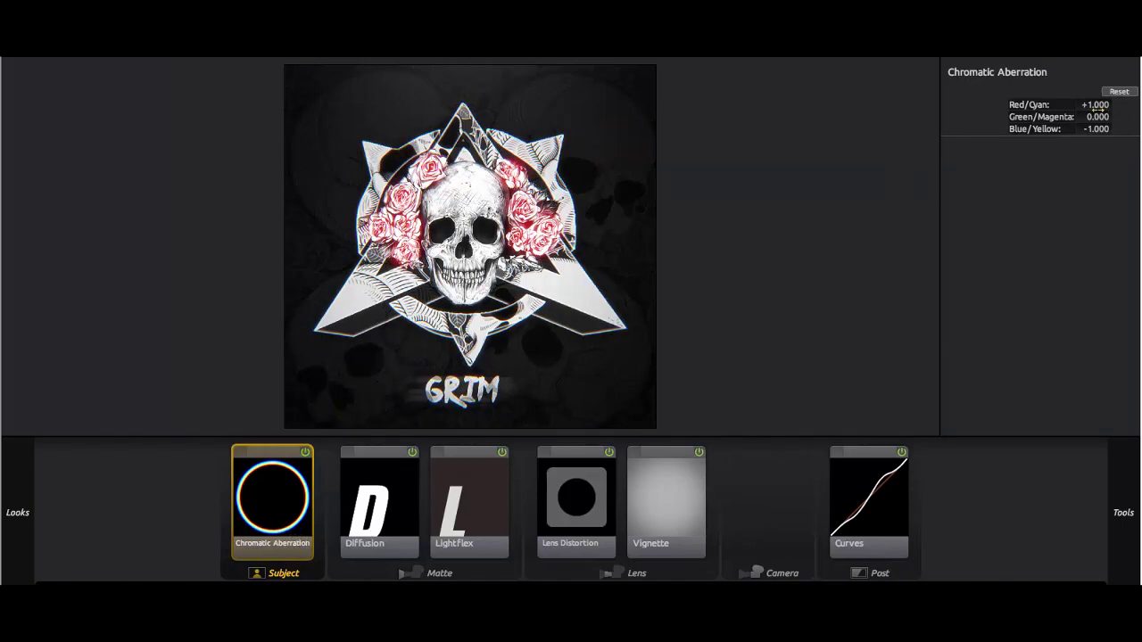
{"action": "left_click", "coordinate": [390, 508]}
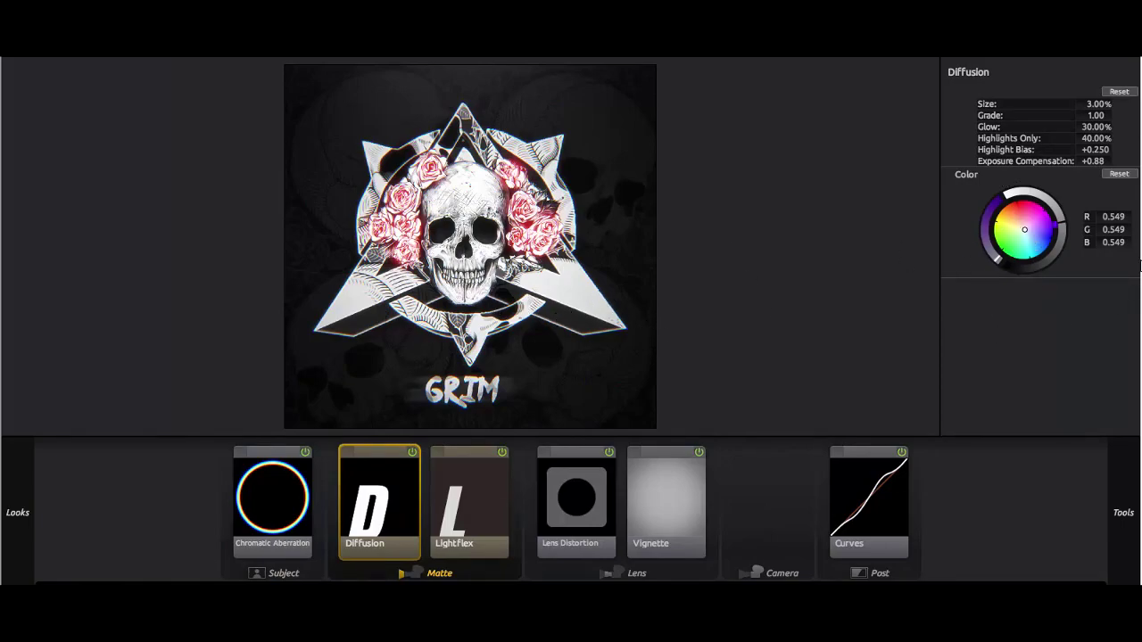
{"action": "left_click", "coordinate": [471, 518]}
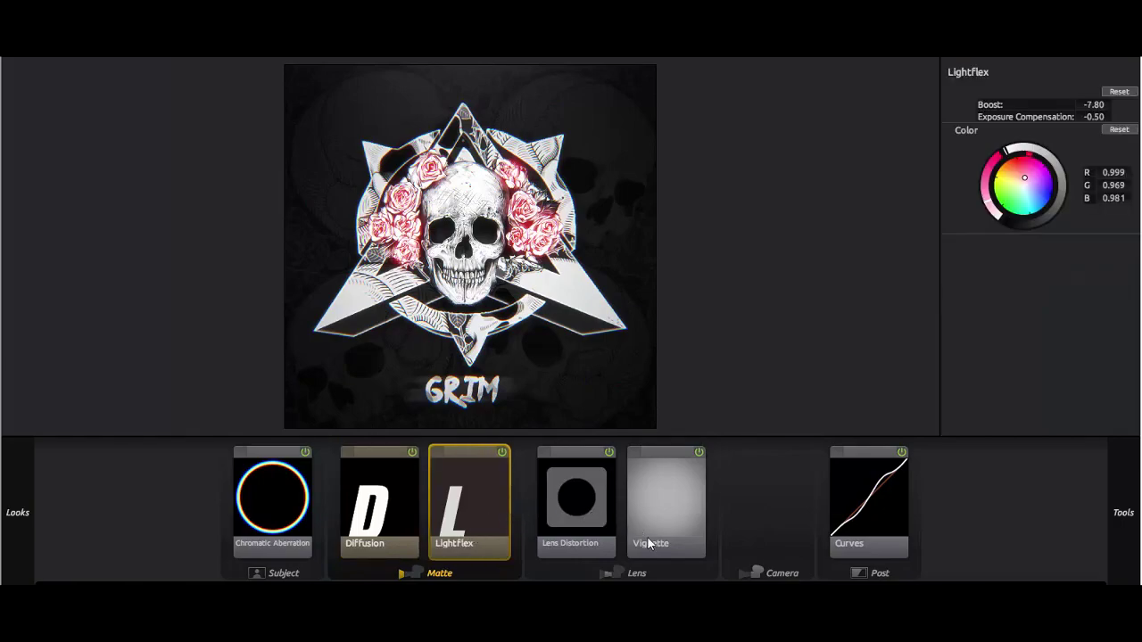
{"action": "left_click", "coordinate": [576, 530]}
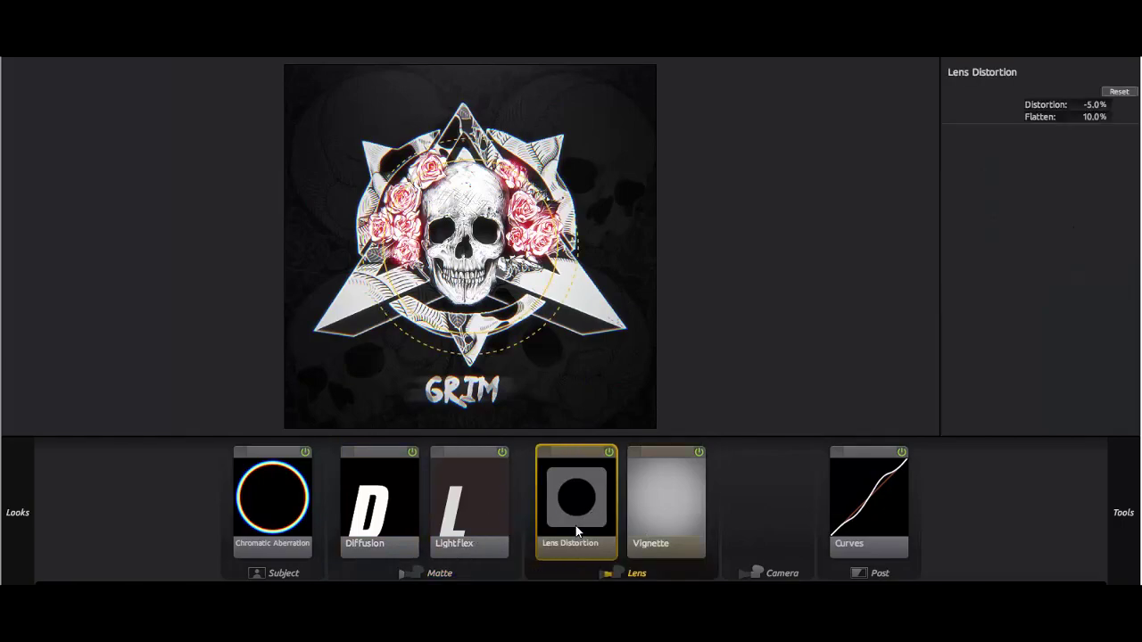
{"action": "left_click", "coordinate": [695, 521]}
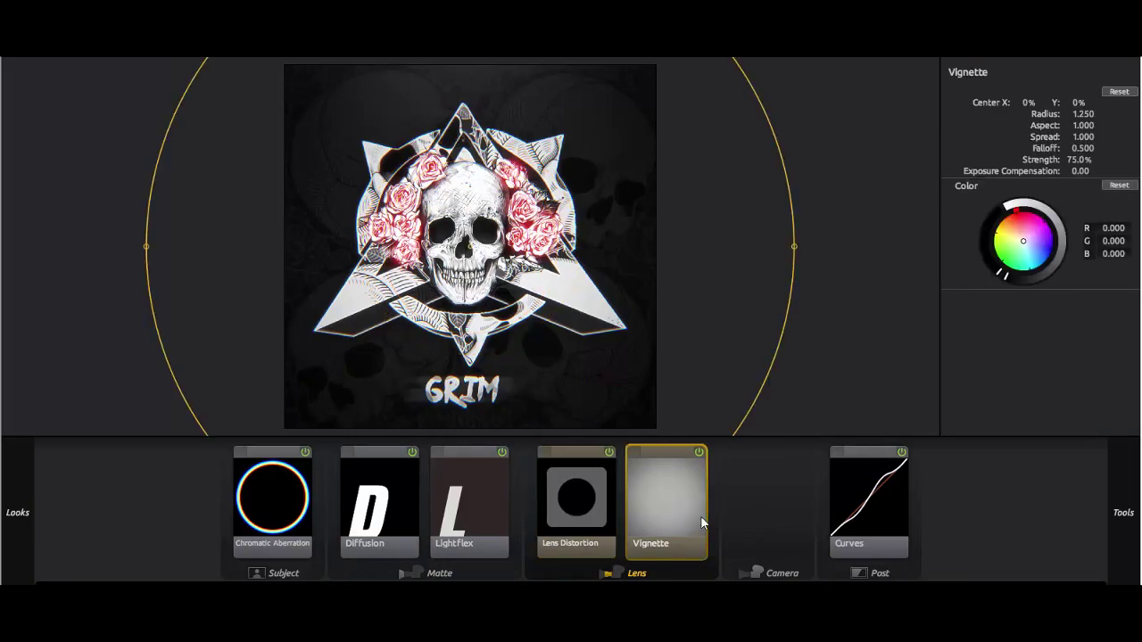
{"action": "left_click", "coordinate": [862, 522]}
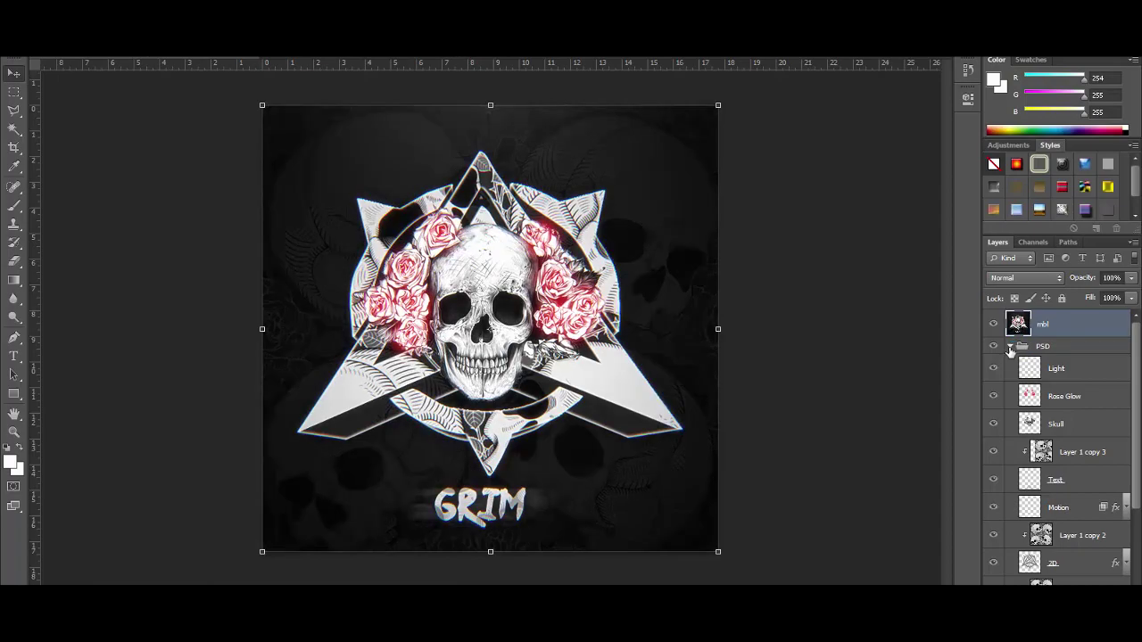
Step: Collapse and hide the PSD group, and toggle the mbl layer's visibility to compare it with the Final layer
{"action": "left_click", "coordinate": [1010, 346]}
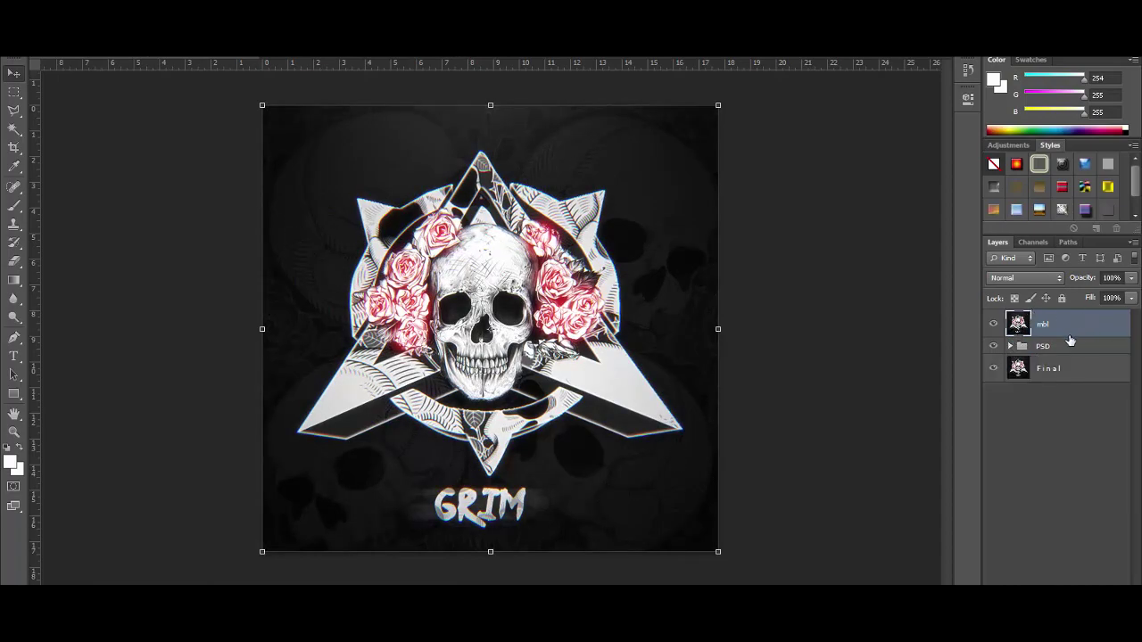
{"action": "left_click", "coordinate": [994, 325]}
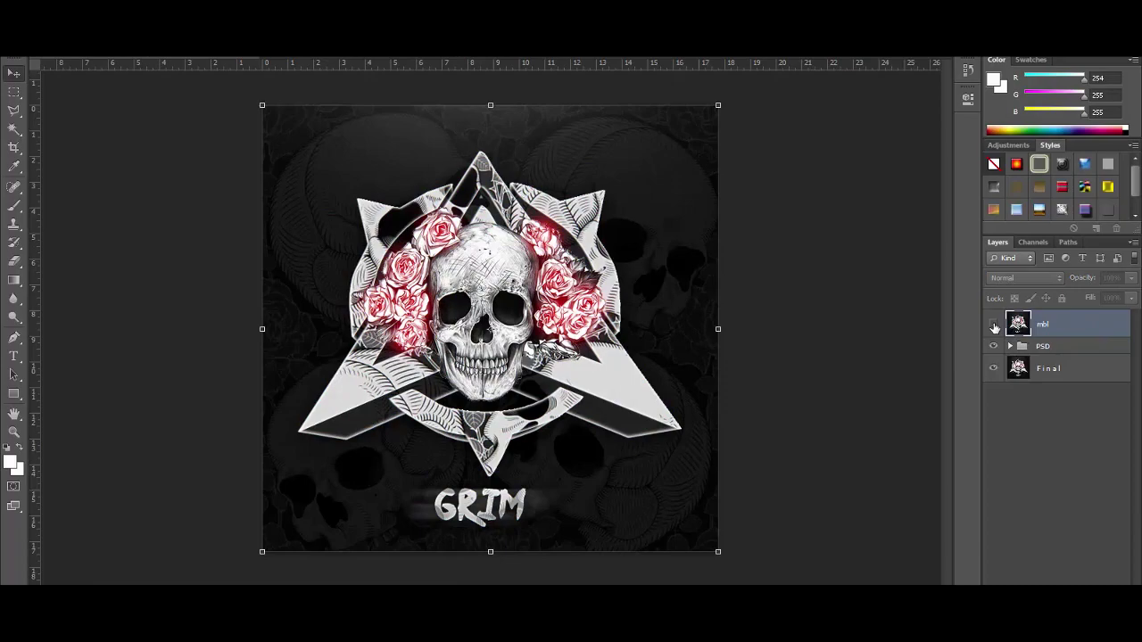
{"action": "left_click", "coordinate": [992, 346]}
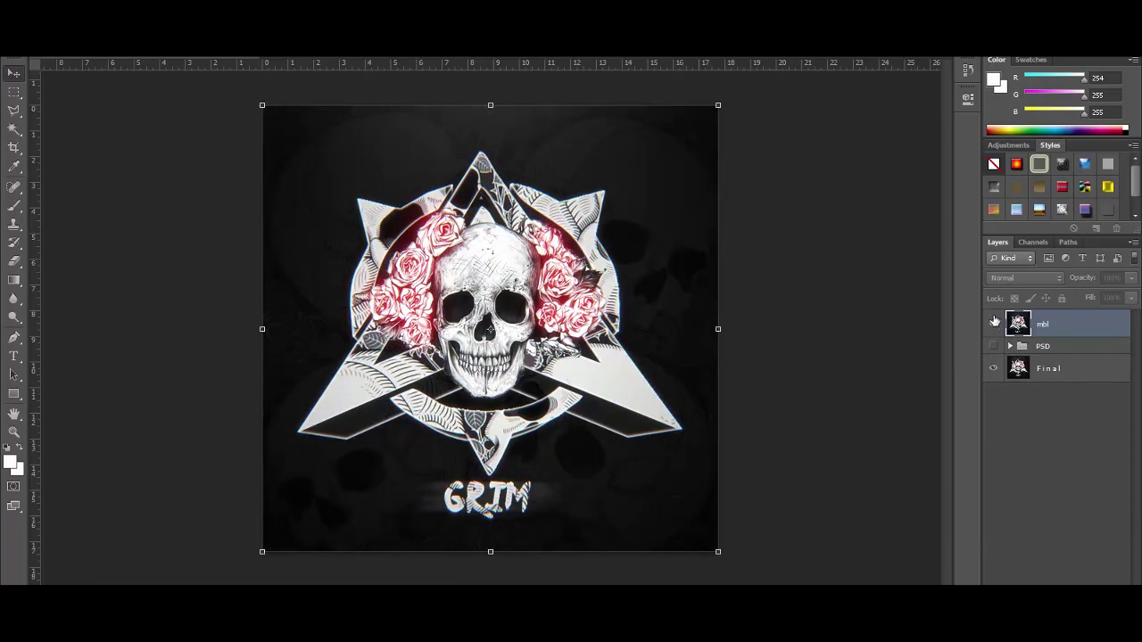
{"action": "left_click", "coordinate": [994, 323]}
{"action": "left_click", "coordinate": [994, 323]}
{"action": "left_click", "coordinate": [990, 324]}
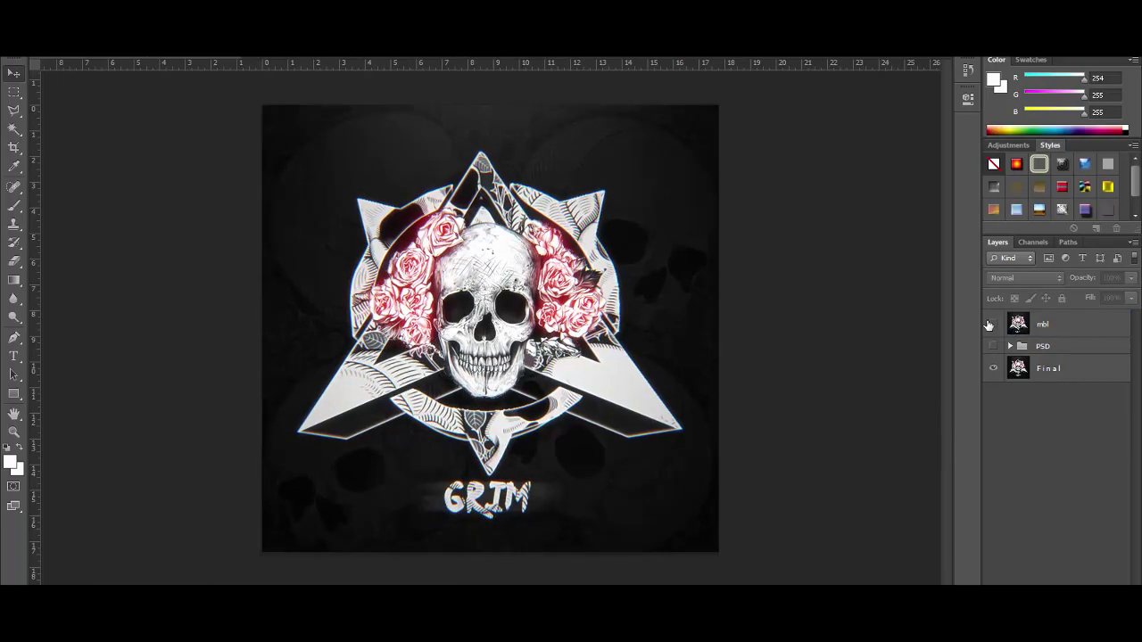
{"action": "left_click", "coordinate": [990, 324]}
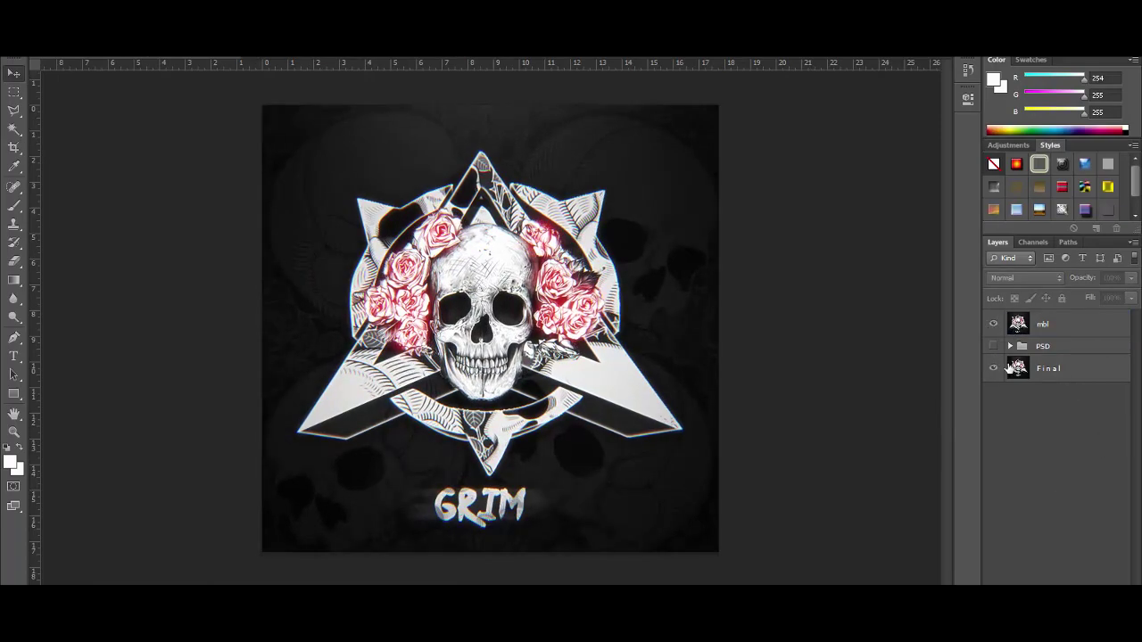